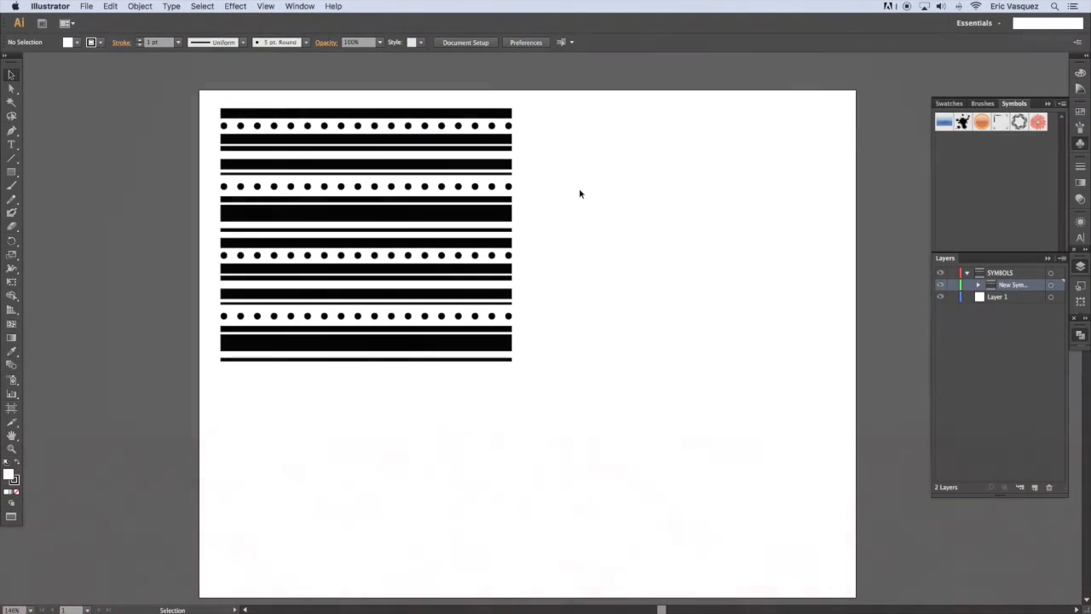
Step: Draw a wide rectangle to the right of the existing striped pattern
scroll(583, 216, "left", 1)
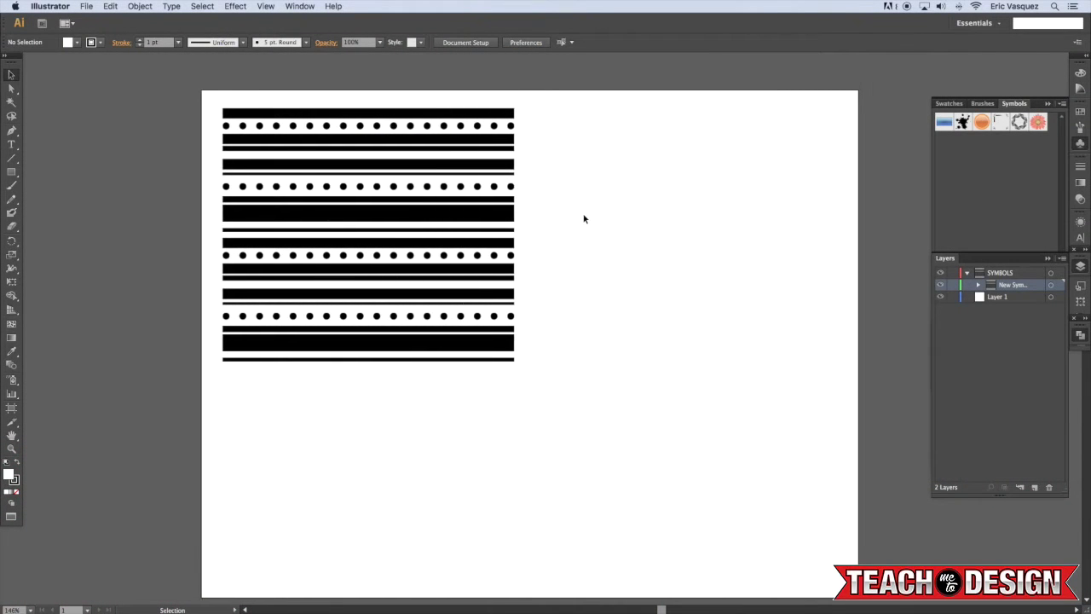
scroll(584, 219, "right", 3)
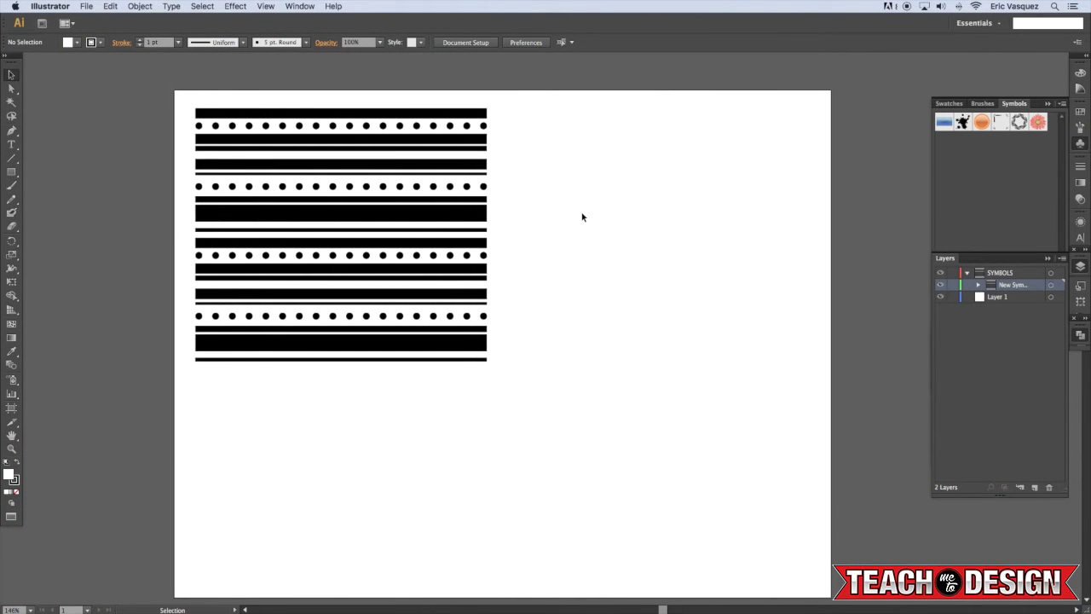
scroll(583, 216, "right", 1)
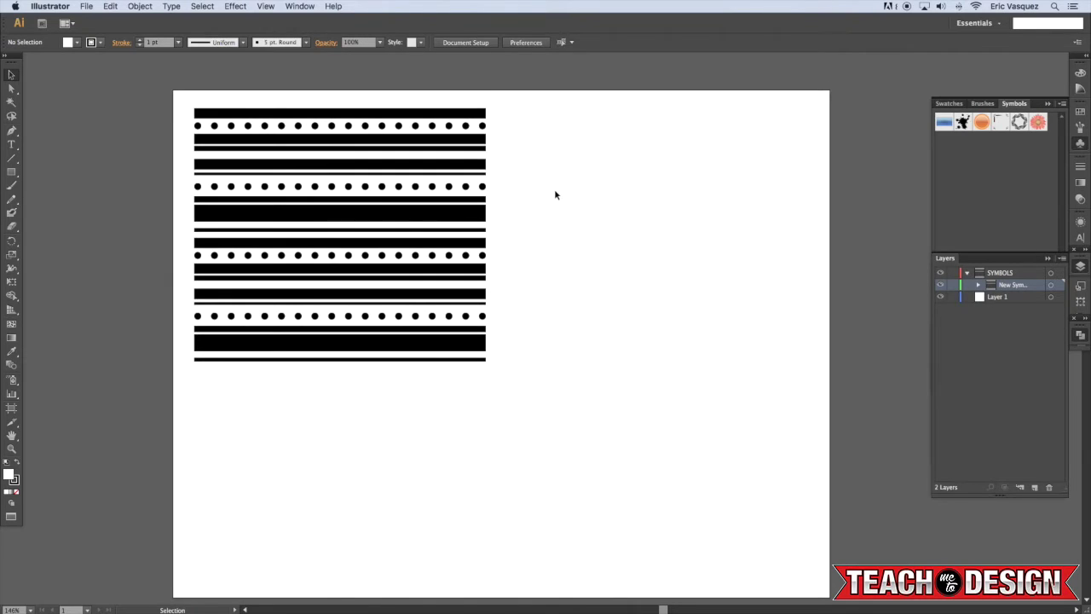
left_click(966, 273)
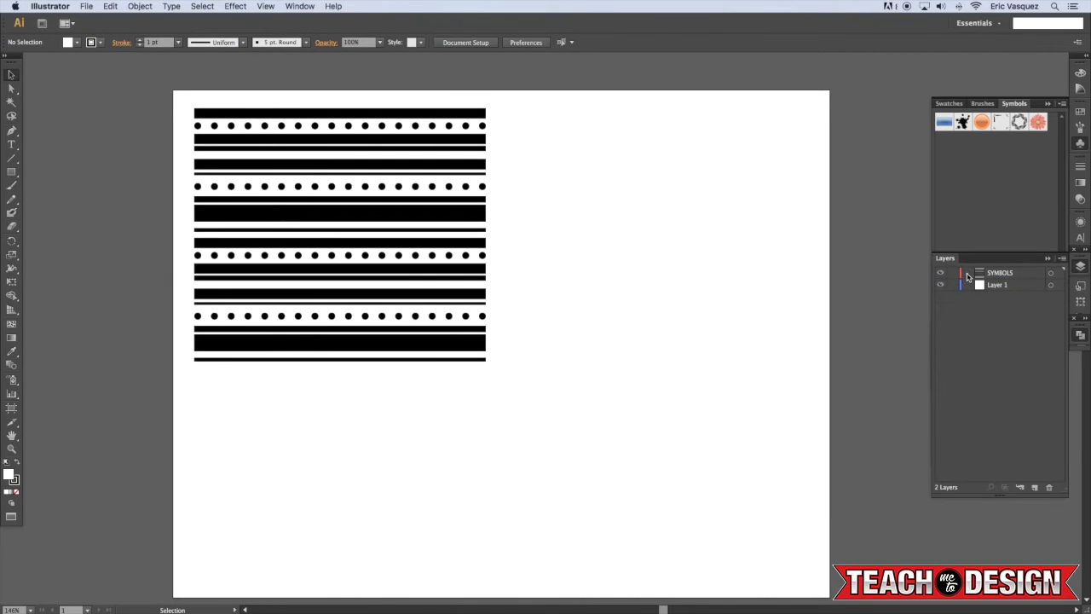
left_click(389, 152)
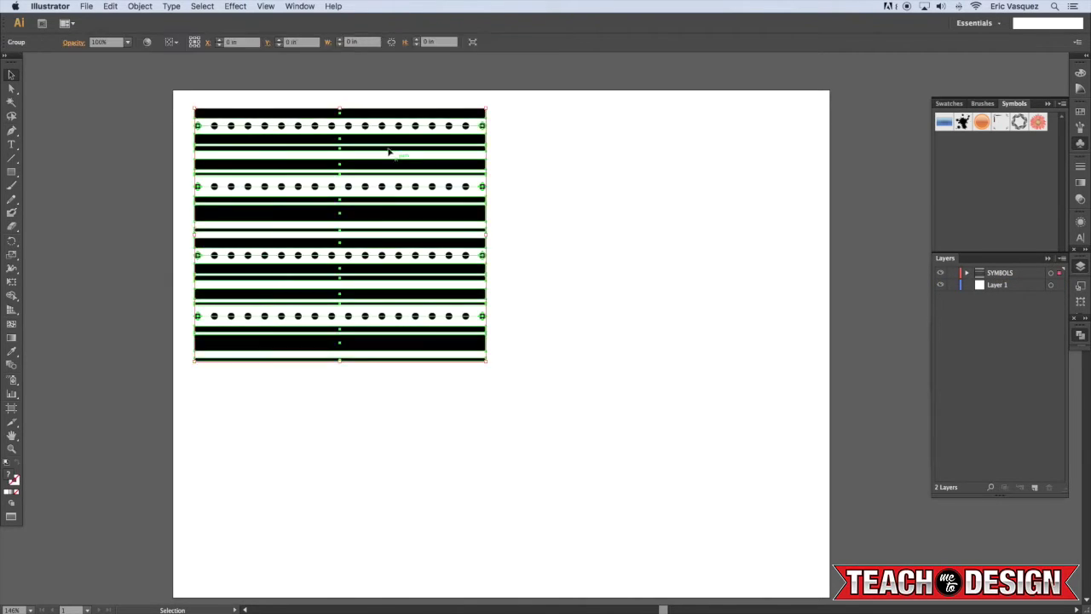
left_click(572, 176)
key("m")
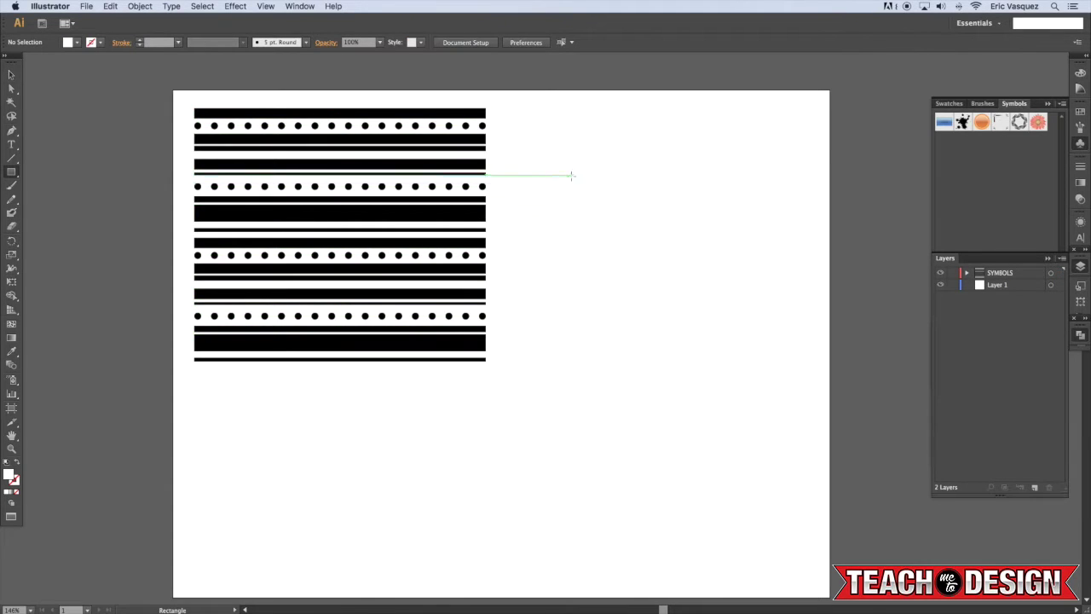
left_click_drag(567, 168, 797, 204)
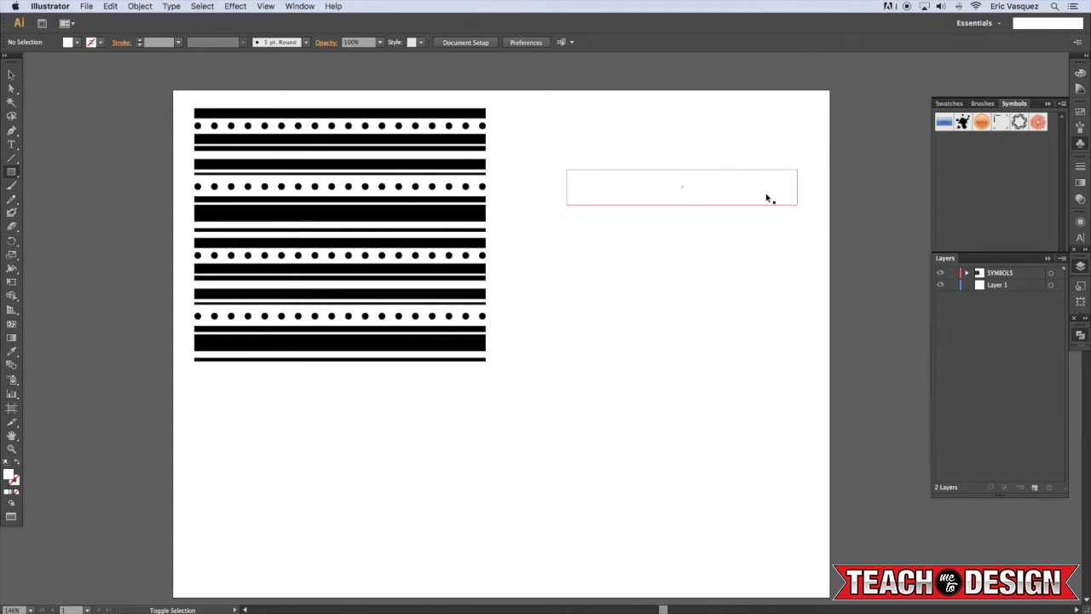
Step: Give the new rectangle the black fill sampled from the original stripes with the Eyedropper
key("super+shift+a")
key("v")
left_click(665, 188)
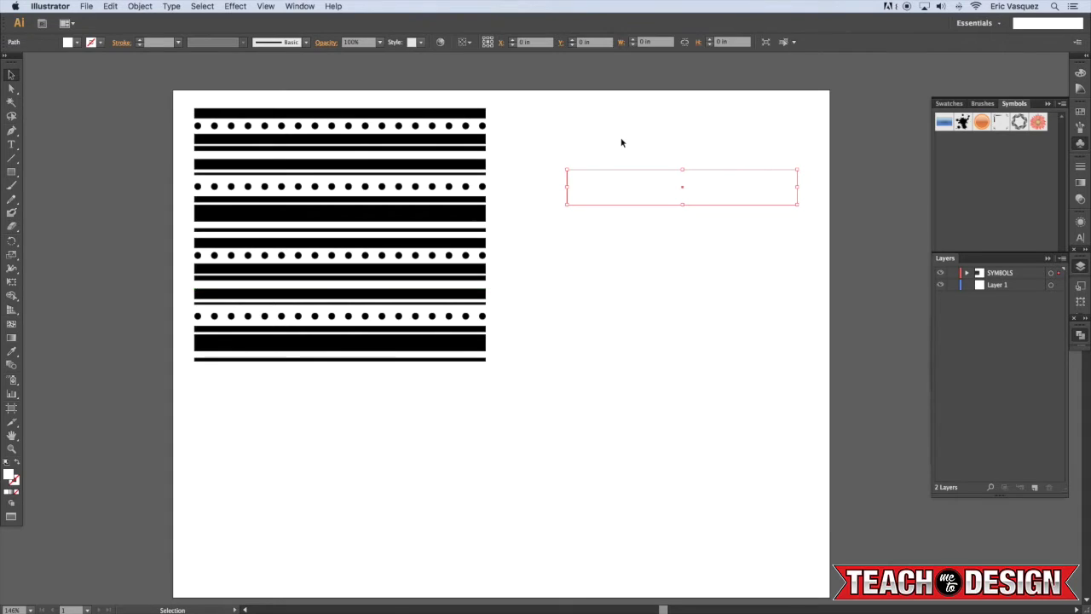
key("i")
left_click(427, 211)
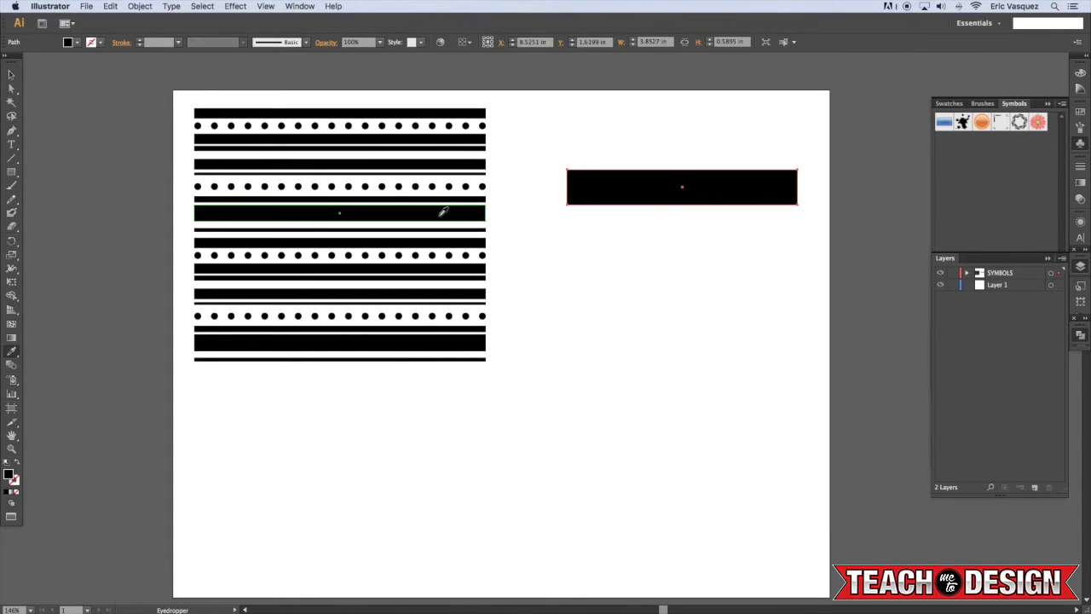
key("v")
Step: Duplicate the black rectangle into a taller bar and a thin line stacked beneath it
left_click_drag(619, 198, 729, 264, "alt")
left_click(748, 311)
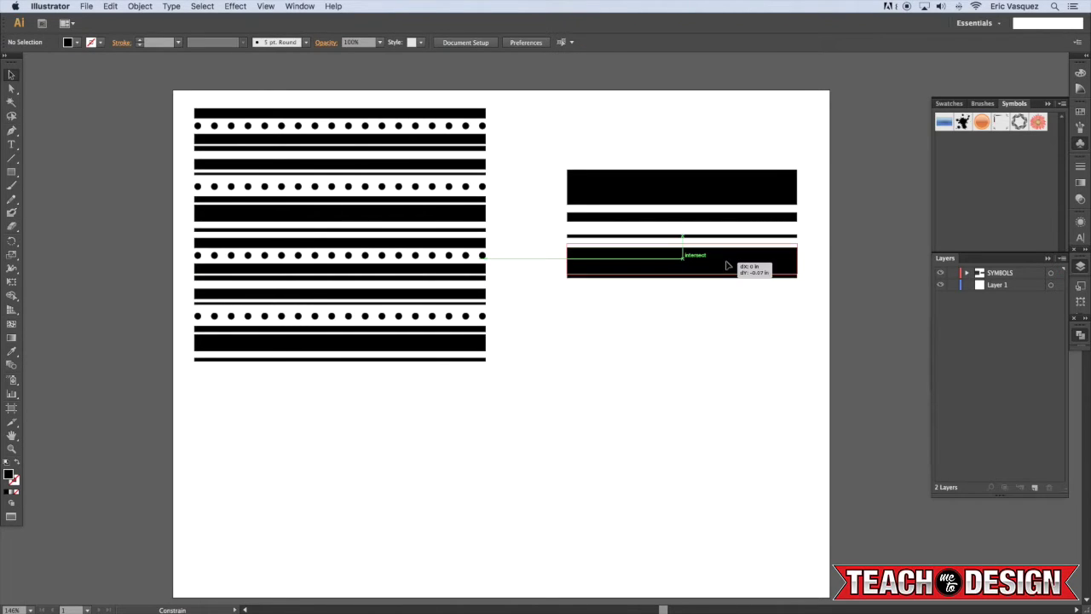
left_click(716, 321)
left_click_drag(651, 182, 719, 286, "alt")
left_click(718, 329)
left_click(727, 358)
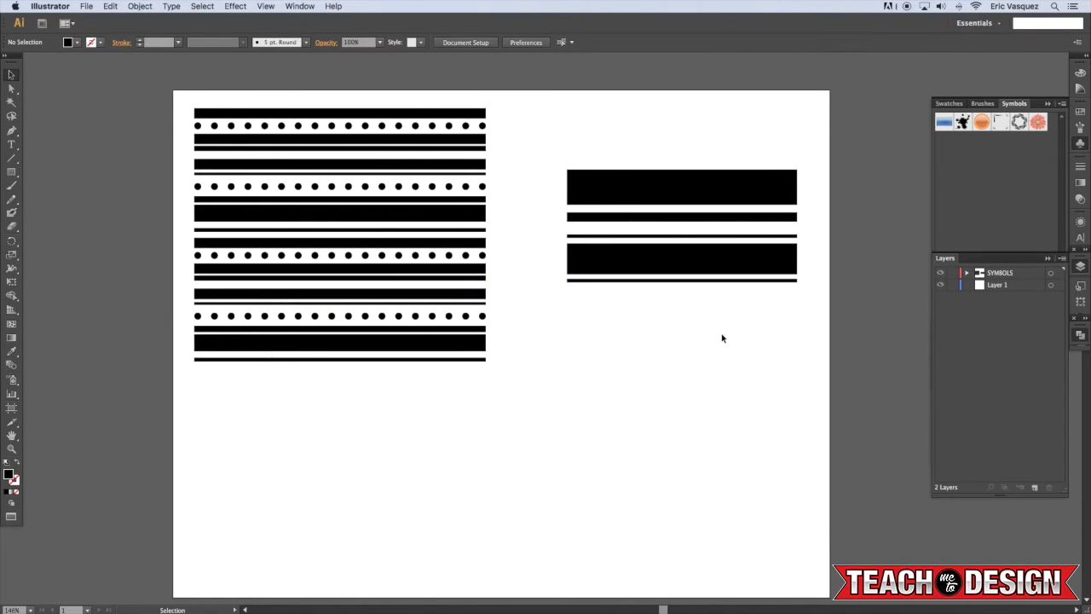
scroll(722, 339, "left", 1)
scroll(679, 118, "down", 3)
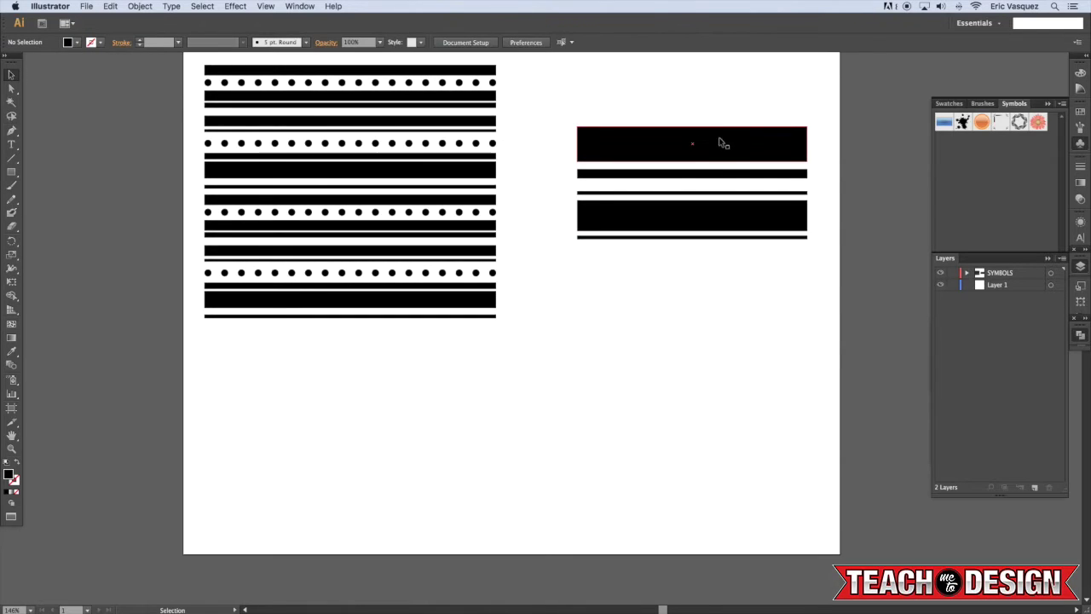
scroll(716, 151, "up", 2)
Step: Draw a small black diamond below the bars and repeat it into a row
key("m")
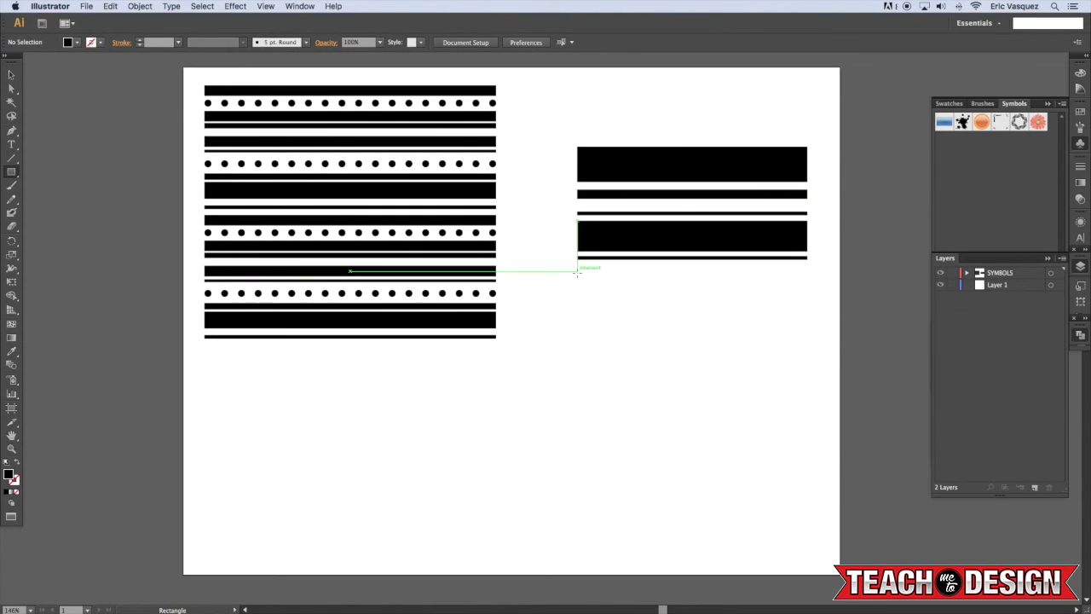
mouse_move(577, 271)
left_mouse_down()
mouse_move(591, 285)
mouse_move(604, 281)
left_mouse_up()
key("v")
left_click_drag(652, 309, 678, 282)
left_click(673, 321)
key("super+z")
left_click(682, 324)
left_click_drag(754, 340, 739, 279)
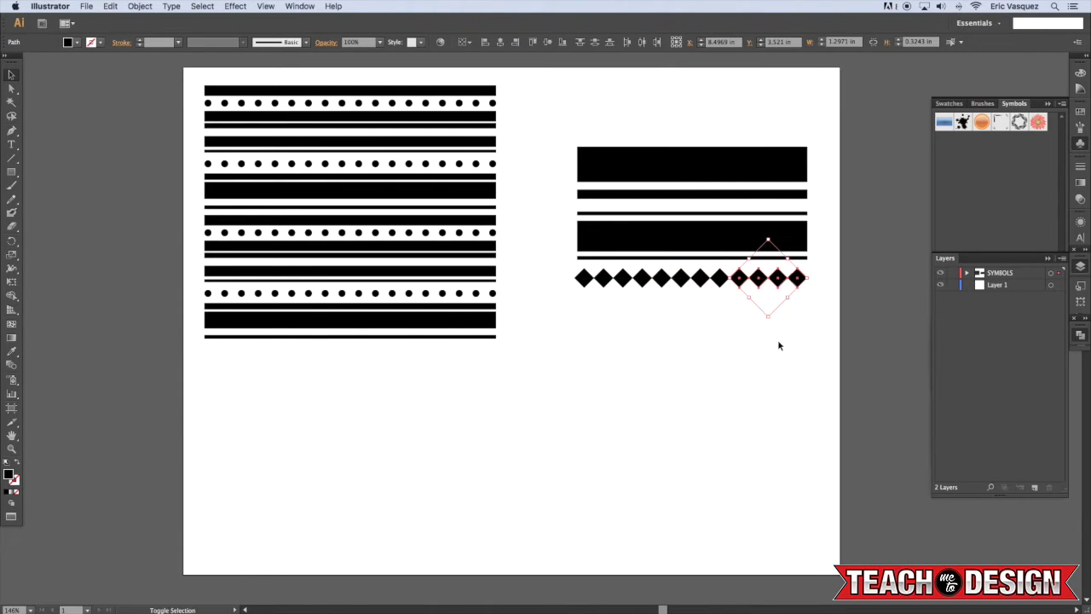
left_click(779, 345)
left_click_drag(811, 315, 573, 275)
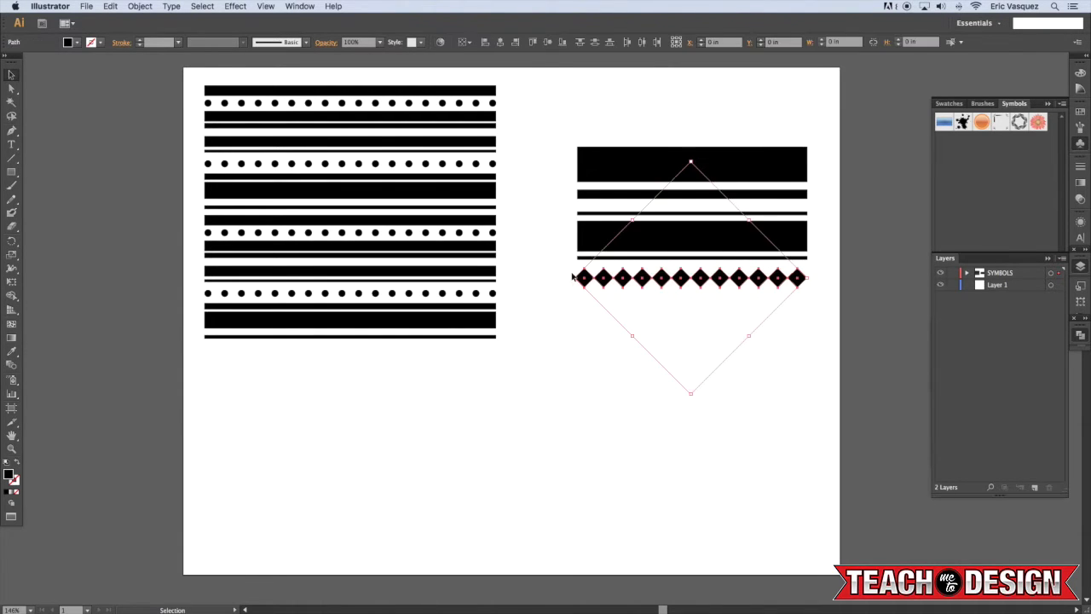
left_click(592, 328)
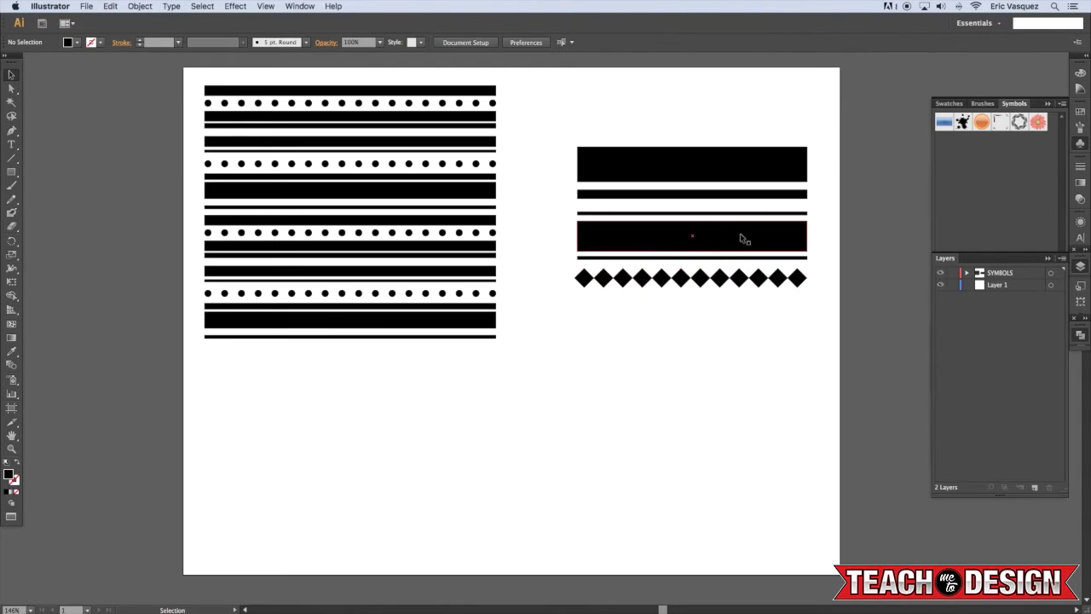
Step: Copy a black bar, a thin line and the top bar downward, and the diamond row onto the upper bar
left_click(767, 236)
left_click_drag(778, 236, 779, 310)
left_click(779, 373)
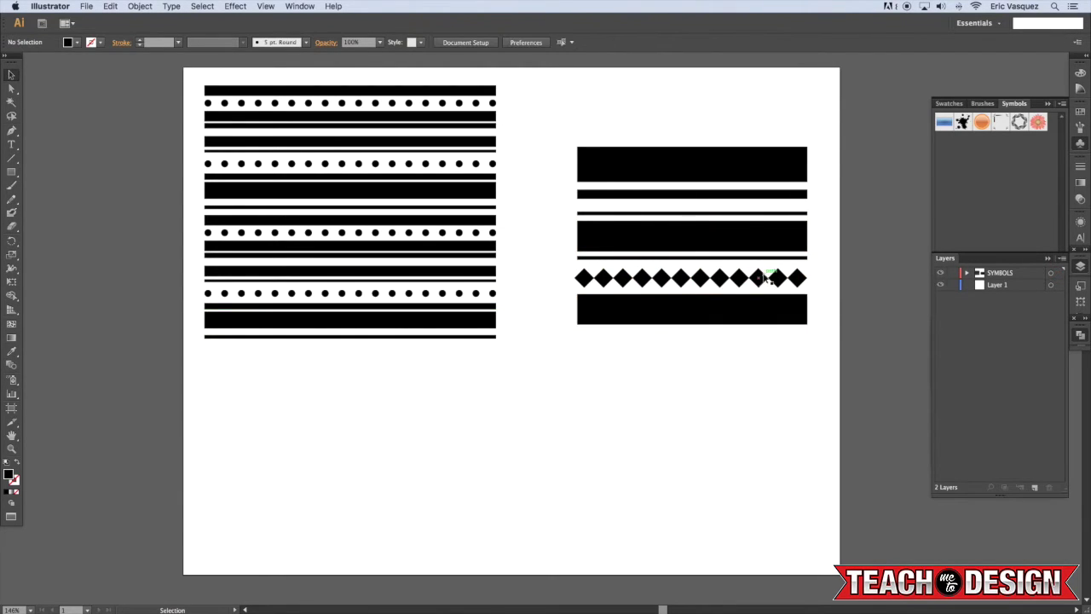
left_click_drag(748, 216, 757, 329)
left_click_drag(727, 162, 749, 351)
left_click_drag(778, 280, 748, 143)
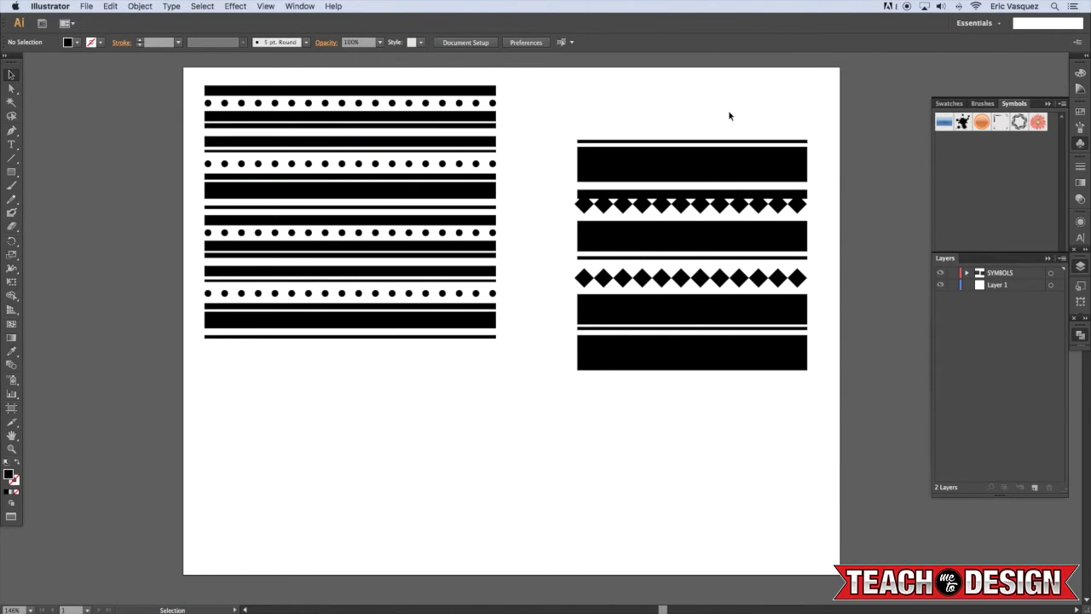
Step: Undo the last change and tighten spacing by moving the lower diamond row and bottom bands up
key("super+z")
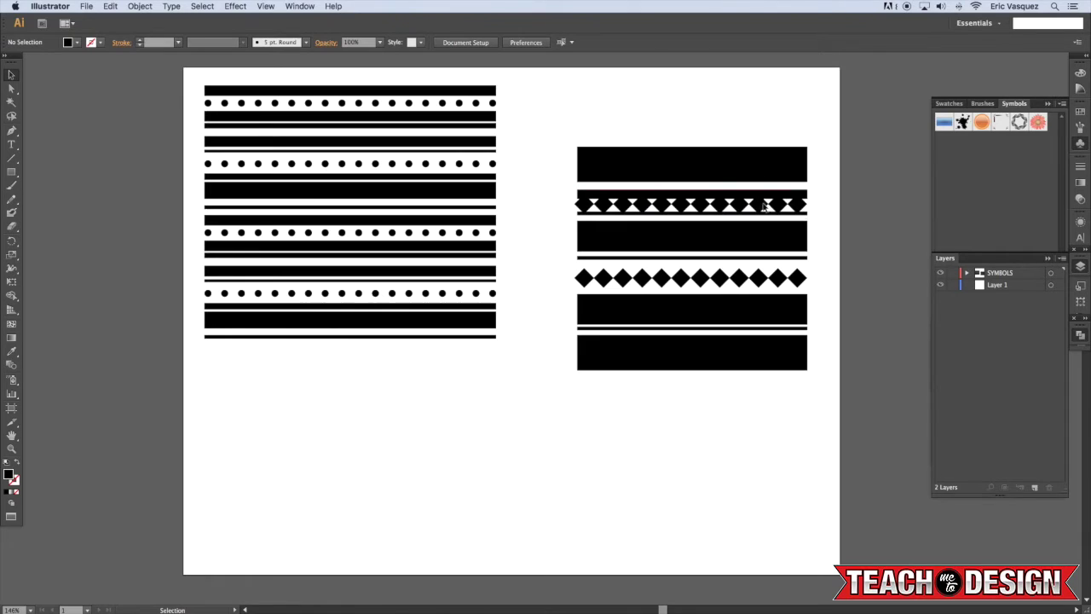
left_click(764, 209)
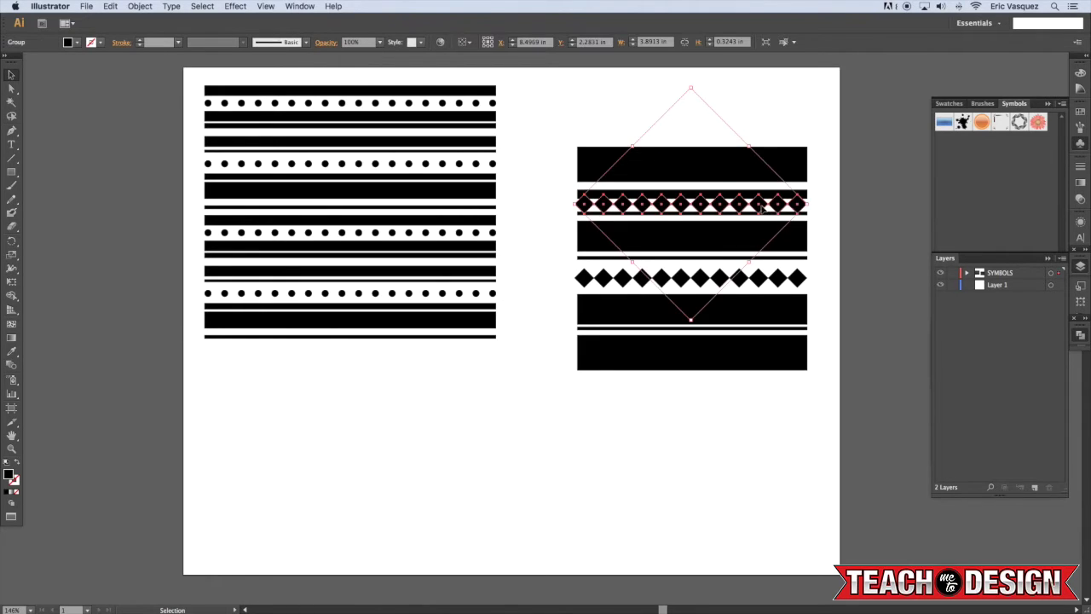
left_click(856, 202)
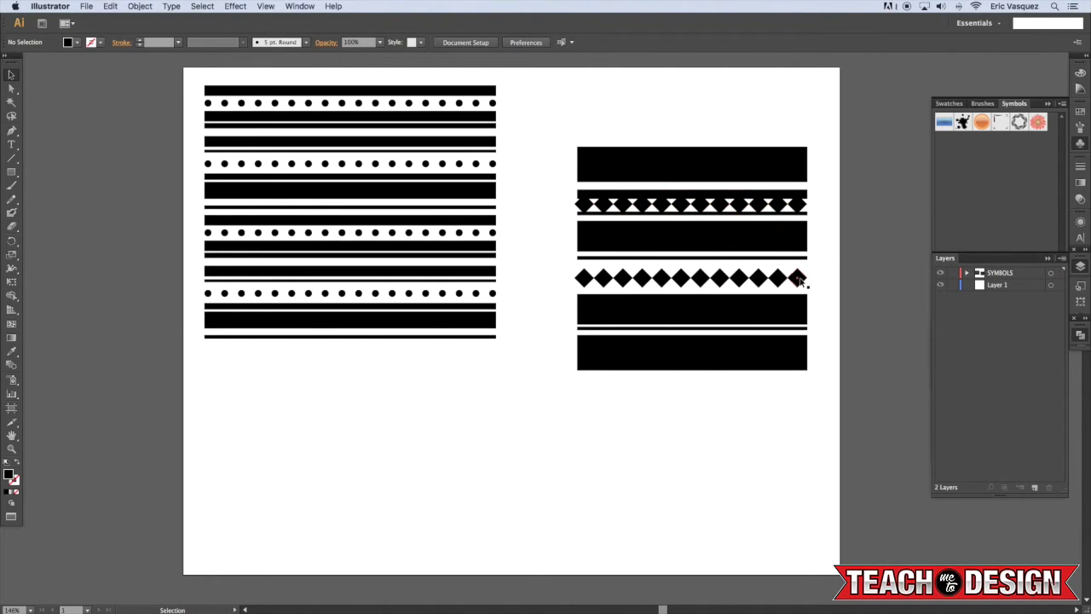
left_click(799, 281)
left_click_drag(801, 283, 806, 274)
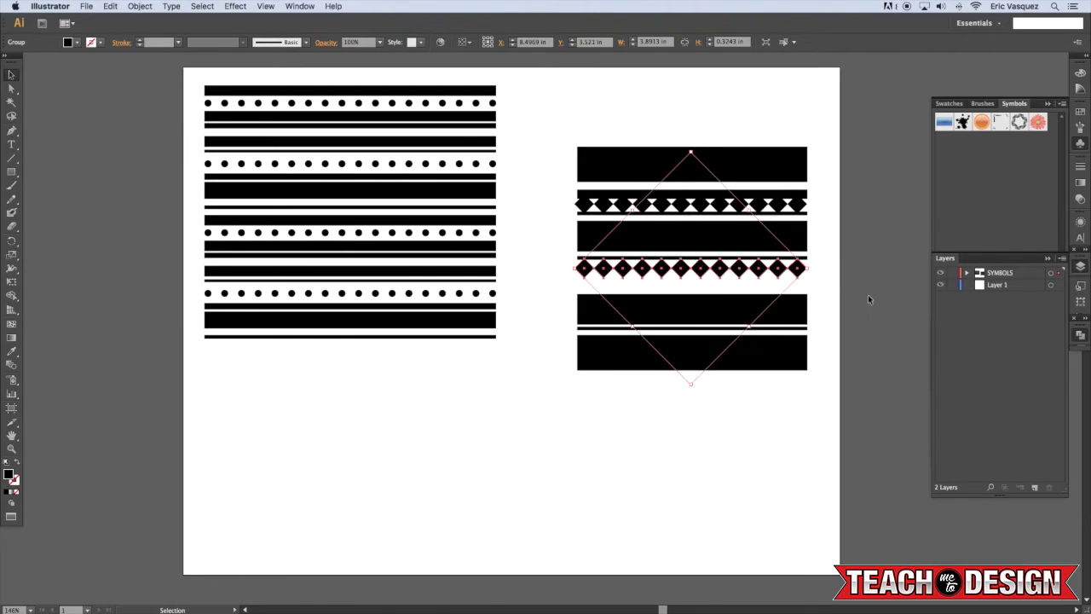
left_click_drag(867, 294, 690, 412)
key("shift+Up")
key("shift+Up")
left_click(693, 407)
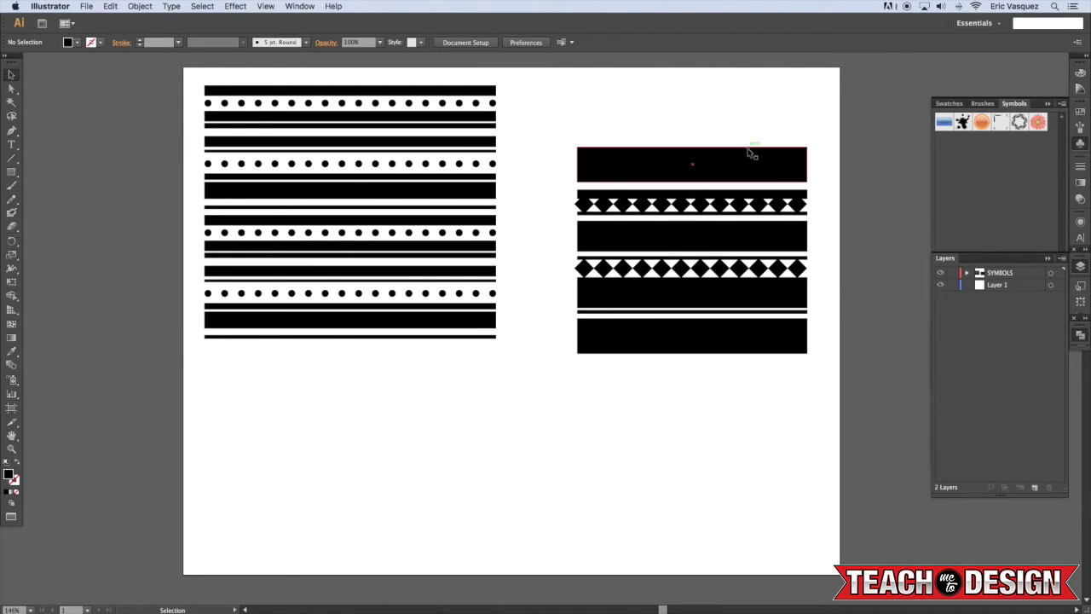
Step: Thin the top band into two narrow lines and offset the upper diamonds by half a diamond
left_click(683, 157)
left_click_drag(692, 146, 735, 168)
left_click(730, 161)
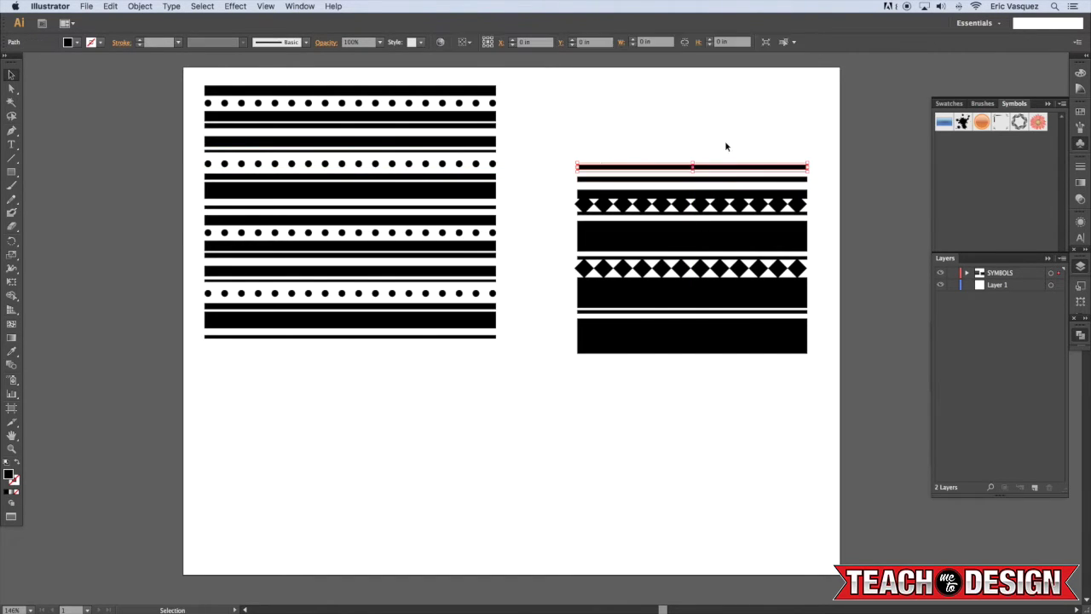
left_click(724, 142)
left_click(718, 204)
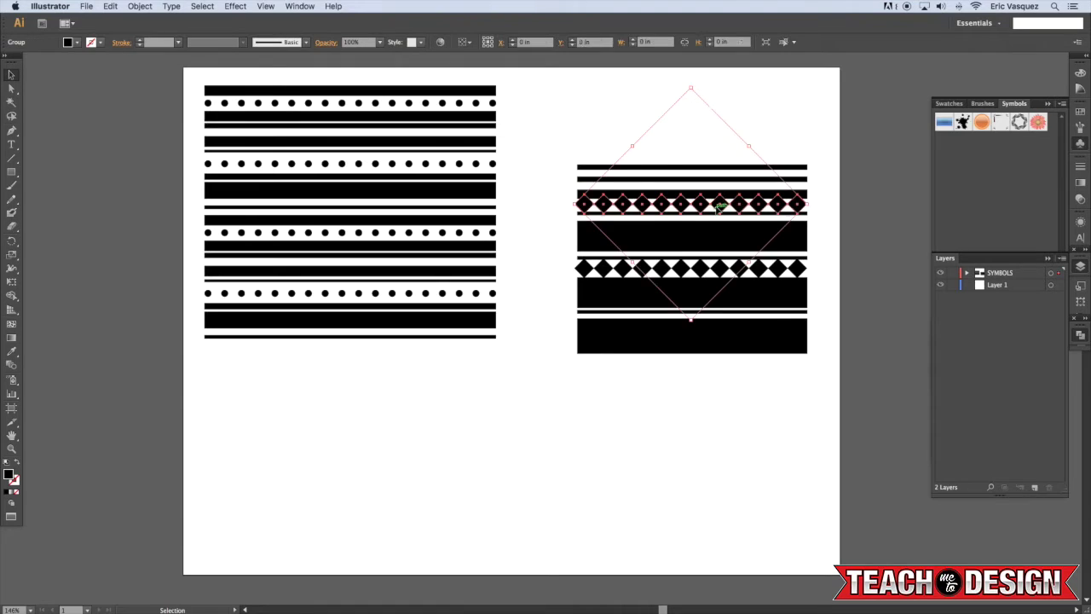
left_click_drag(719, 207, 728, 207)
left_click(842, 166)
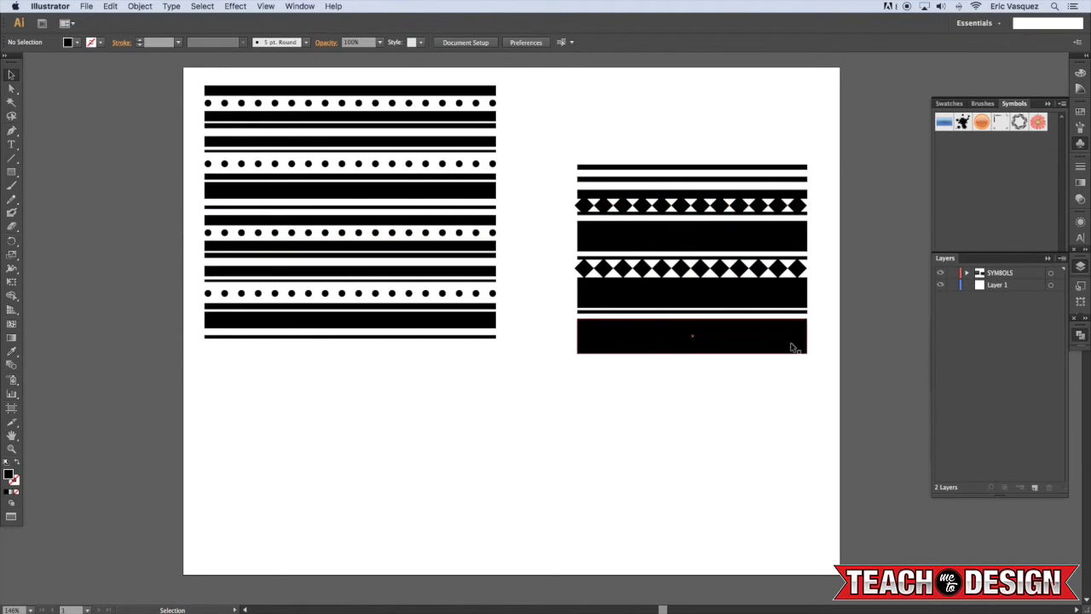
Step: Reshape the bottom rectangle into a slimmer bar and select every piece of the right pattern
left_click(711, 352)
left_click_drag(692, 356, 738, 337)
left_click(722, 378)
left_click(721, 377)
left_click(737, 369)
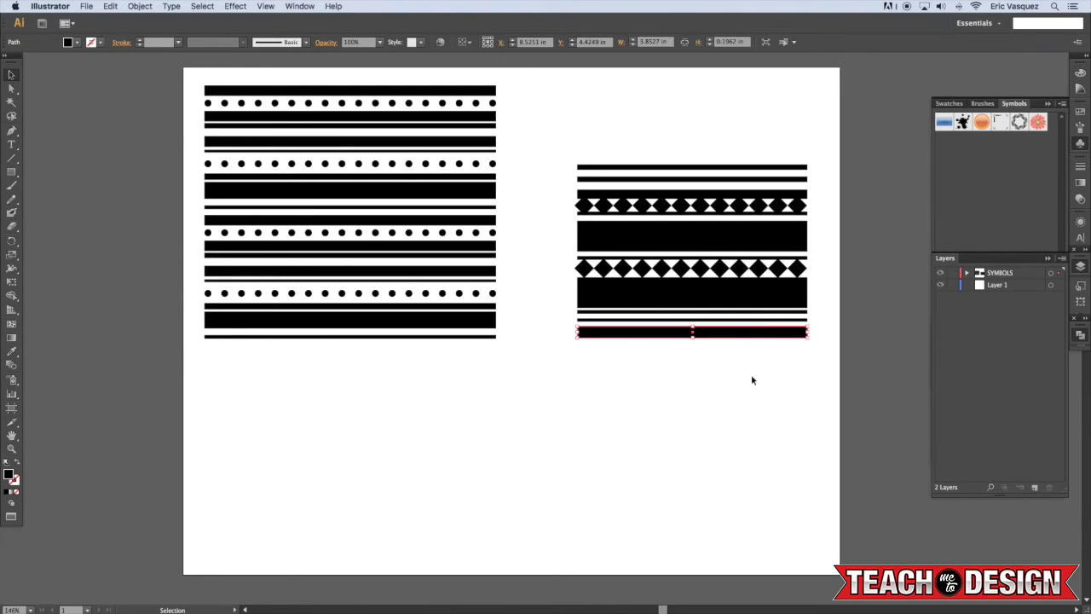
left_click_drag(779, 378, 612, 139)
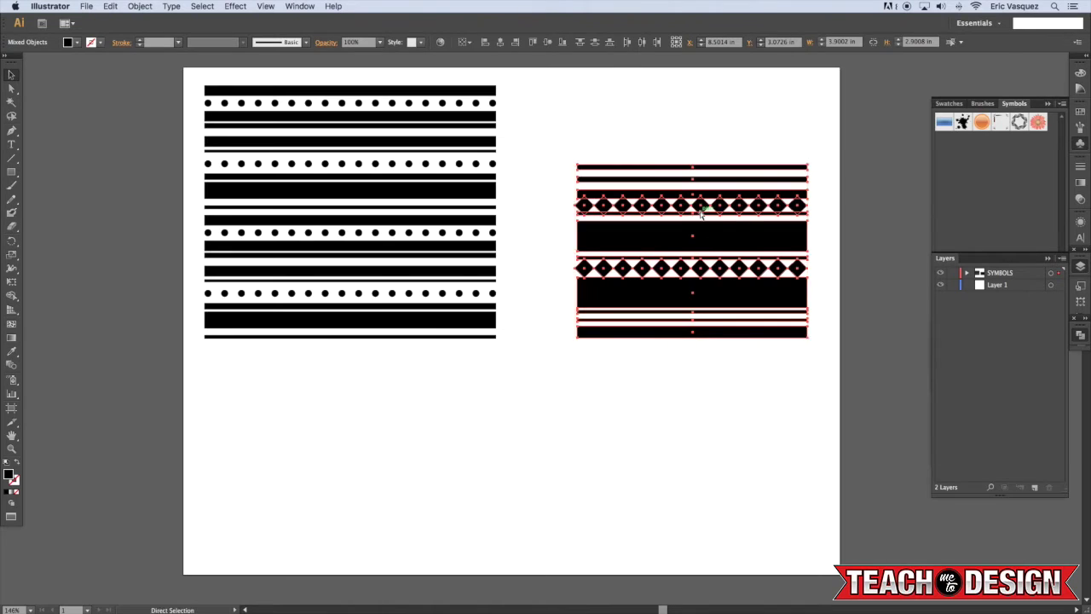
Step: Group the right pattern and save the left striped pattern as a Graphic symbol
key("v")
left_click(346, 183)
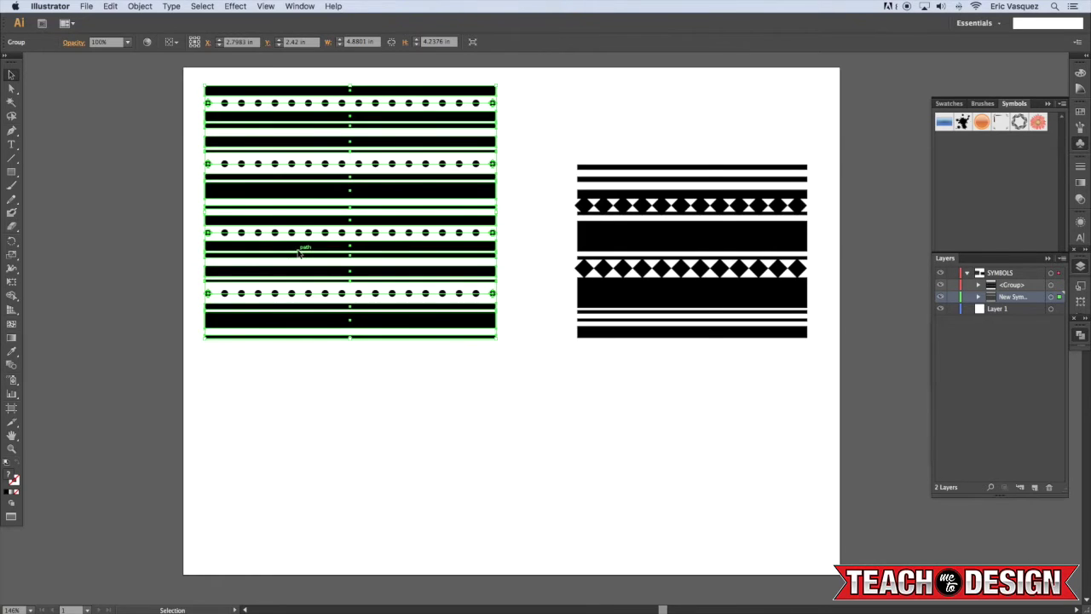
left_click_drag(299, 251, 988, 171)
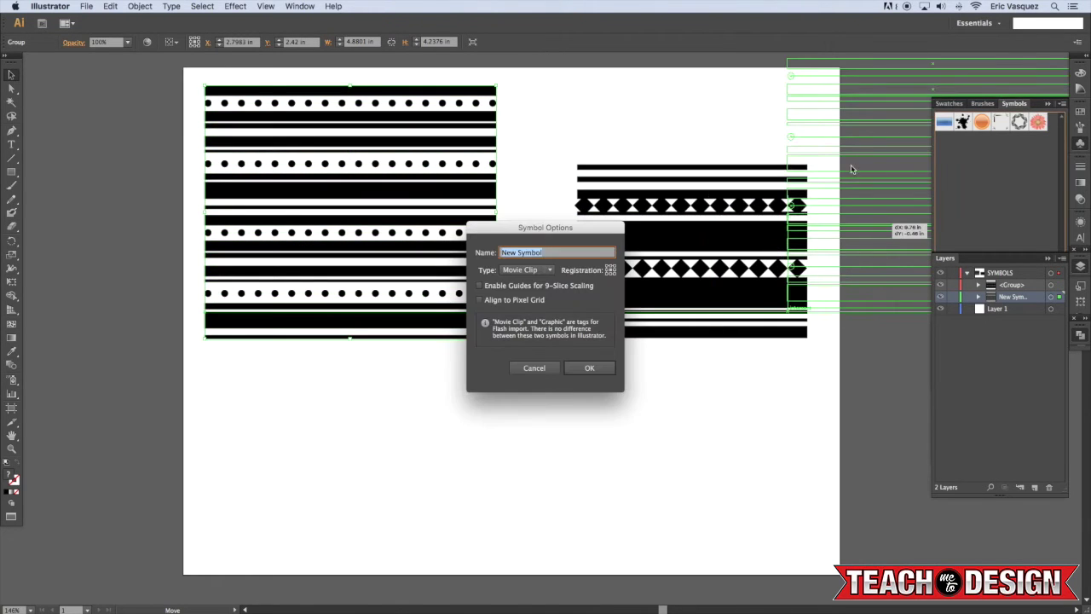
left_click(523, 271)
left_click(520, 284)
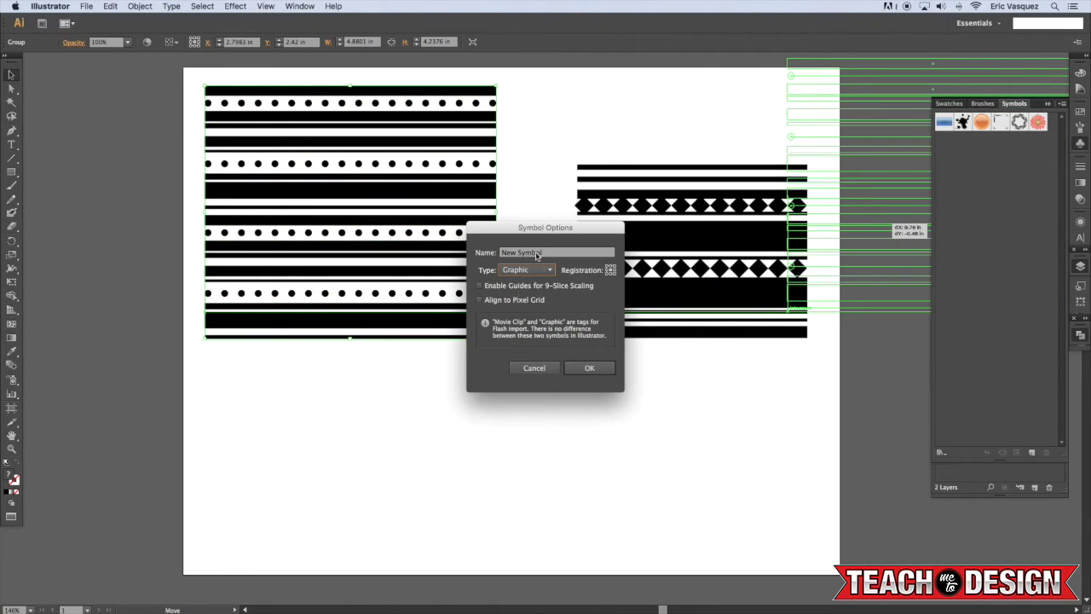
left_click(589, 369)
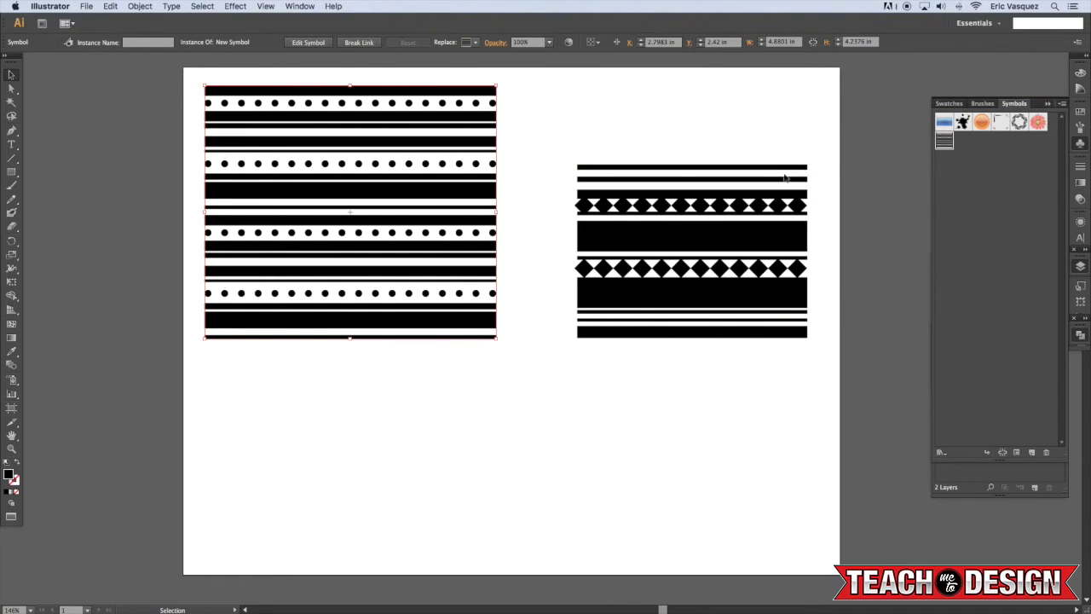
Step: Save the right pattern as a Graphic symbol named New Symbol 2
left_click_drag(725, 129, 636, 478)
left_click_drag(731, 245, 969, 152)
left_click(526, 270)
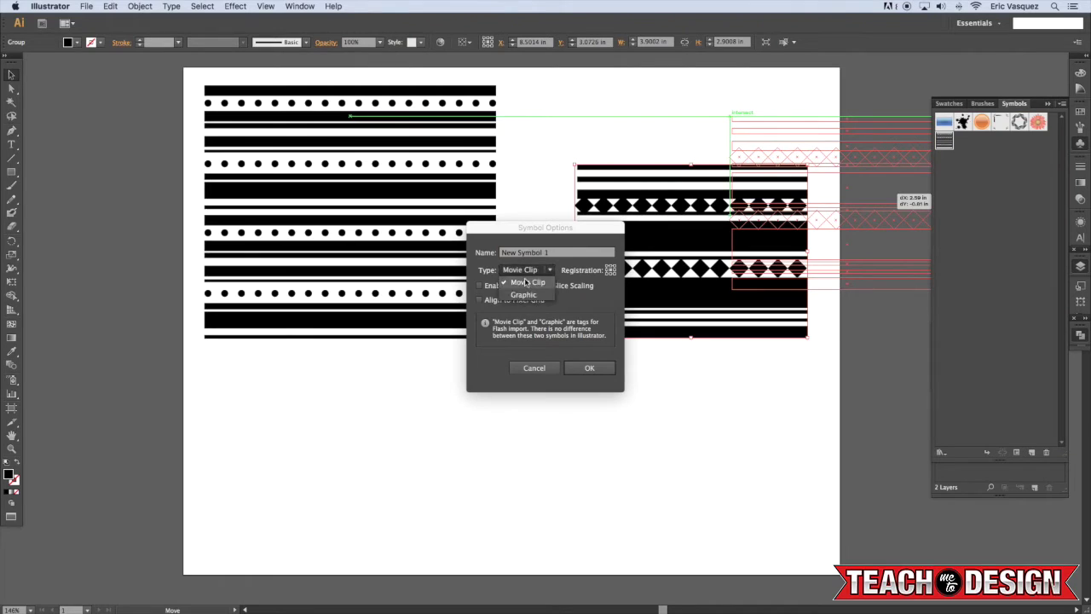
left_click(528, 289)
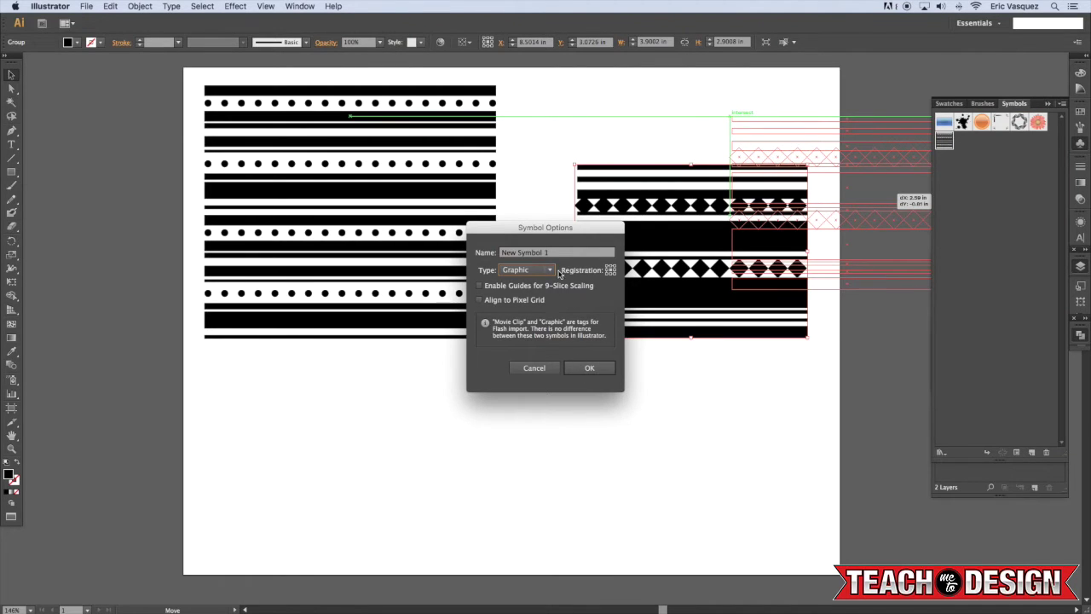
left_click(559, 254)
type("2")
key("Return")
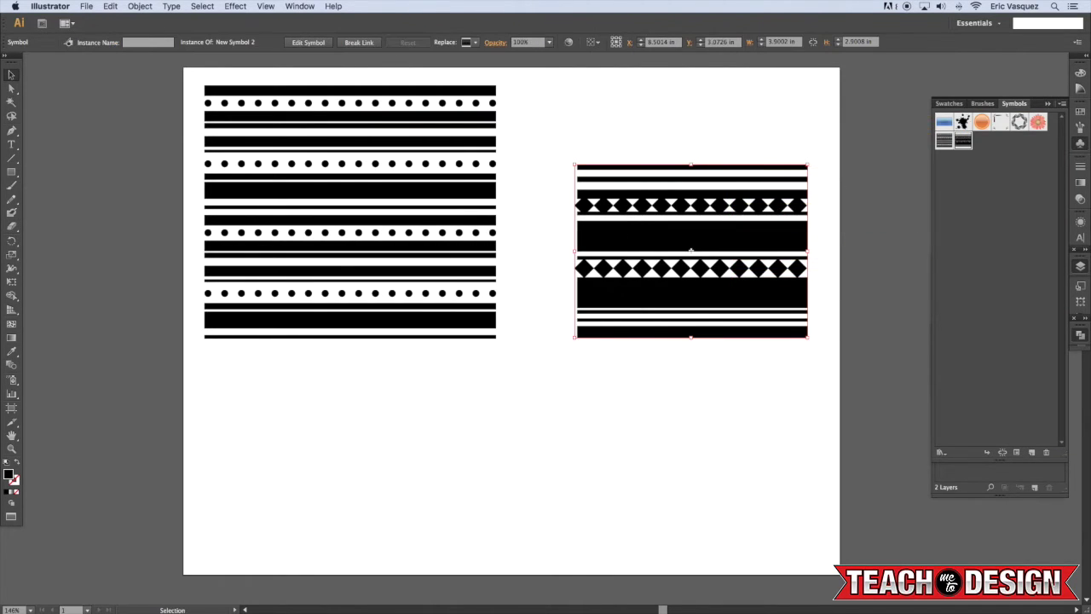
Step: Align both pattern instances and move them off the artboard onto the left pasteboard
left_click_drag(673, 304, 636, 232)
left_click(428, 313, "shift")
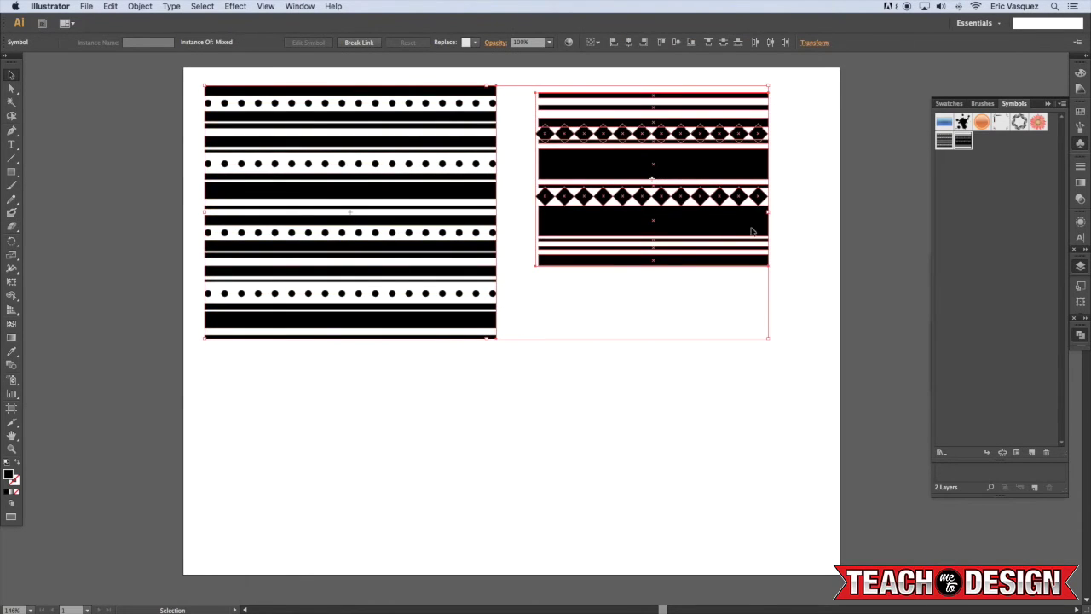
left_click_drag(754, 225, 128, 226)
left_click(368, 247)
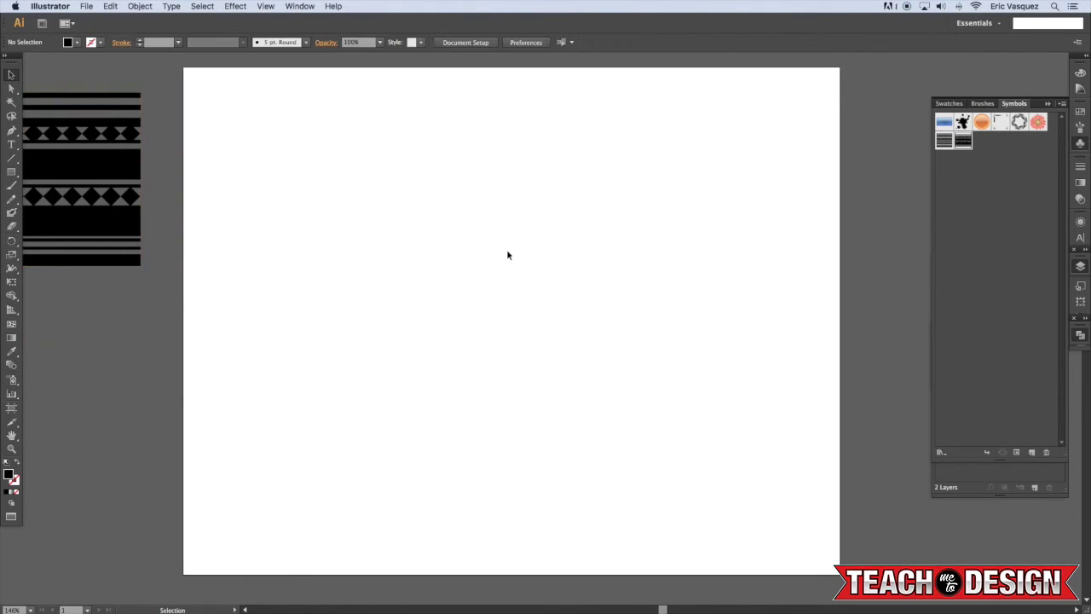
key("l")
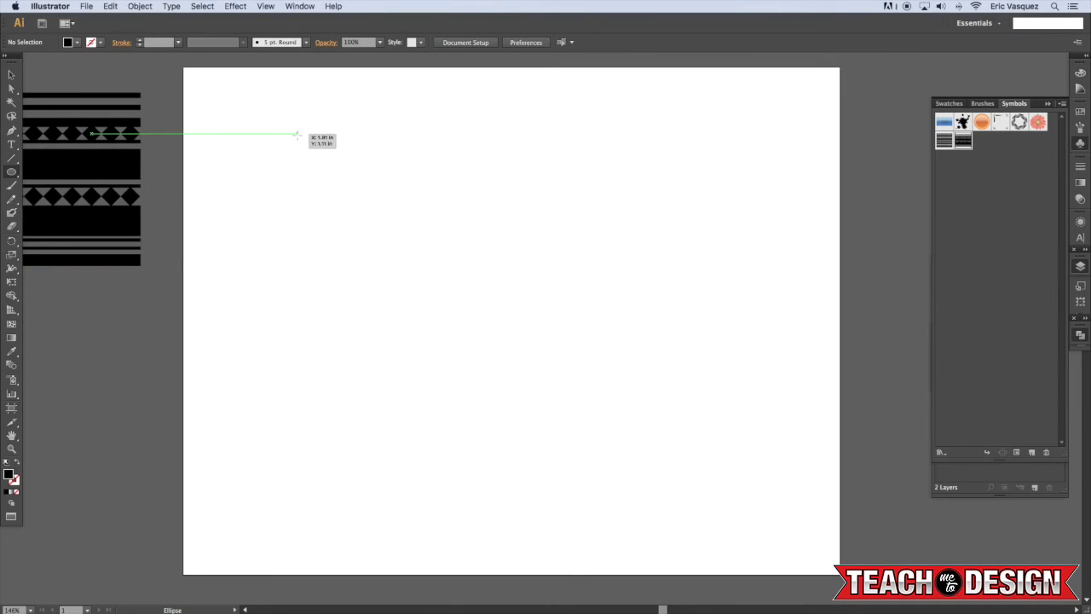
Step: Draw a black circle in the upper left and a tall black rectangle over its left side
left_click_drag(299, 134, 509, 346)
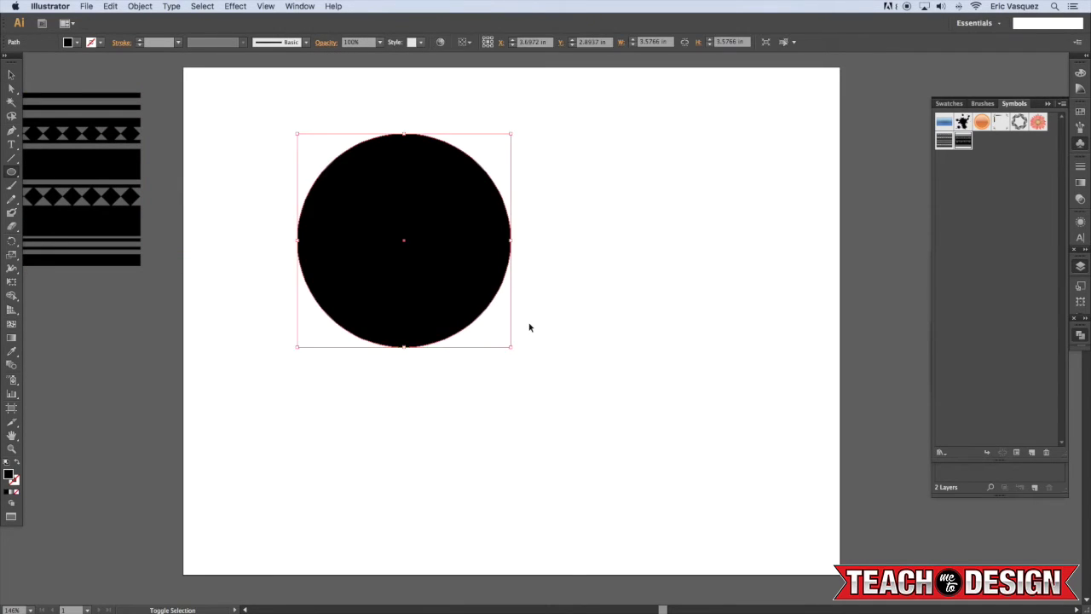
left_click(528, 326, "super")
key("m")
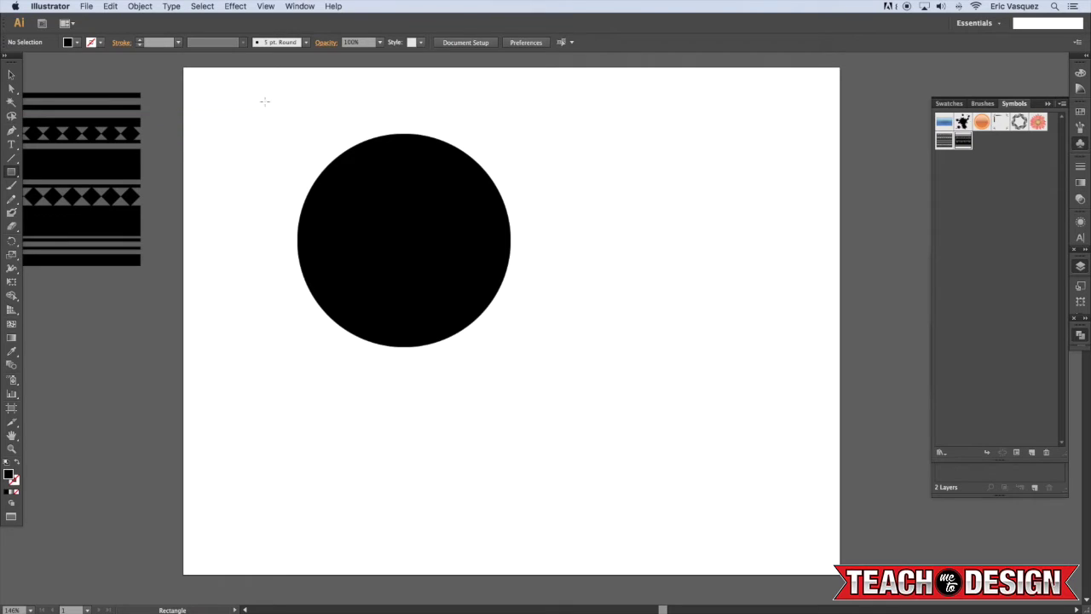
left_click_drag(264, 101, 403, 373)
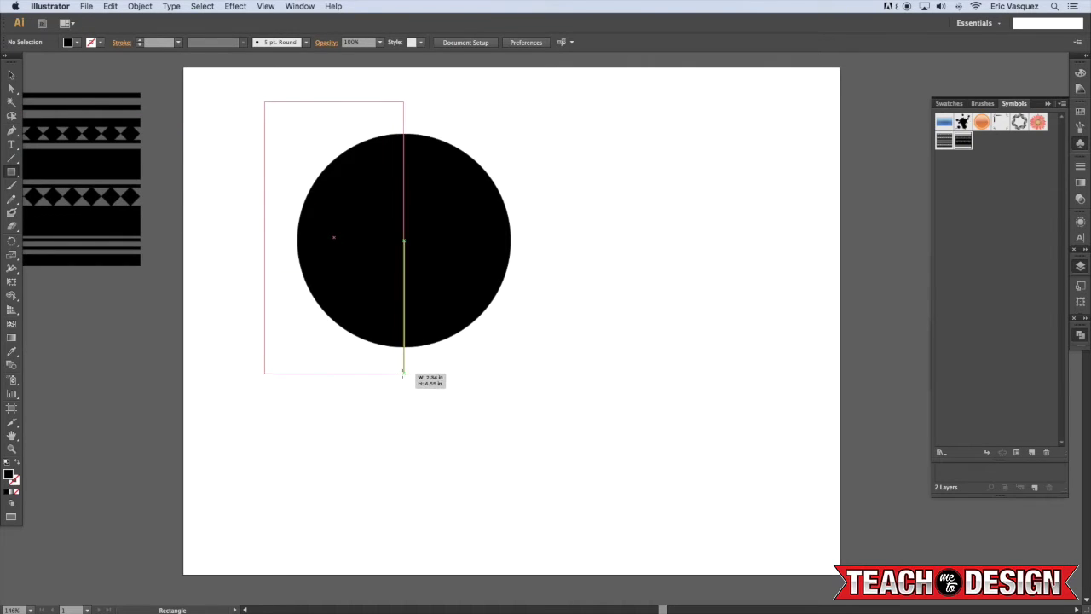
left_click_drag(403, 373, 403, 372)
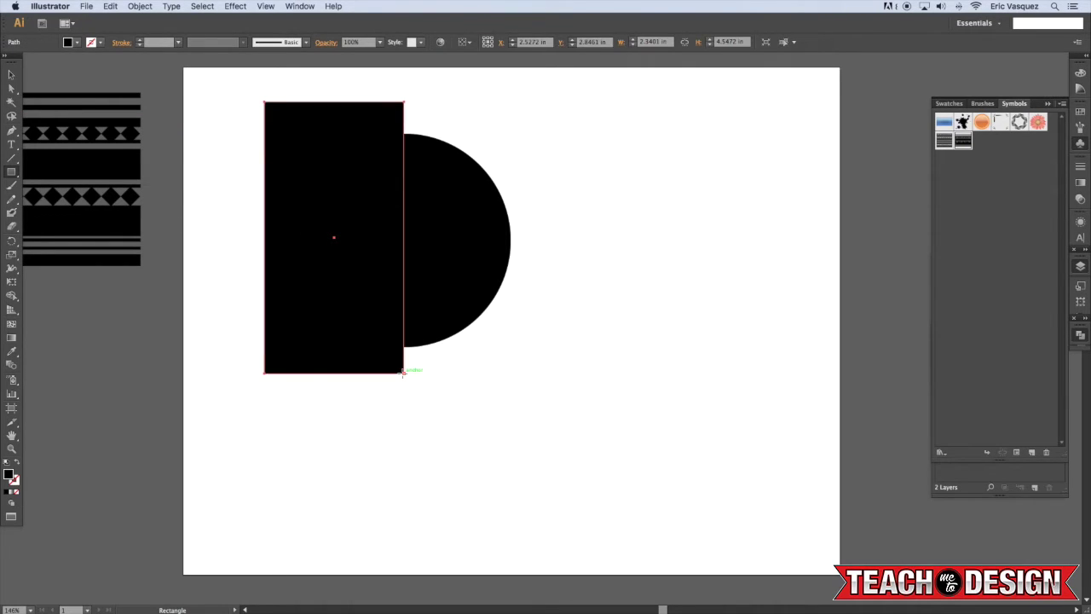
key("v")
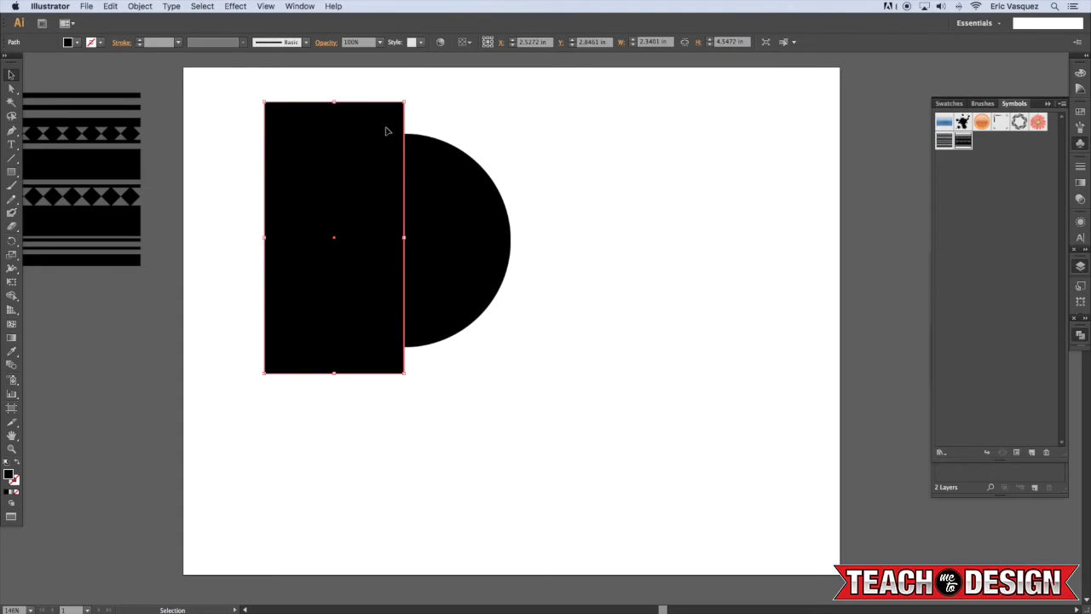
left_click(486, 117)
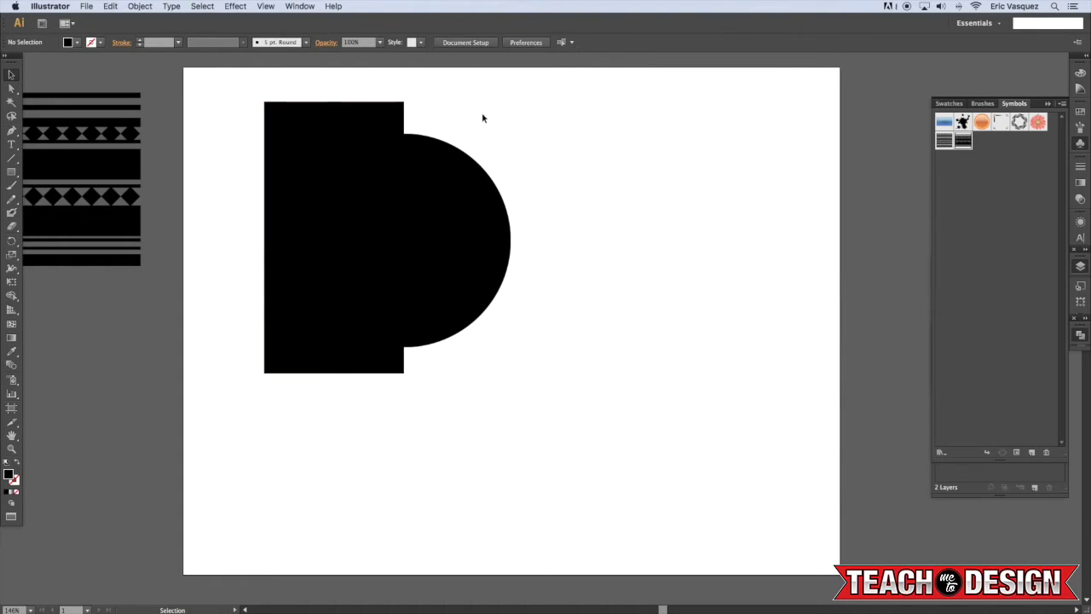
Step: Snap the rectangle's right edge to the circle's centre and select both shapes
left_click(384, 127)
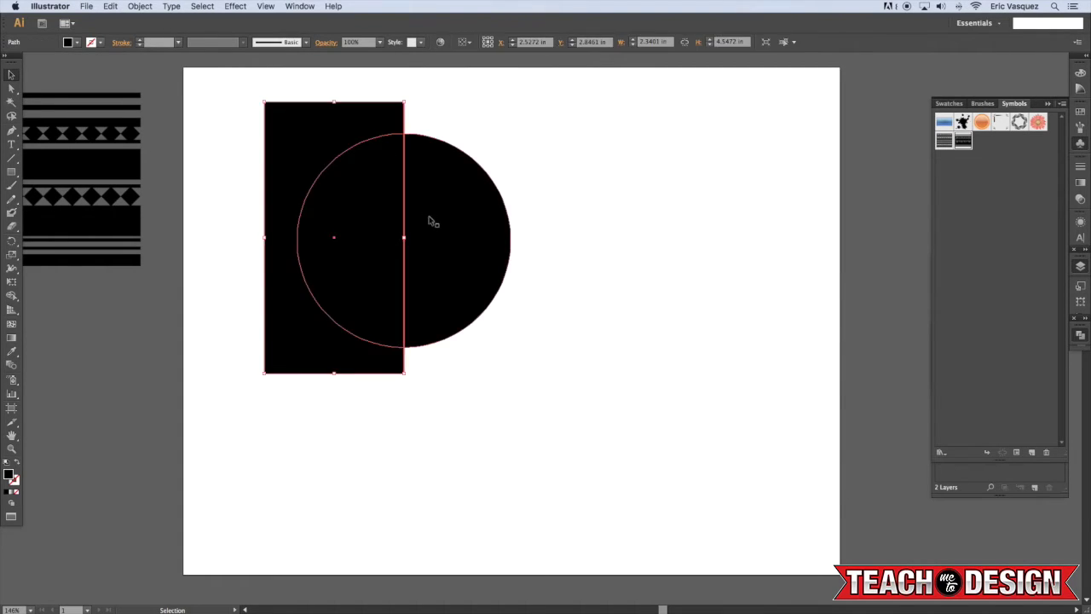
left_click_drag(404, 237, 404, 238)
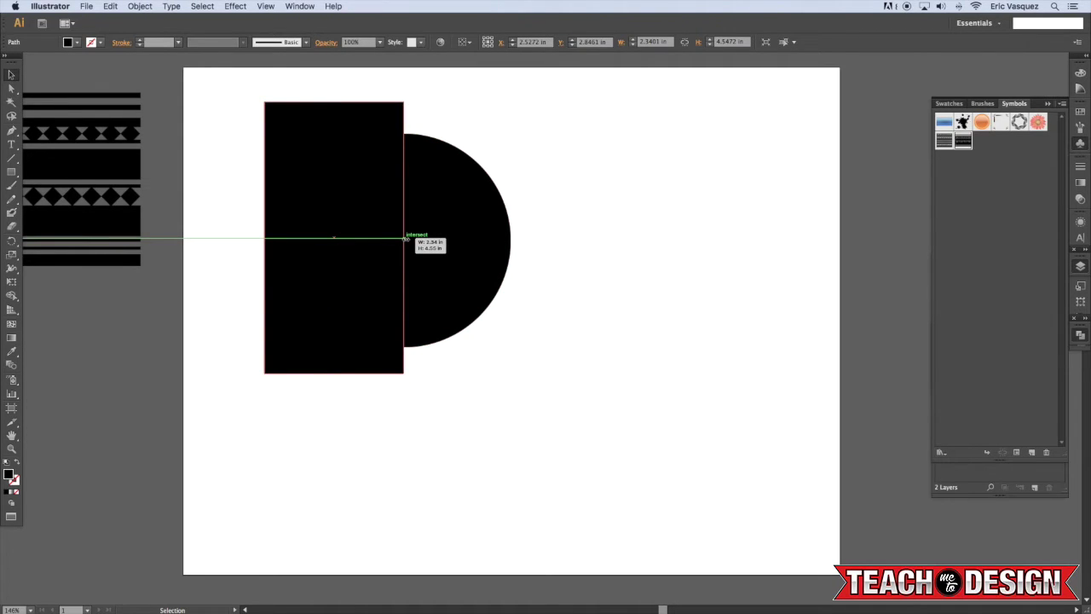
left_click_drag(404, 237, 404, 238)
left_click(456, 200, "shift")
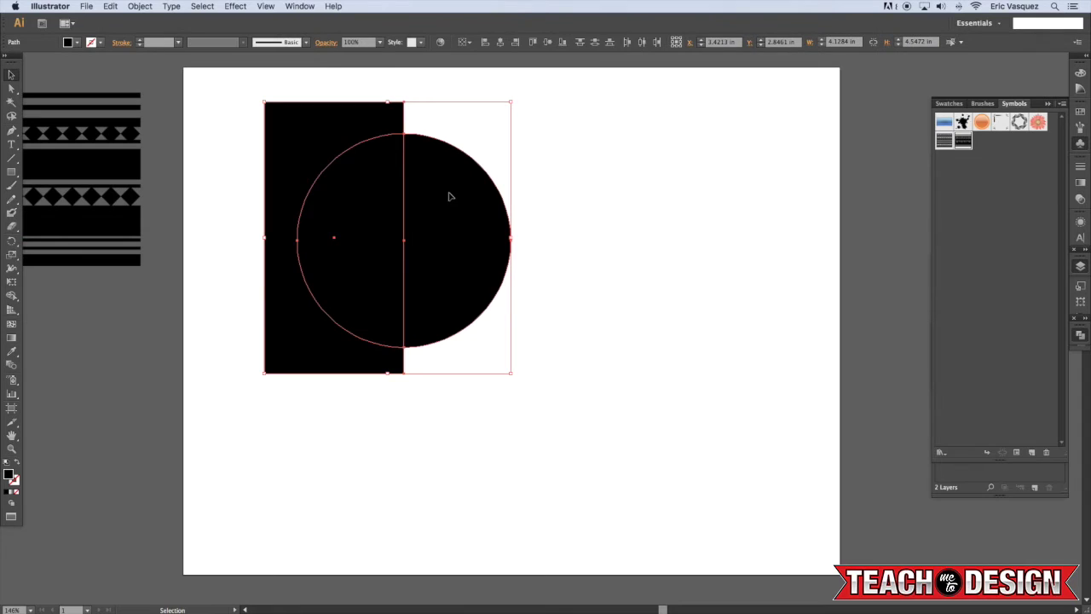
scroll(450, 196, "left", 1)
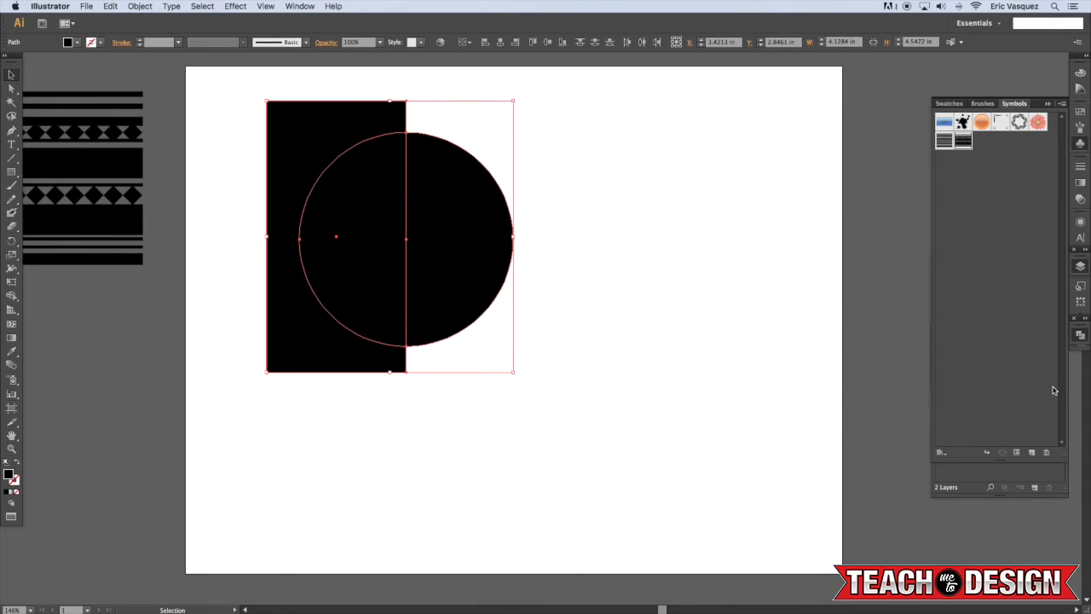
Step: Subtract the rectangle from the circle with Minus Front and fill the half-circle grey
left_click(1081, 336)
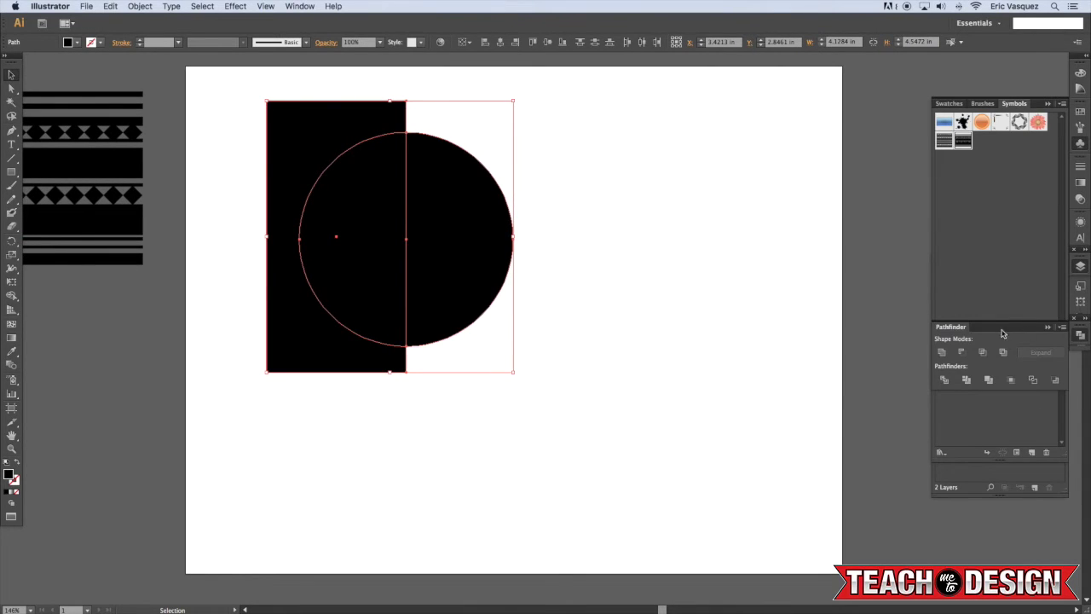
left_click(962, 353)
left_click(774, 324)
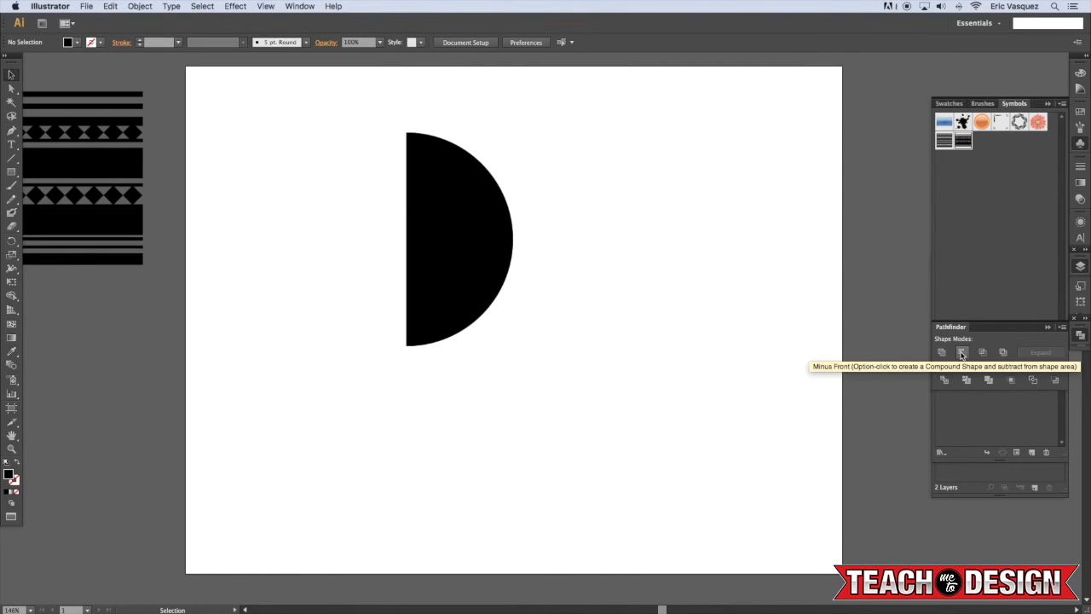
scroll(619, 253, "left", 5)
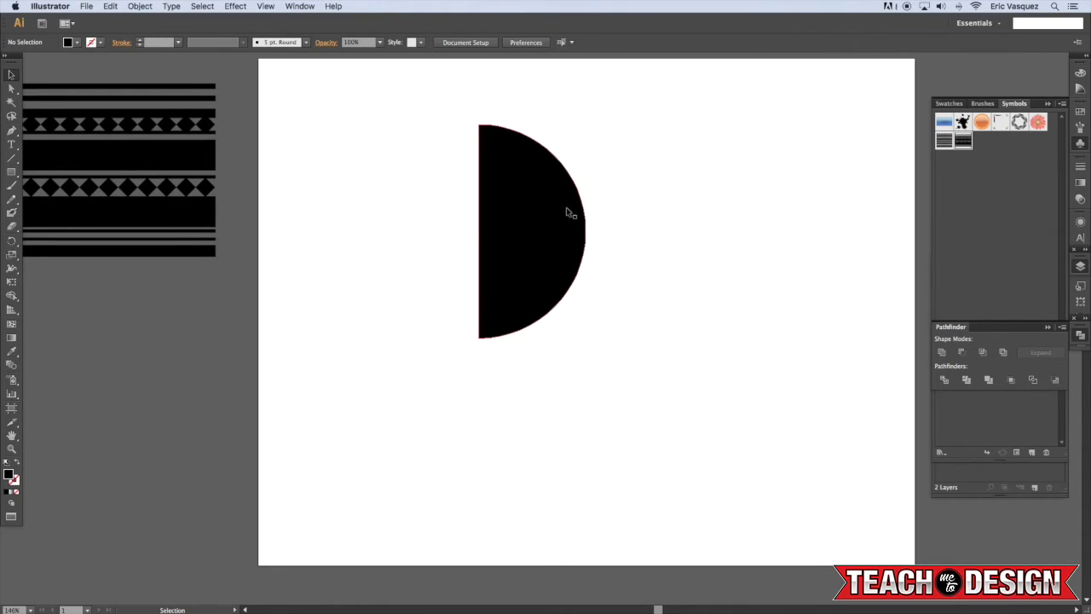
left_click(569, 213)
left_click(1081, 107)
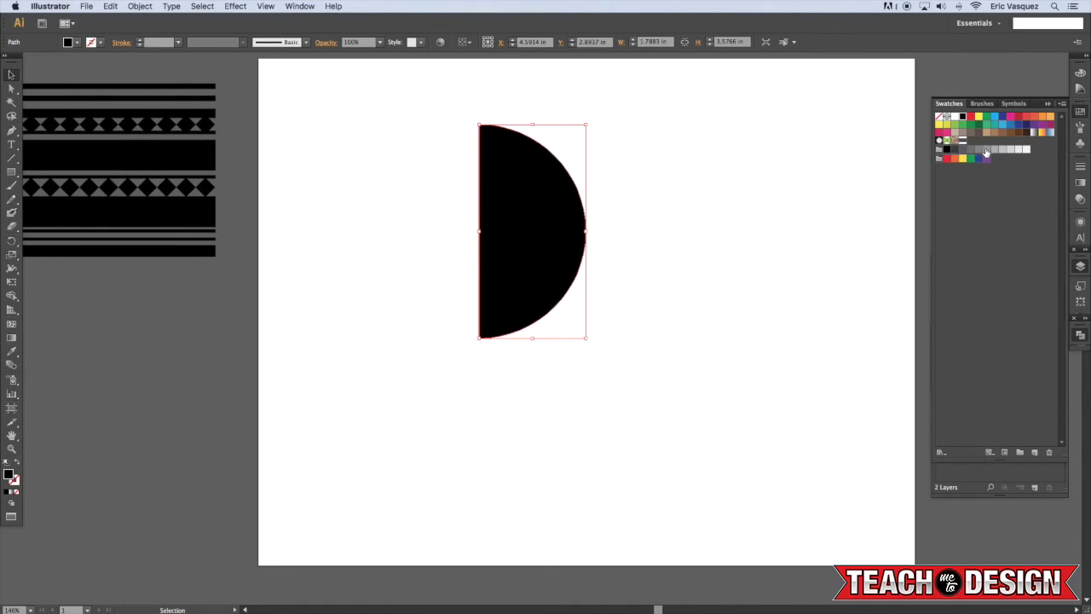
left_click(980, 150)
left_click(679, 141)
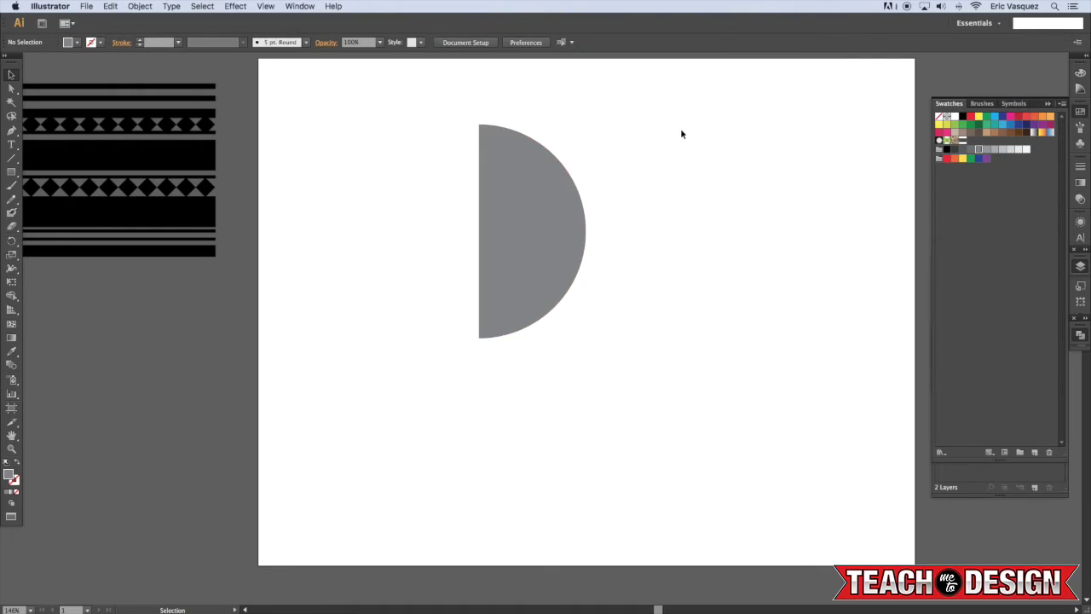
Step: Duplicate the grey half-circle into two copies below, shifting the lower pair to the right
left_click_drag(681, 134, 699, 148)
left_click(571, 254)
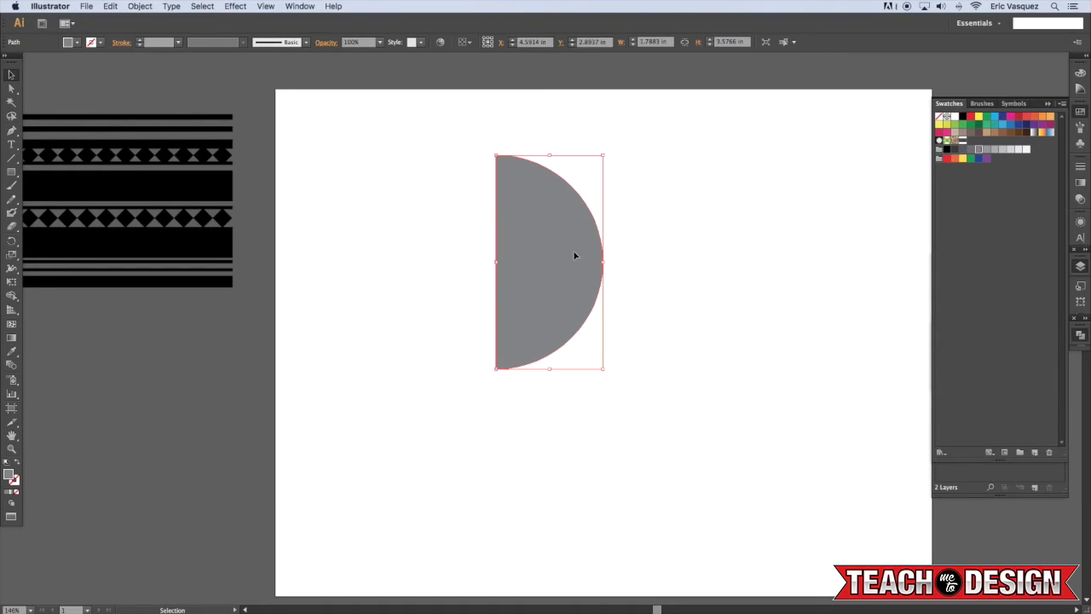
scroll(660, 236, "down", 3)
scroll(660, 236, "right", 2)
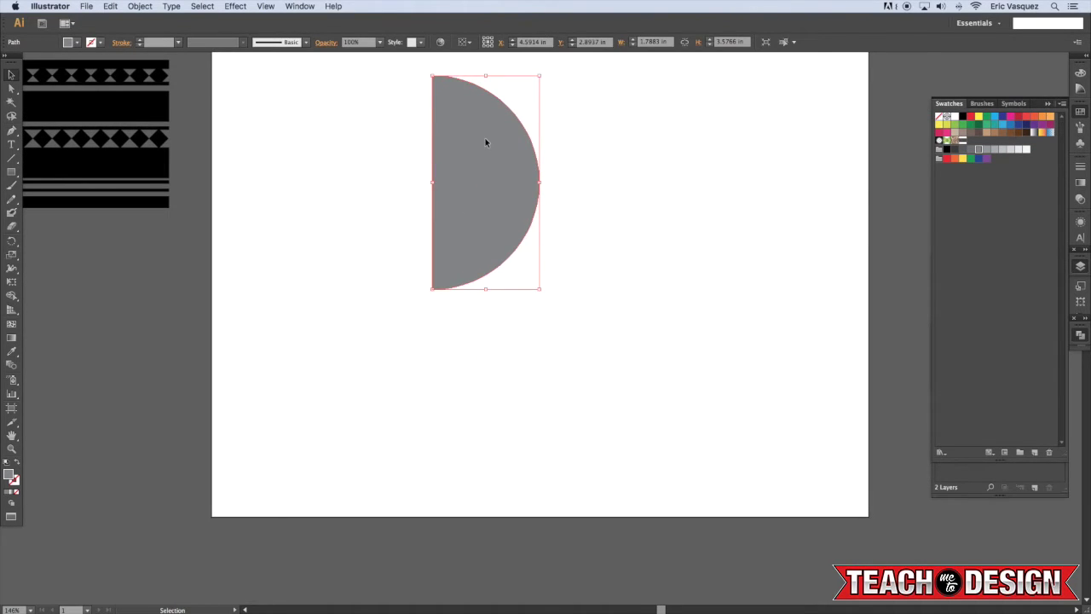
left_click_drag(485, 142, 671, 368)
left_click(603, 331)
left_click_drag(552, 233, 604, 246)
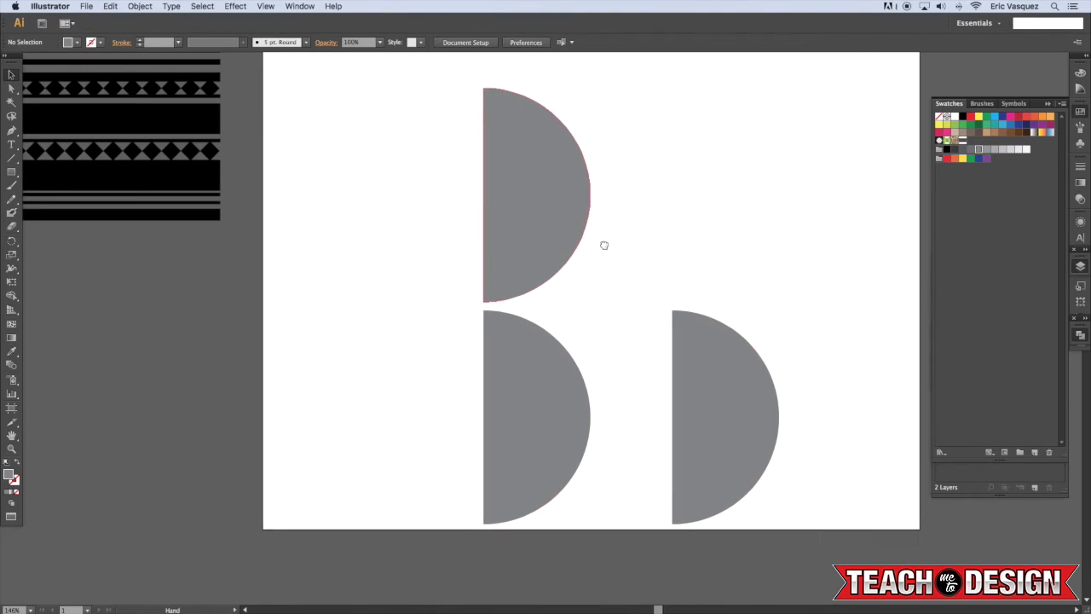
left_click(554, 380)
left_click(707, 366, "shift")
left_click_drag(524, 364, 650, 365)
scroll(719, 251, "up", 3)
scroll(719, 251, "left", 5)
left_click(611, 237)
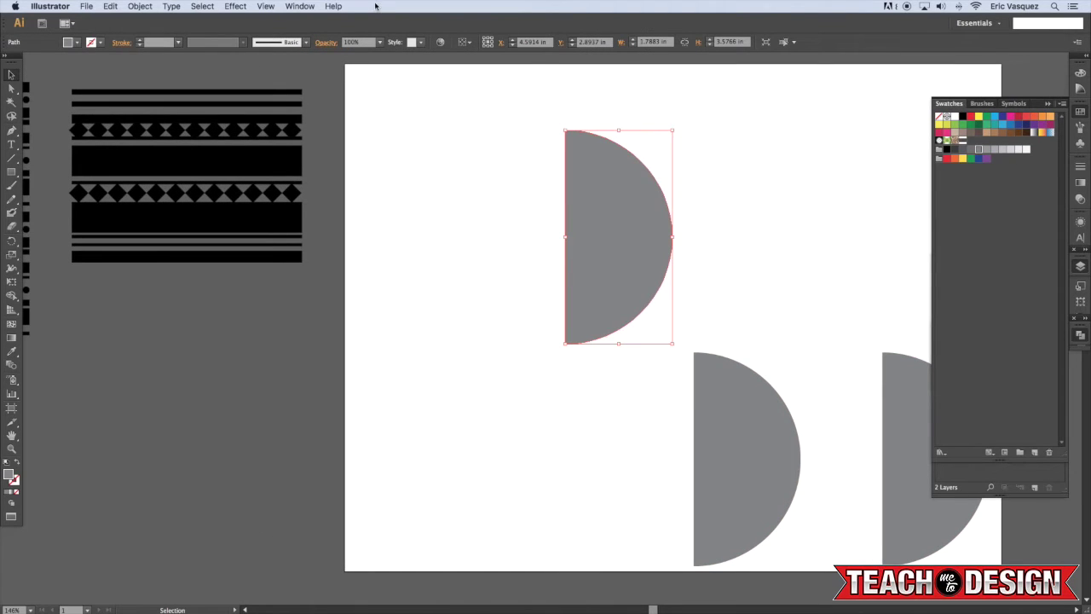
Step: Apply Effect > 3D > Revolve to the top half-circle with preview on and the light raised
left_click(236, 6)
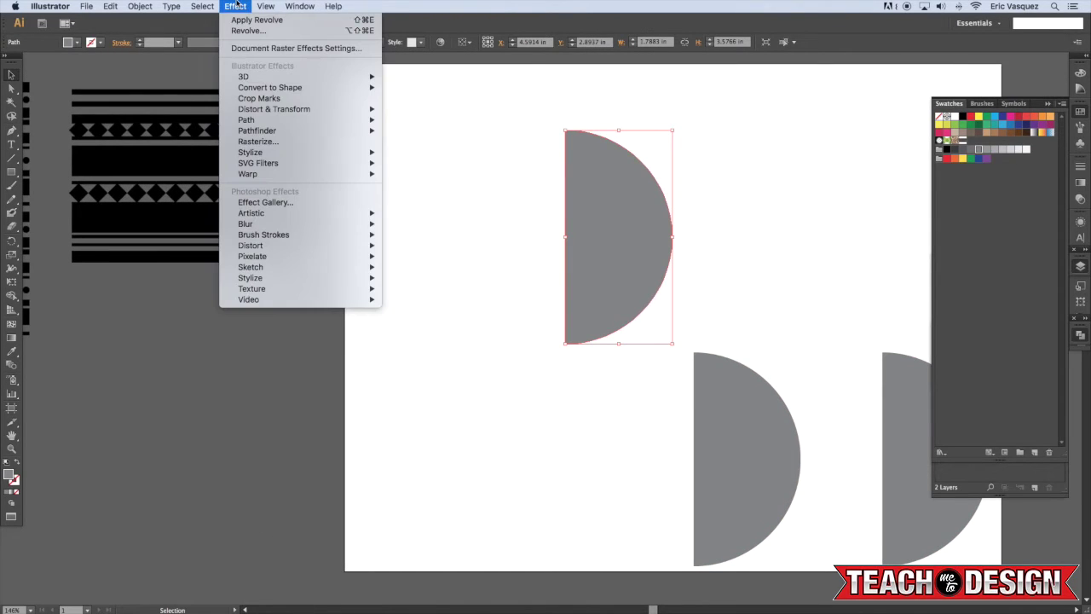
mouse_move(350, 81)
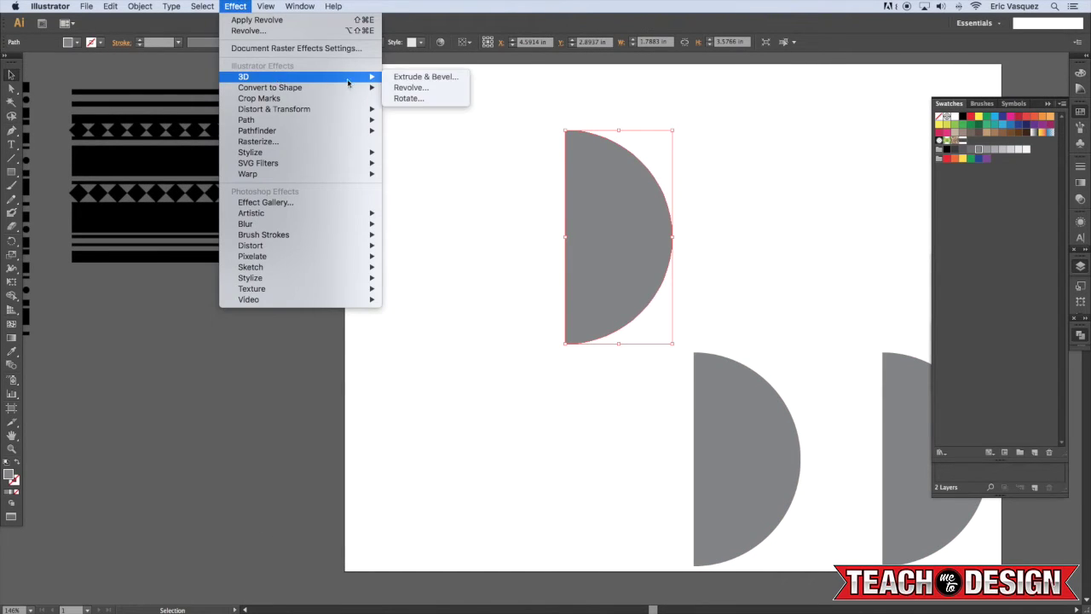
left_click(424, 89)
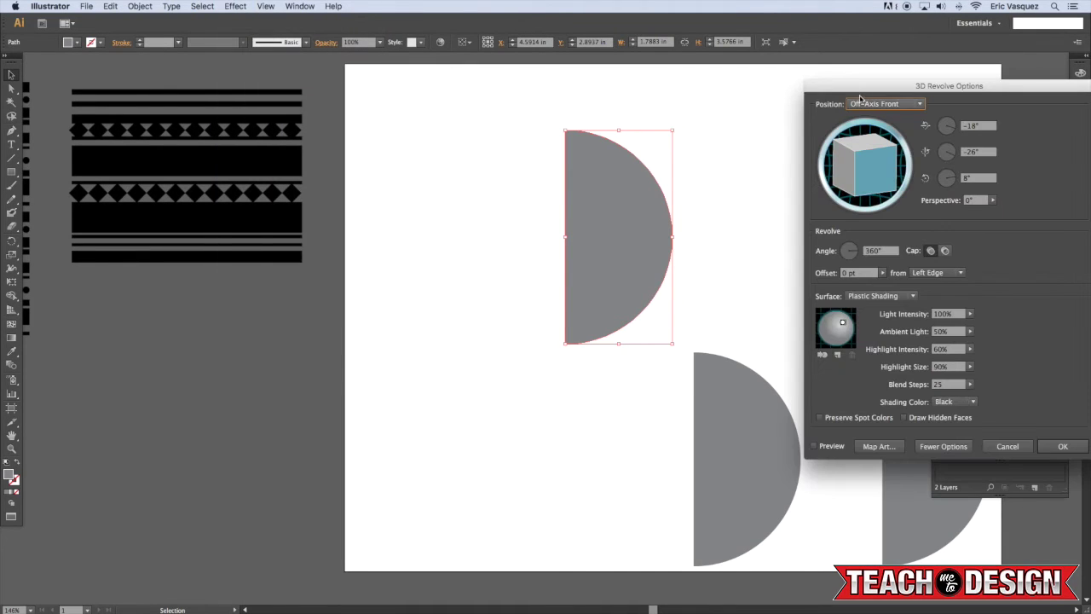
left_click_drag(868, 86, 823, 65)
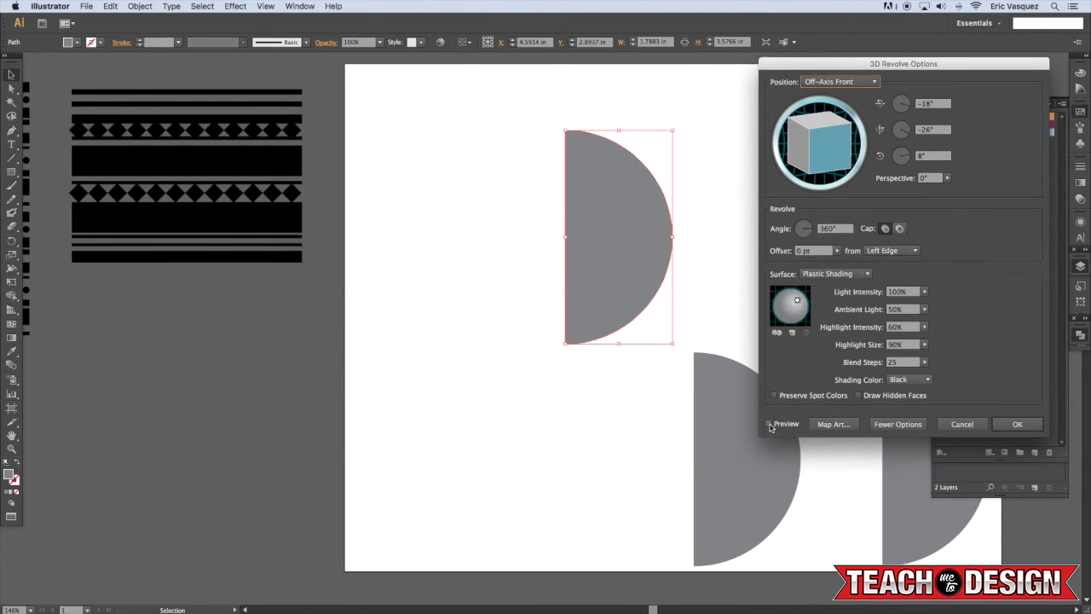
left_click(769, 424)
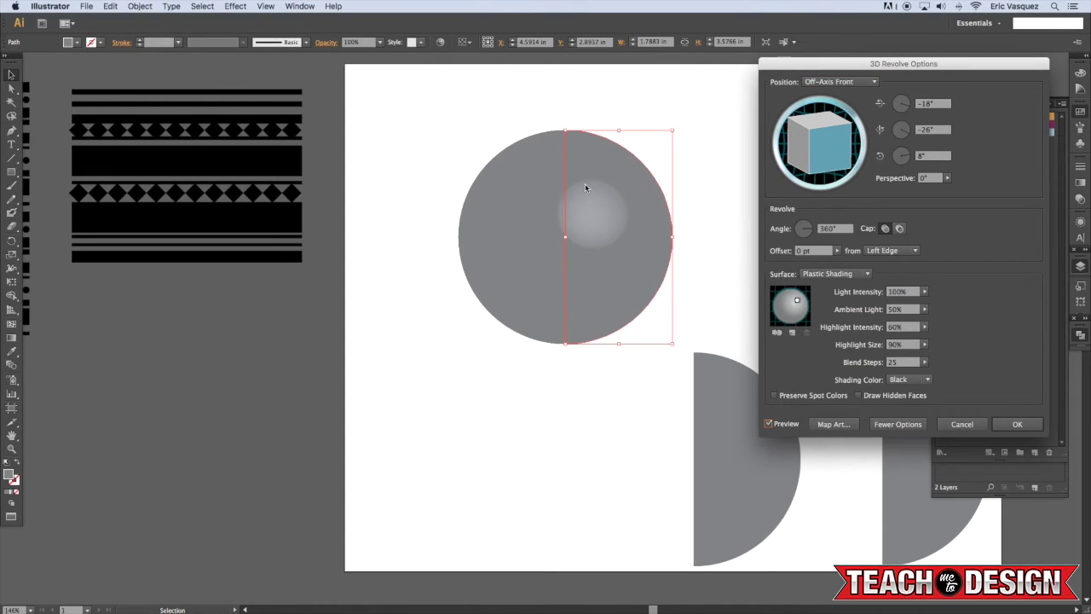
left_click_drag(799, 298, 799, 296)
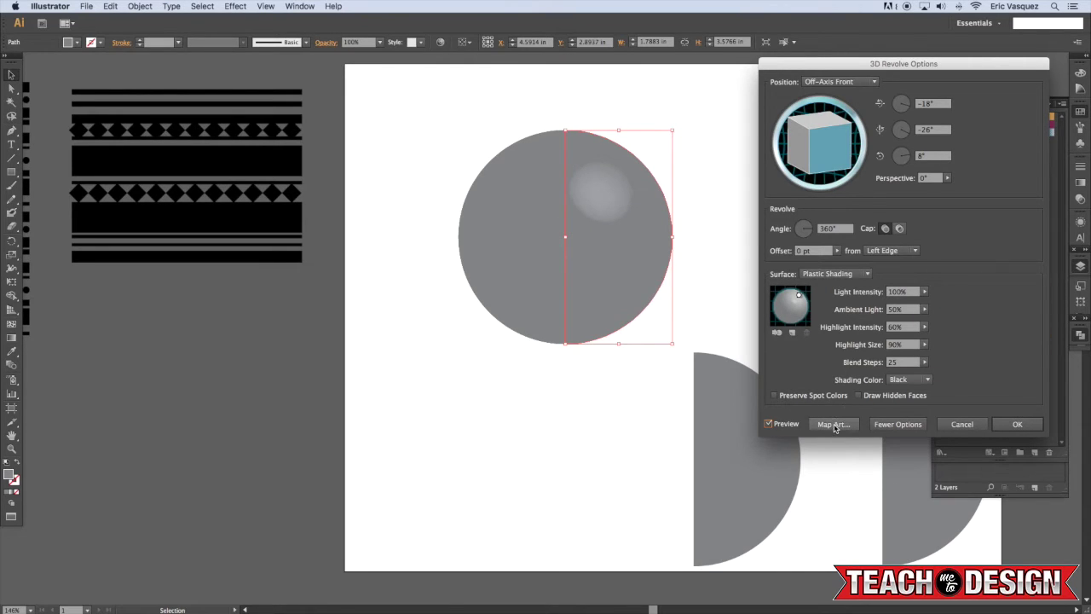
Step: Map the New Symbol 2 band pattern onto the sphere's surface, scaled to fit
left_click(834, 425)
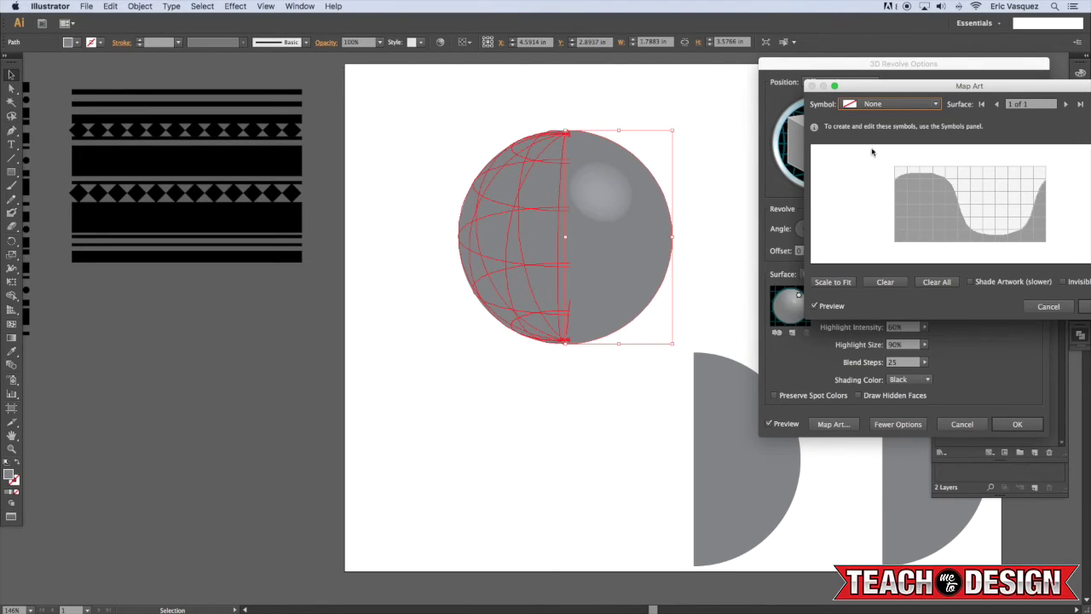
left_click_drag(862, 86, 764, 81)
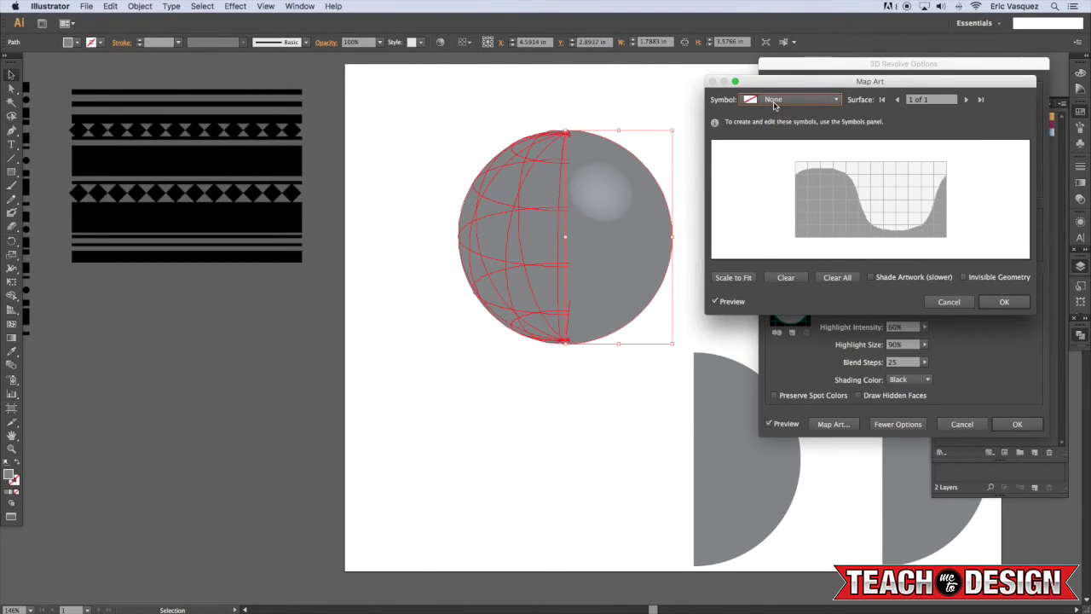
left_click(810, 103)
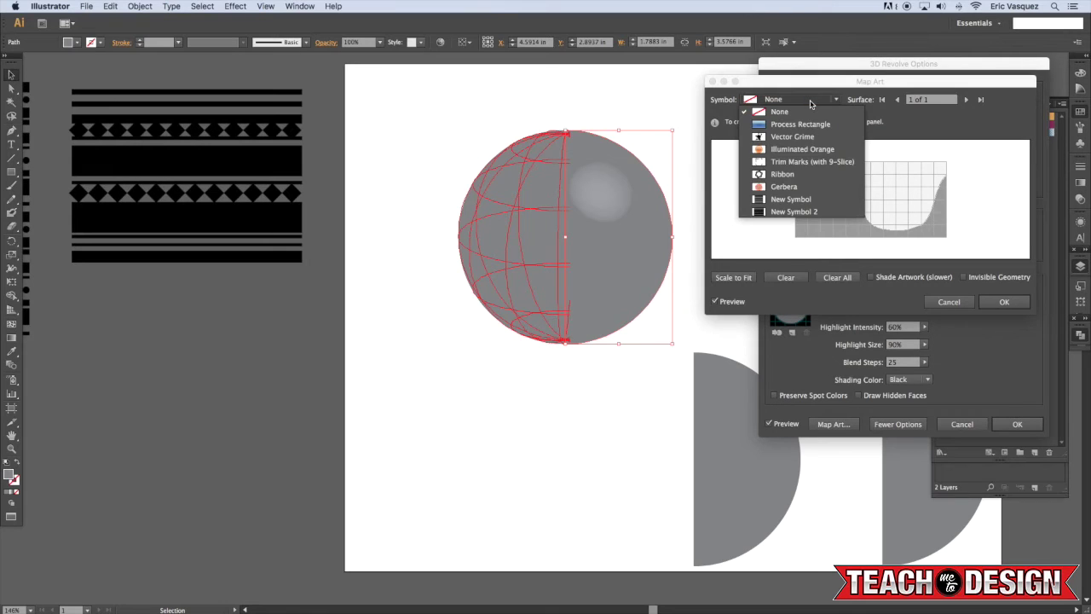
left_click(785, 203)
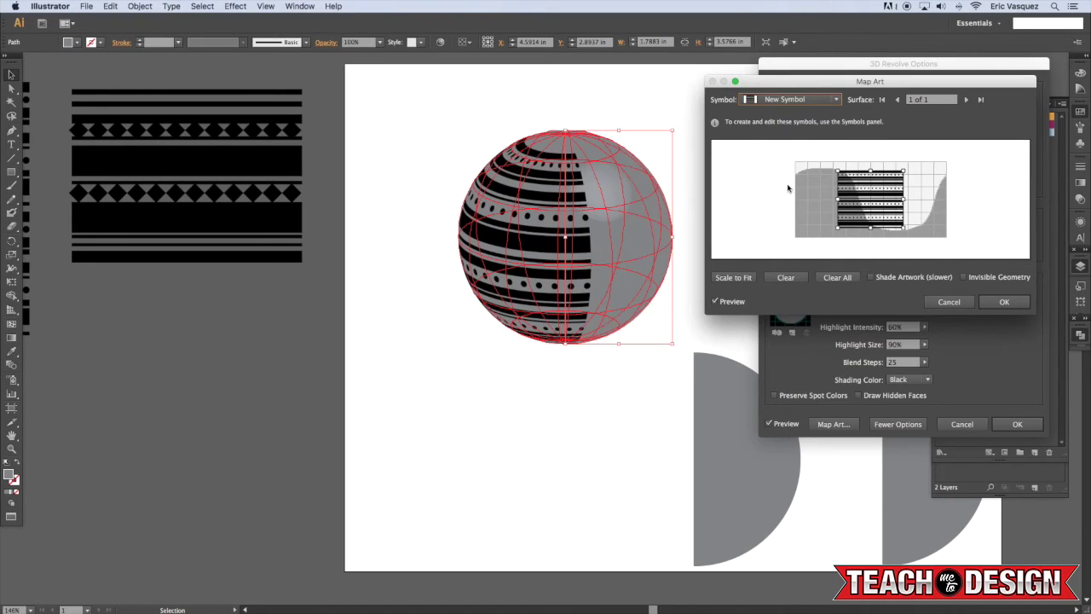
left_click(789, 99)
left_click(797, 217)
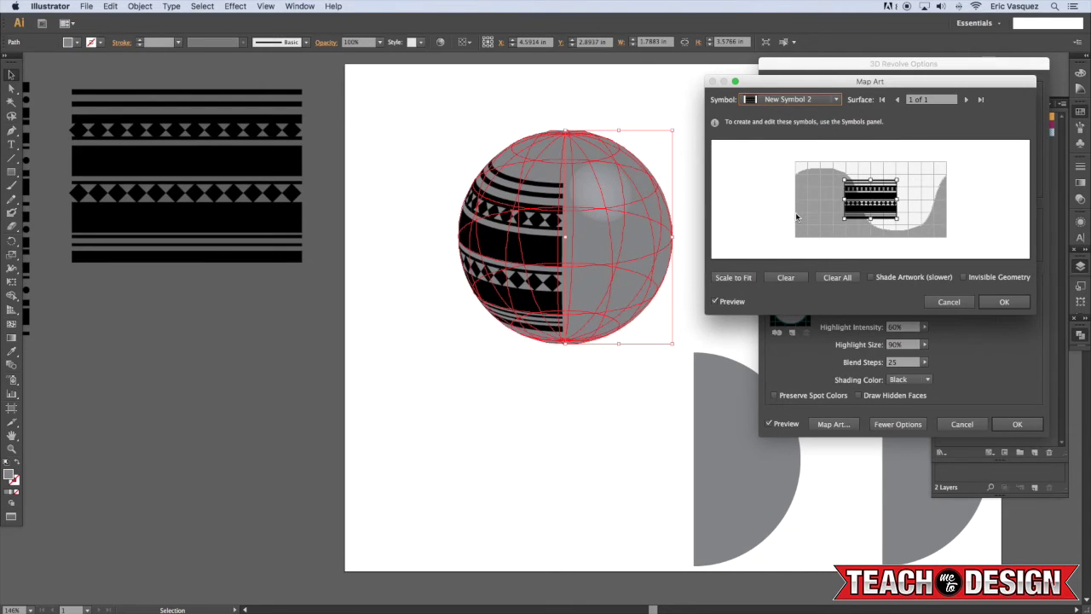
left_click_drag(776, 85, 773, 82)
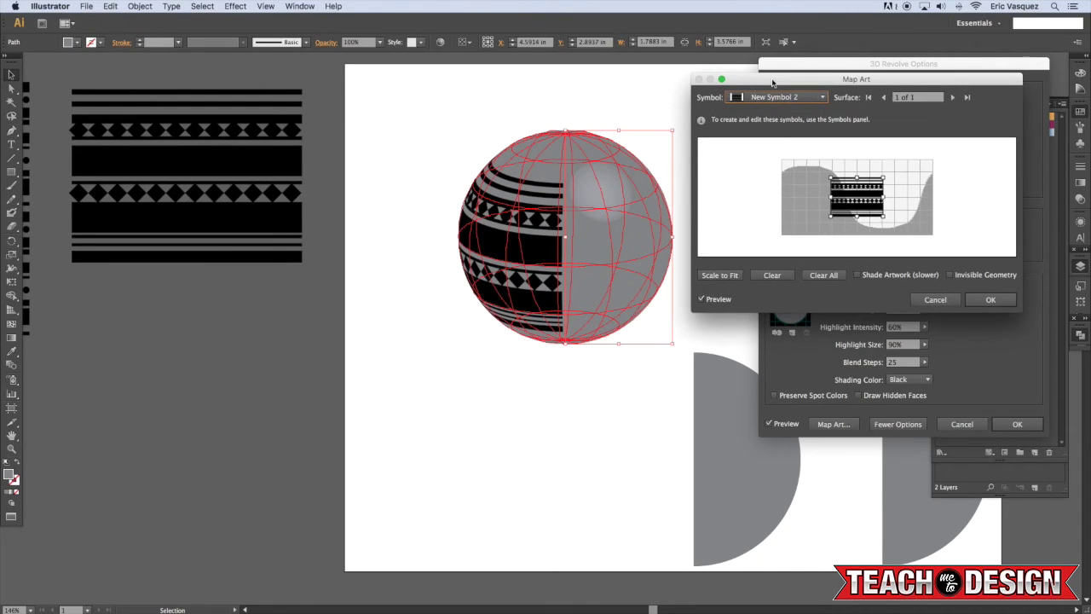
left_click(731, 275)
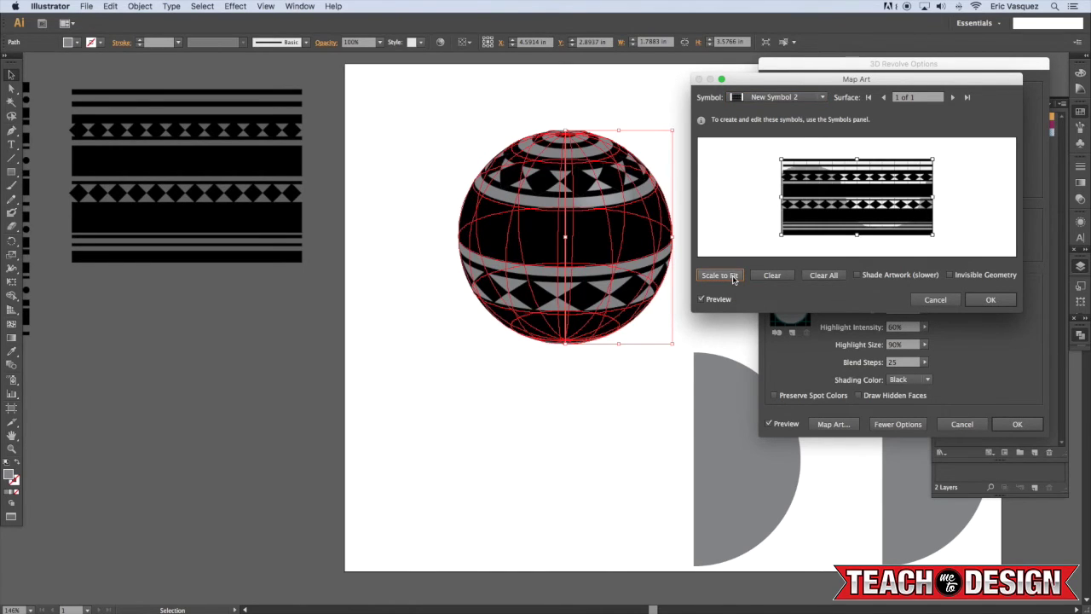
Step: Accept the mapped art, tilt the sphere to -34°, 0°, -50°, and apply the revolve
left_click(996, 300)
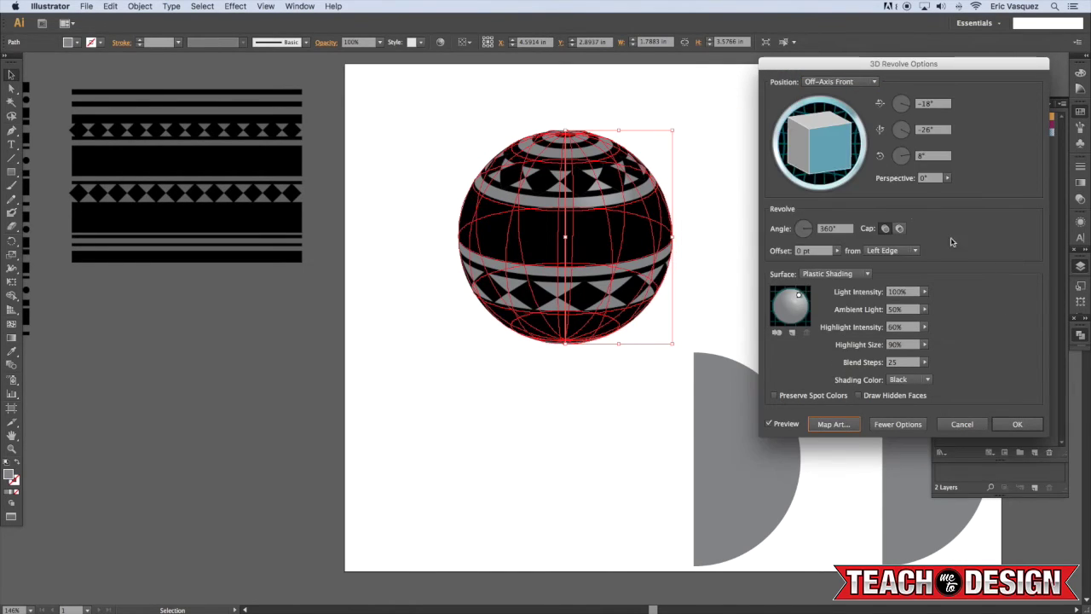
mouse_move(825, 162)
left_mouse_down()
mouse_move(820, 174)
mouse_move(836, 160)
mouse_move(833, 173)
mouse_move(827, 150)
left_mouse_up()
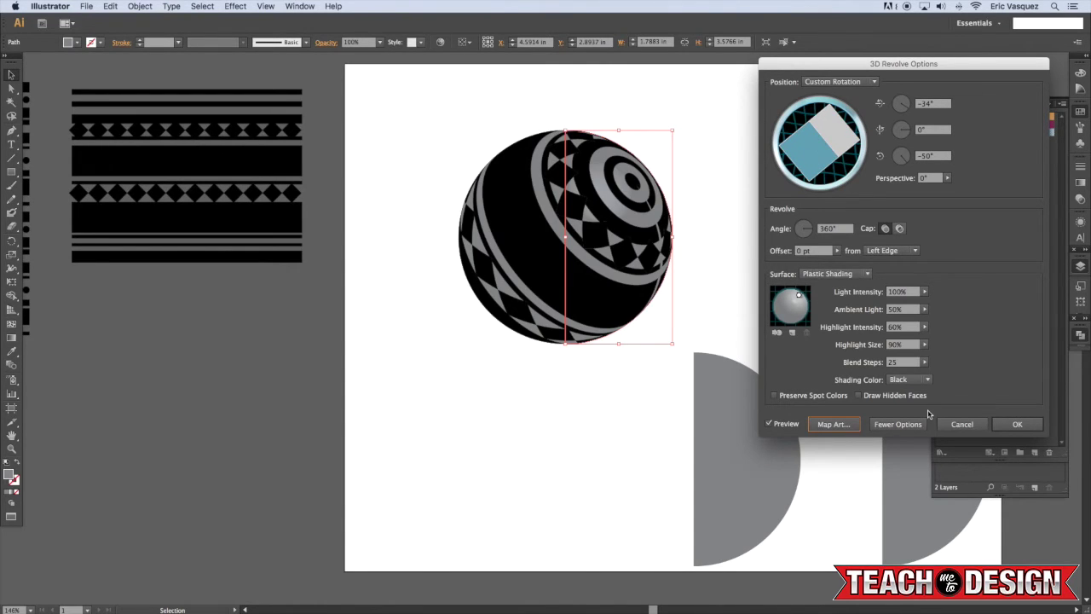
left_click(1019, 425)
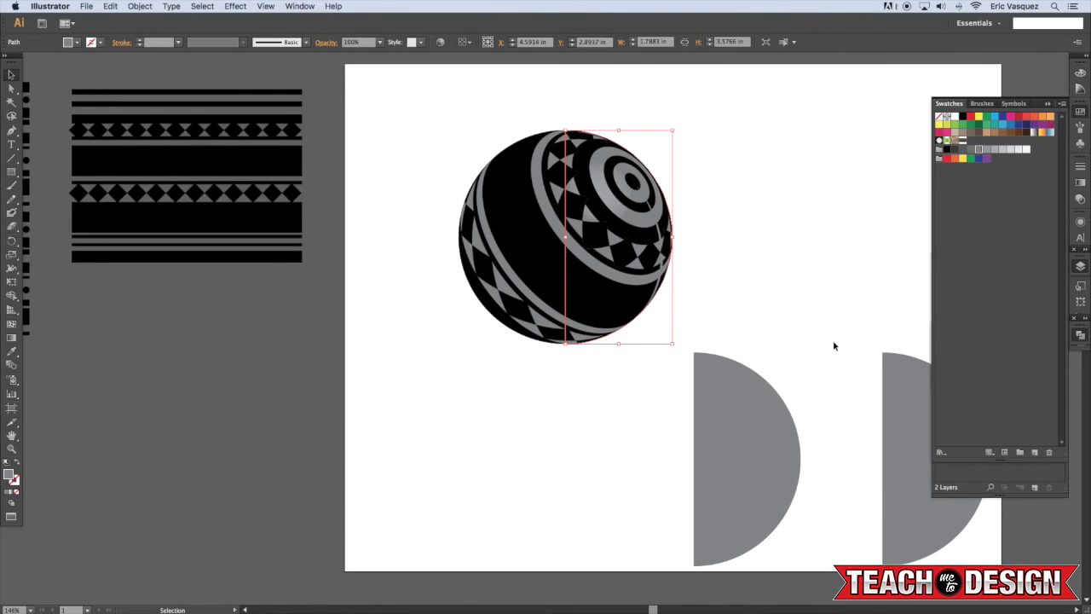
Step: Recolour the ball's stripes to a cyan shade and move the ball up and left
double_click(10, 475)
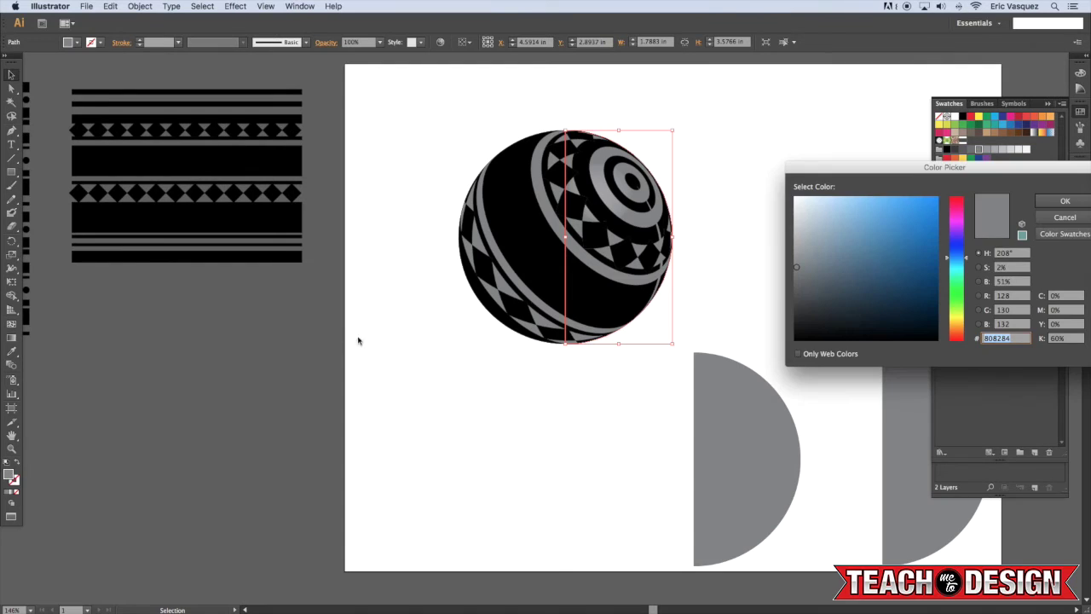
left_click(919, 215)
left_click(959, 267)
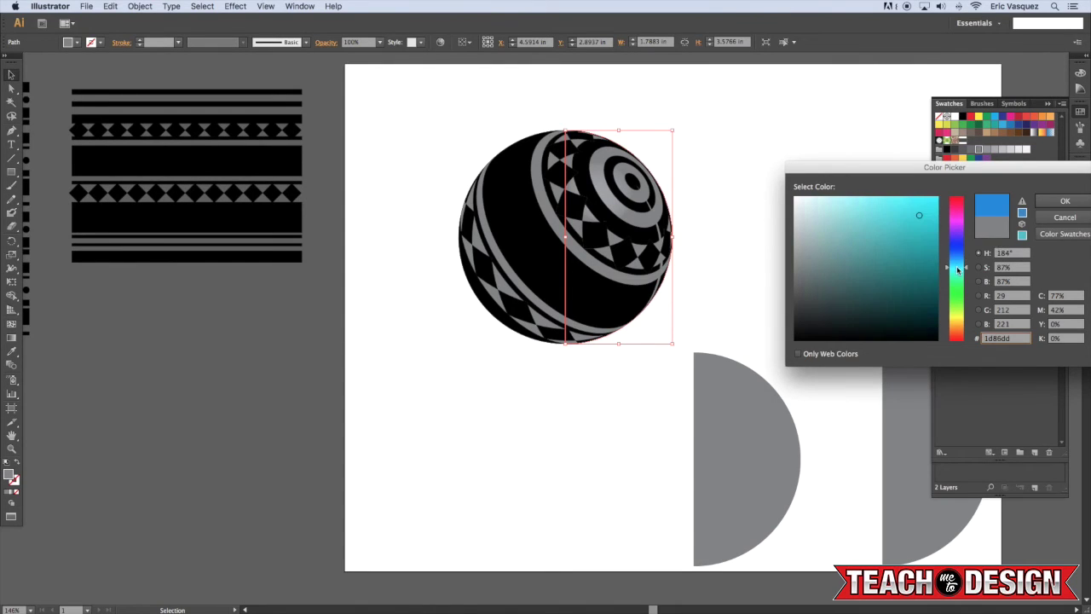
left_click(1054, 202)
left_click(712, 149)
left_click_drag(632, 237, 582, 184)
left_click(697, 220)
Step: Change the stripe fill colour to magenta in the Color Picker
left_click(533, 225)
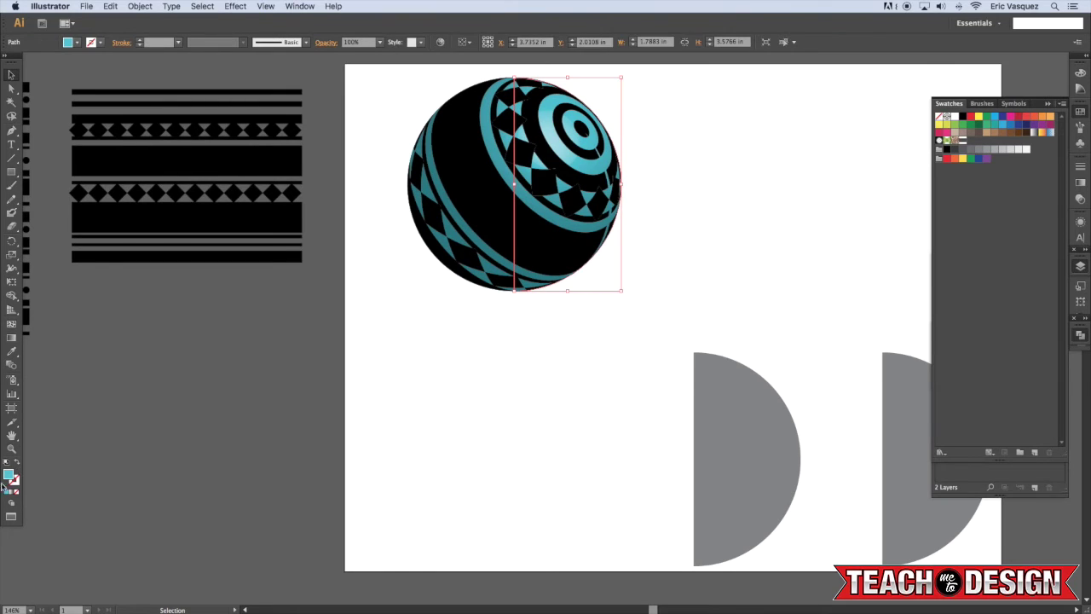
double_click(8, 475)
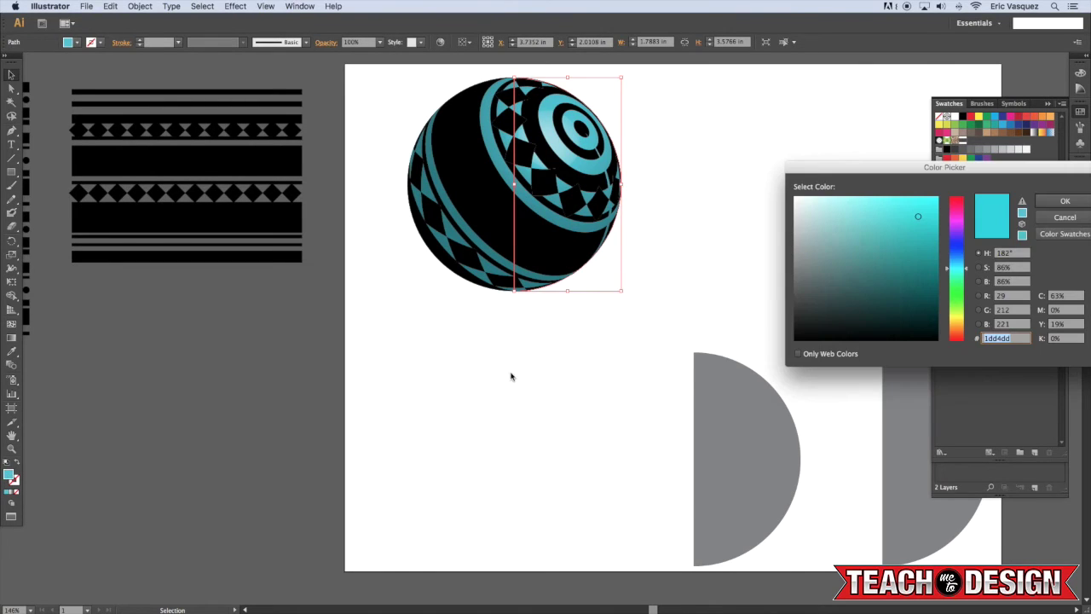
left_click(957, 222)
left_click(1065, 202)
Step: Reposition the ball slightly, bring the half-circles into view, and select the lower-left one
left_click(696, 199)
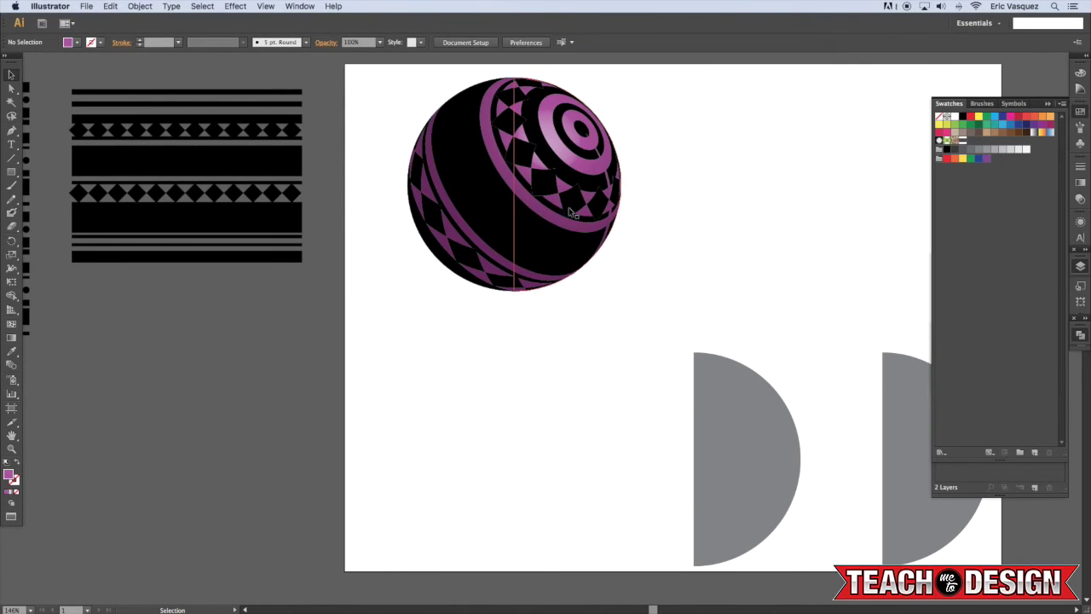
left_click_drag(568, 212, 645, 236)
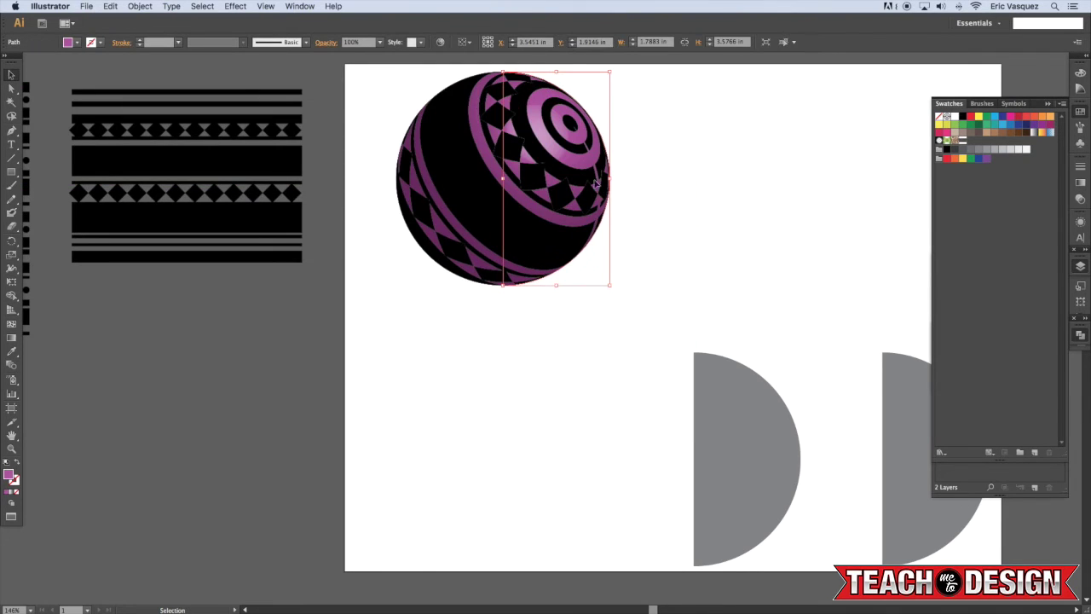
left_click(588, 249)
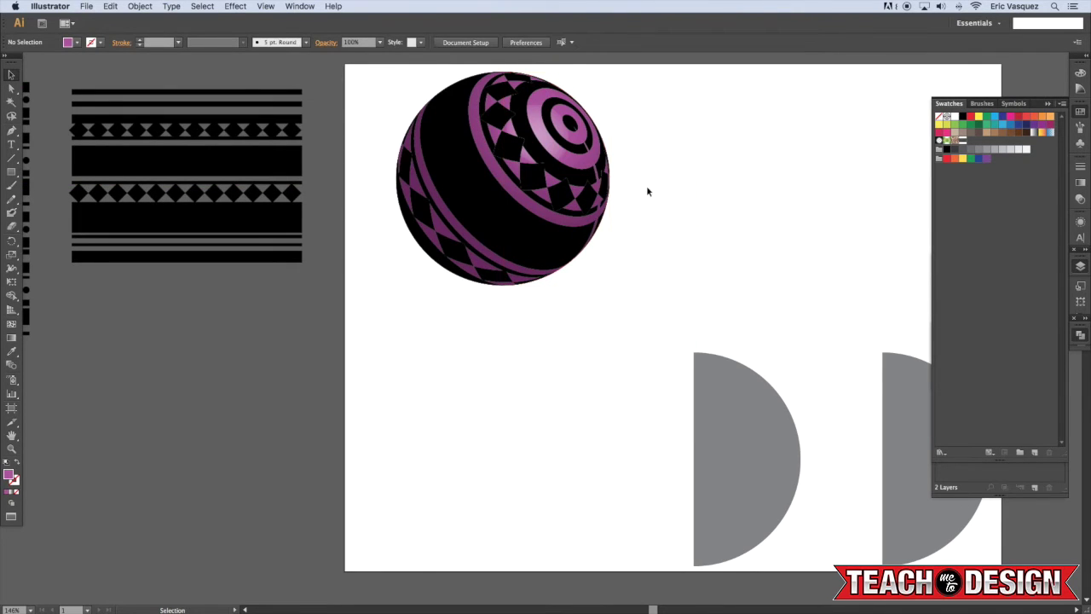
left_click_drag(662, 173, 575, 199)
left_click(684, 497)
Step: Copy the half-circle beside the ball and preview it as a 3D Revolve sphere
left_click_drag(684, 497, 652, 219)
left_click(244, 6)
mouse_move(281, 77)
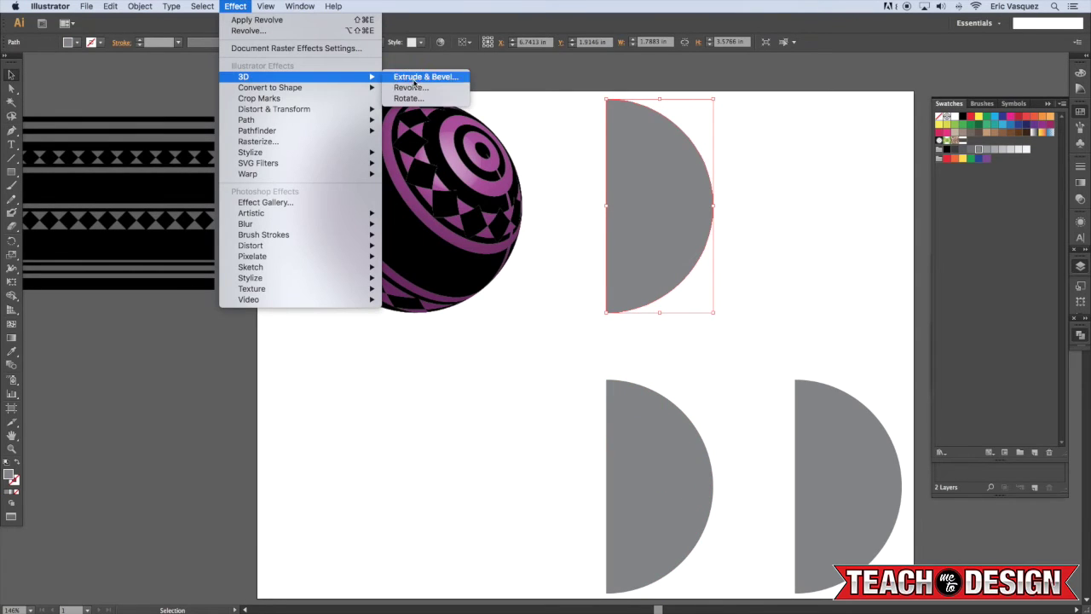
left_click(405, 87)
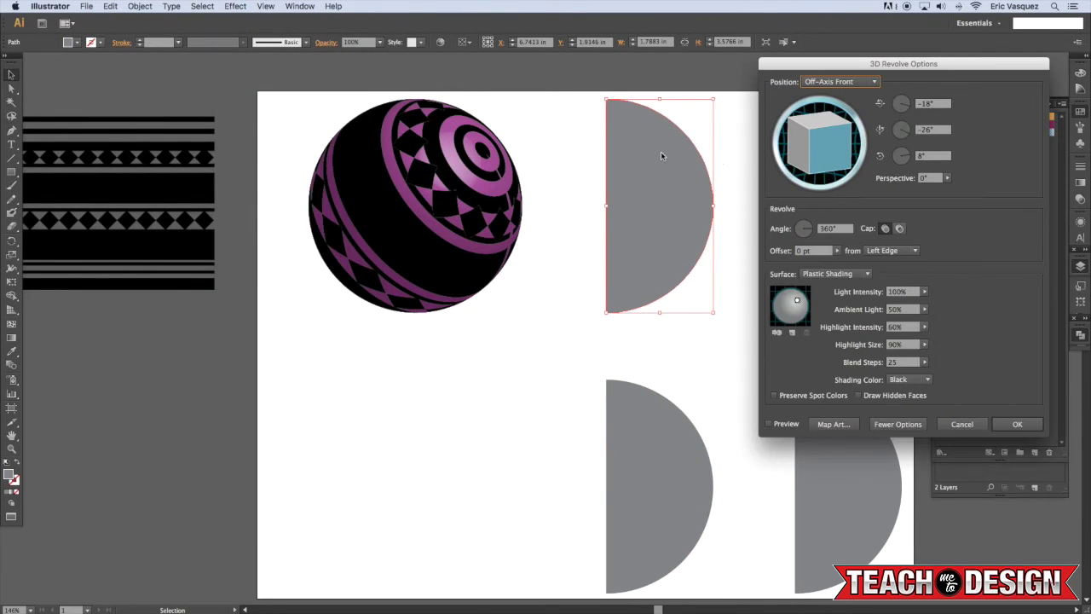
left_click(772, 424)
Step: Map New Symbol 2 onto the new sphere, scaled to fit
left_click(832, 423)
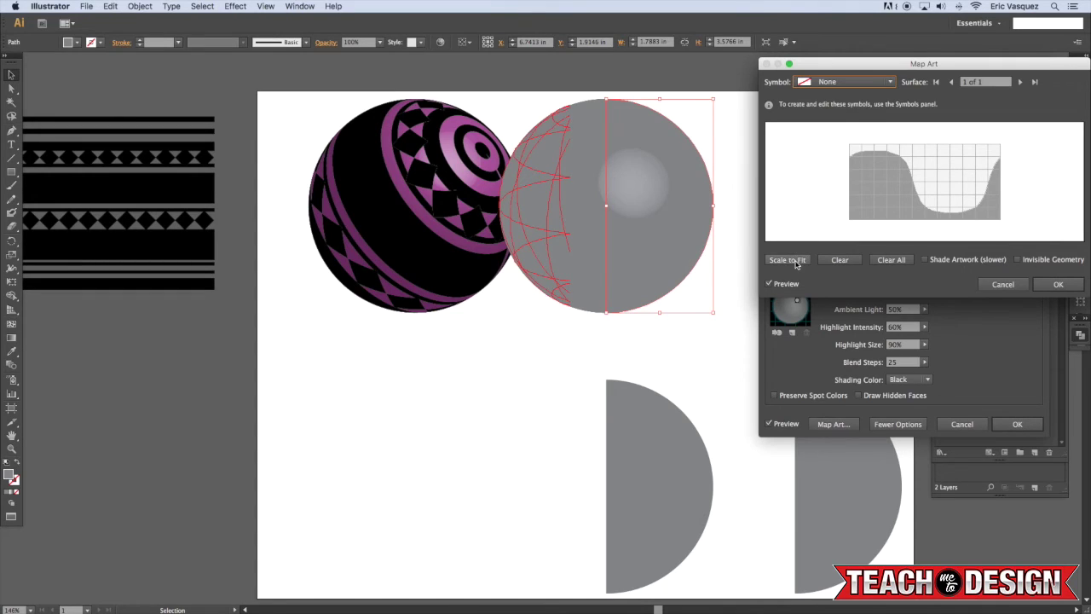
left_click(820, 81)
left_click(826, 196)
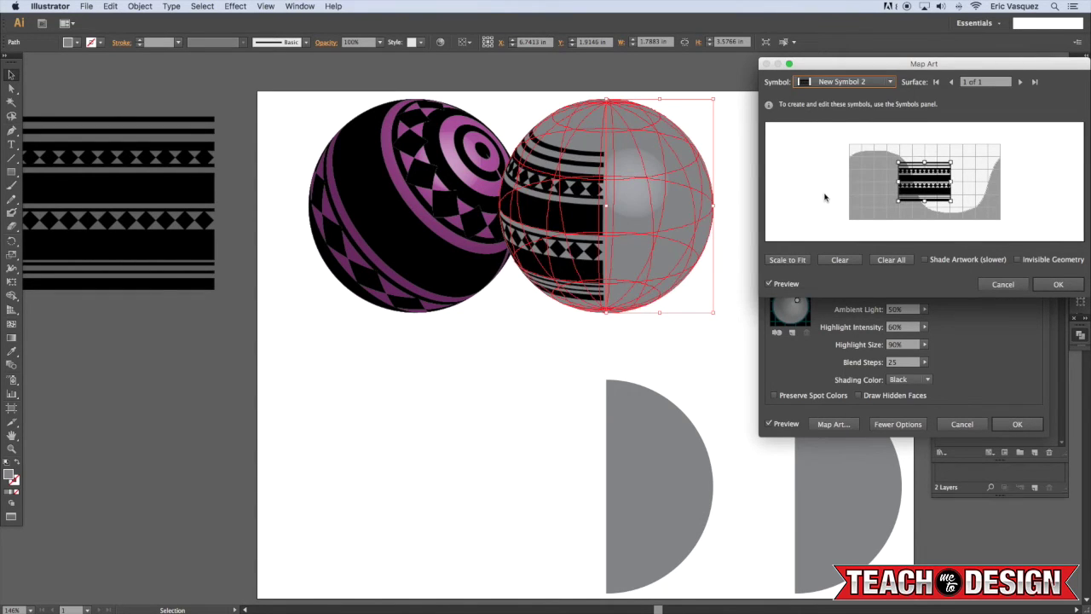
left_click(787, 259)
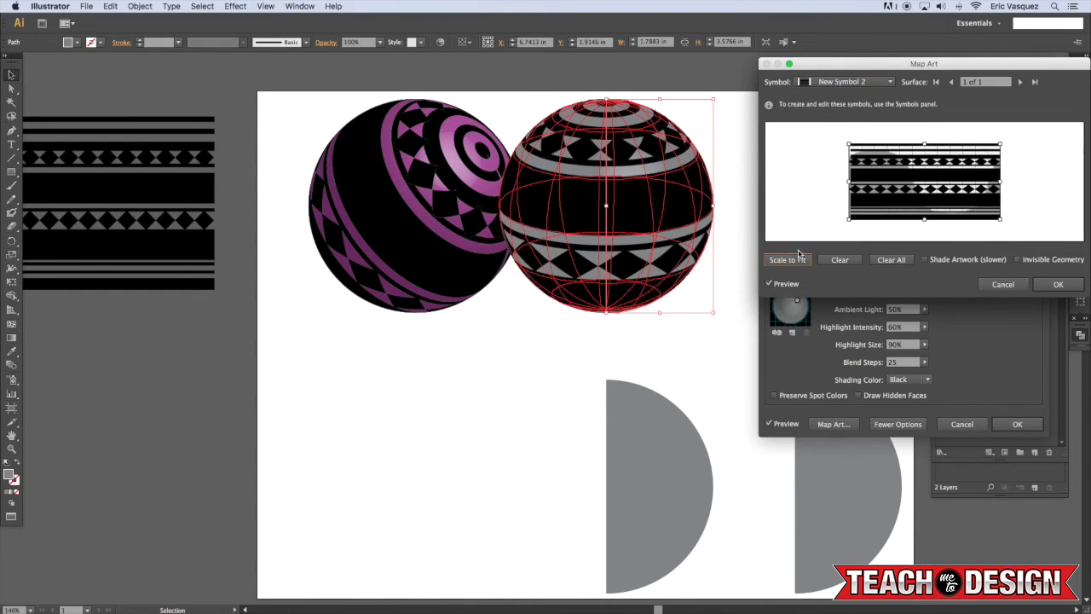
left_click(1055, 288)
Step: Tilt the second sphere to about 15°, -10°, -70° so its bands run diagonally, and apply the revolve
left_click_drag(847, 155, 828, 135)
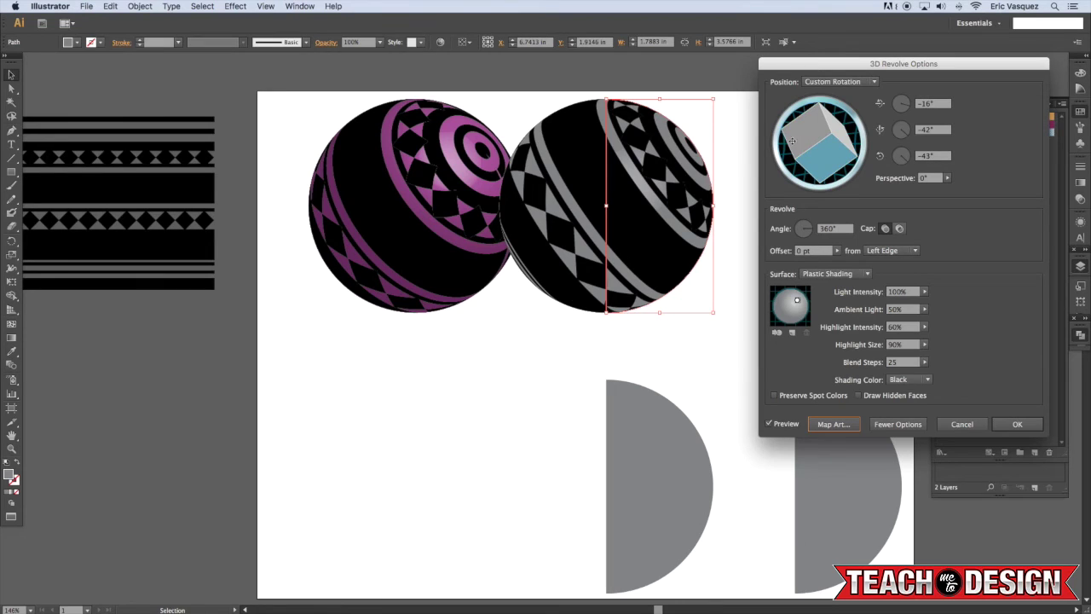
left_click_drag(792, 141, 827, 143)
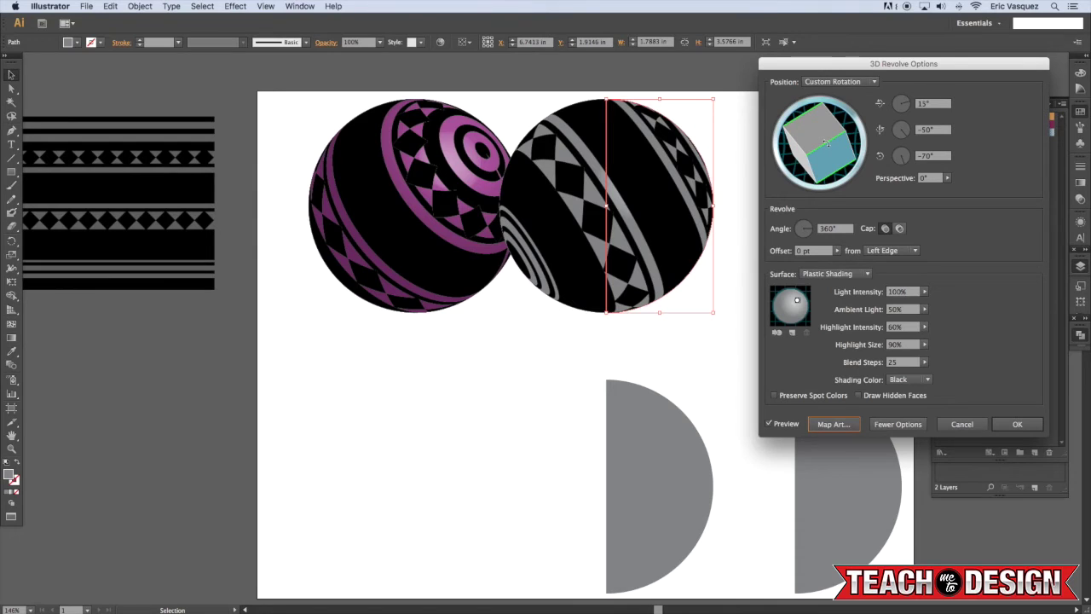
left_click(1016, 424)
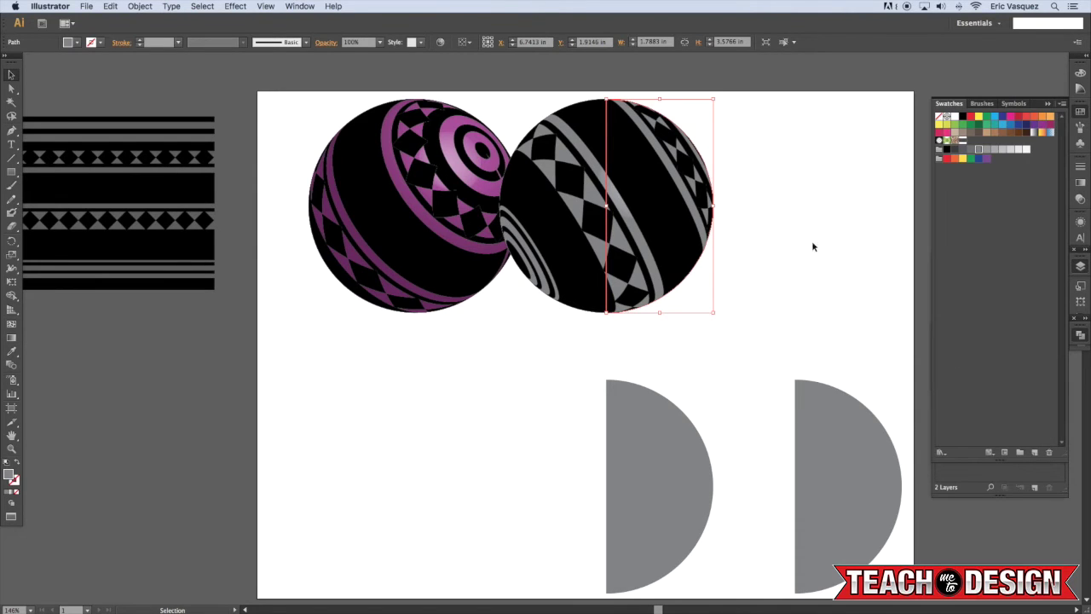
Step: Make the second sphere's stripes pink and shrink both patterned spheres
left_click(943, 132)
left_click(833, 151)
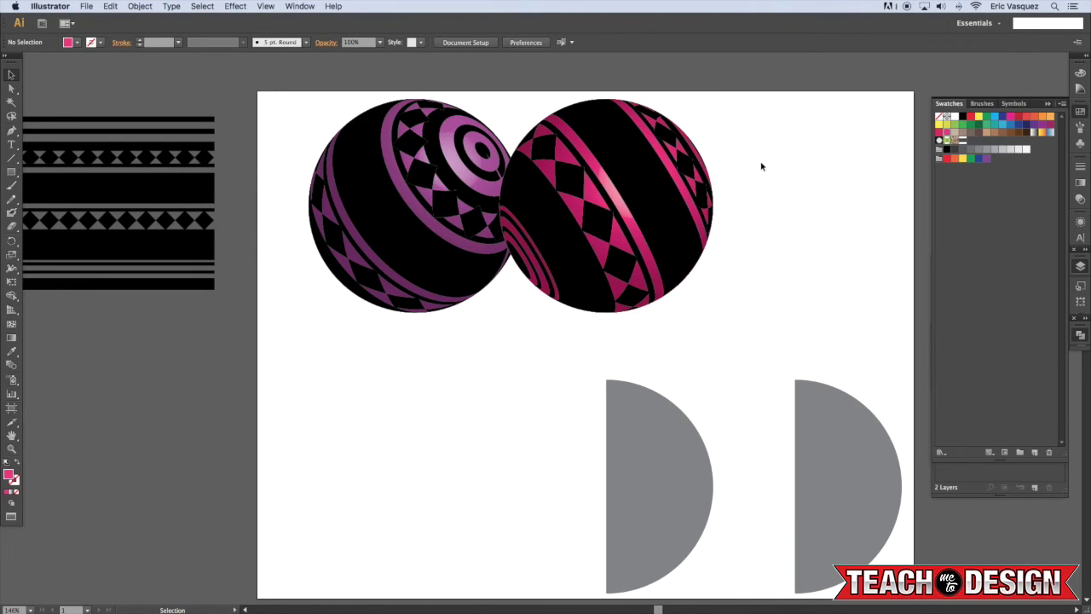
left_click(684, 194)
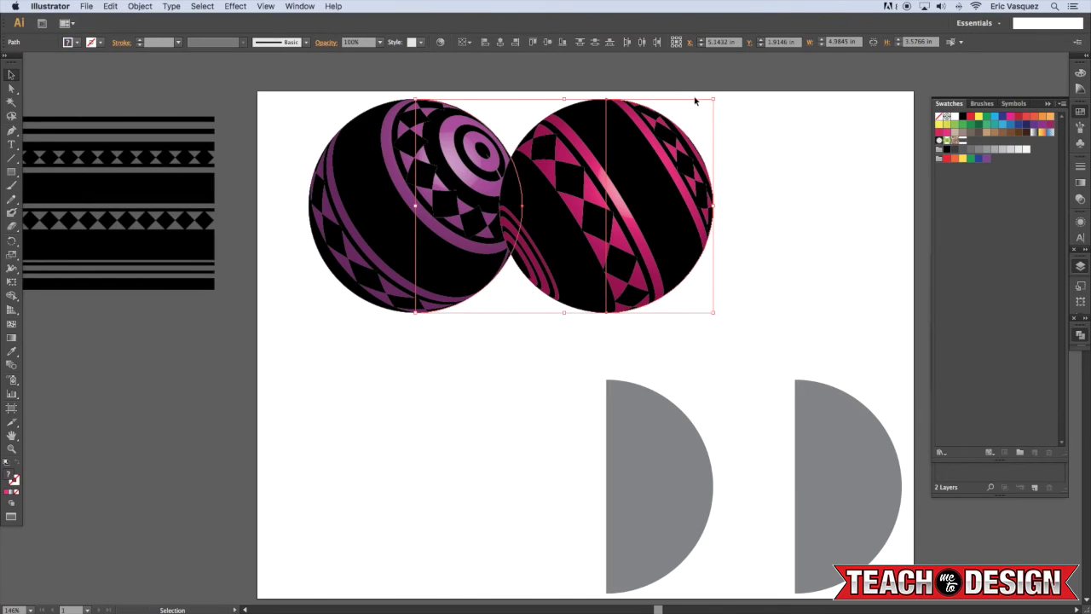
left_click_drag(713, 99, 573, 183)
left_click(701, 187)
Step: Move the pink sphere below the purple one and duplicate a half-circle upward
left_click_drag(504, 178, 385, 342)
left_click(506, 270)
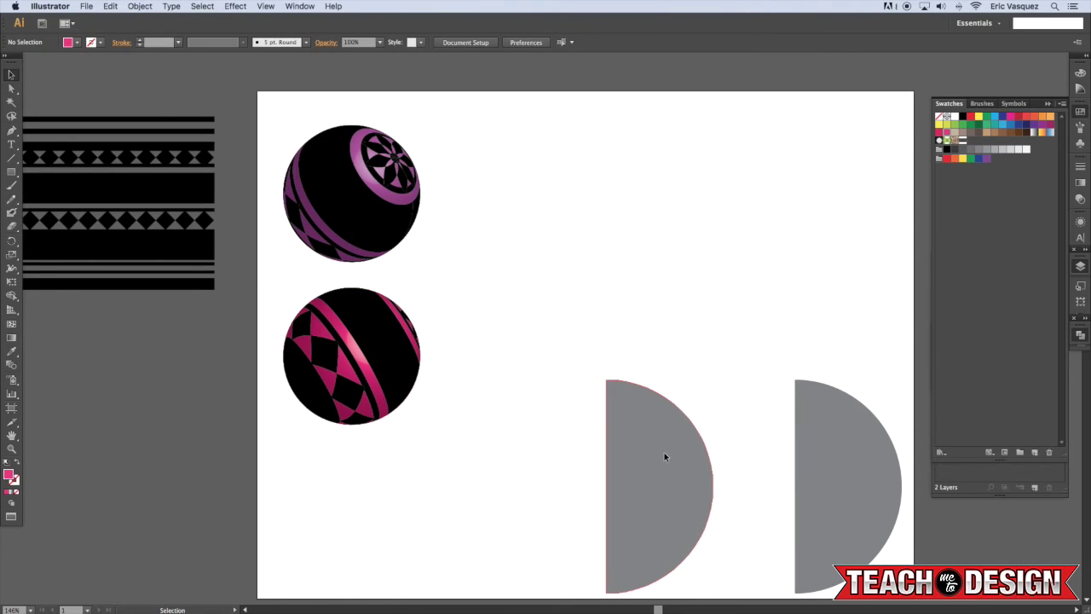
left_click_drag(664, 456, 664, 196)
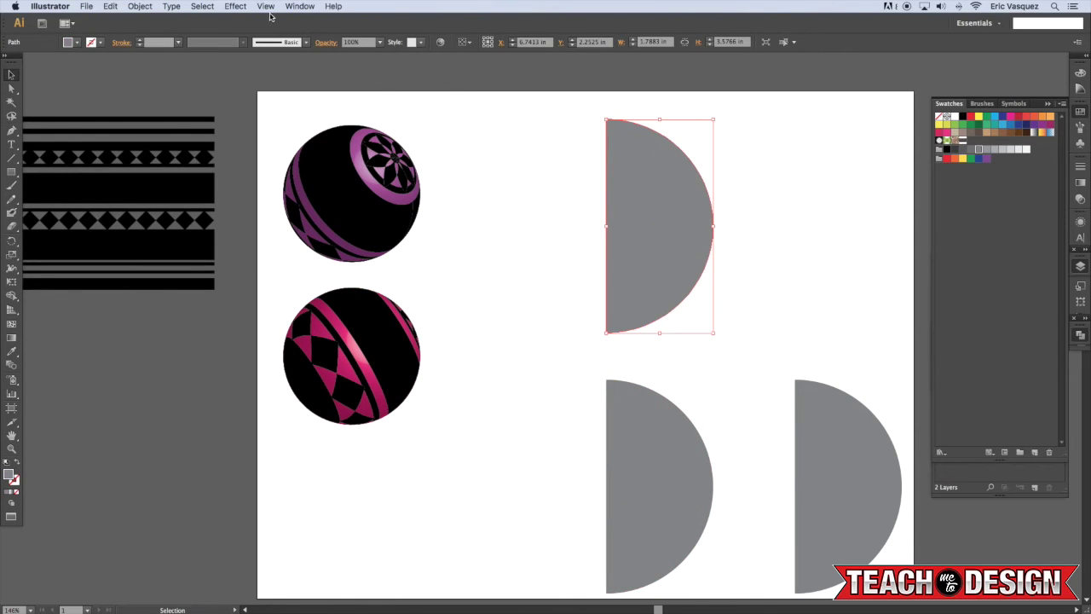
left_click(243, 6)
Step: Apply Effect > 3D > Revolve to the copied half-circle with live preview on
mouse_move(279, 76)
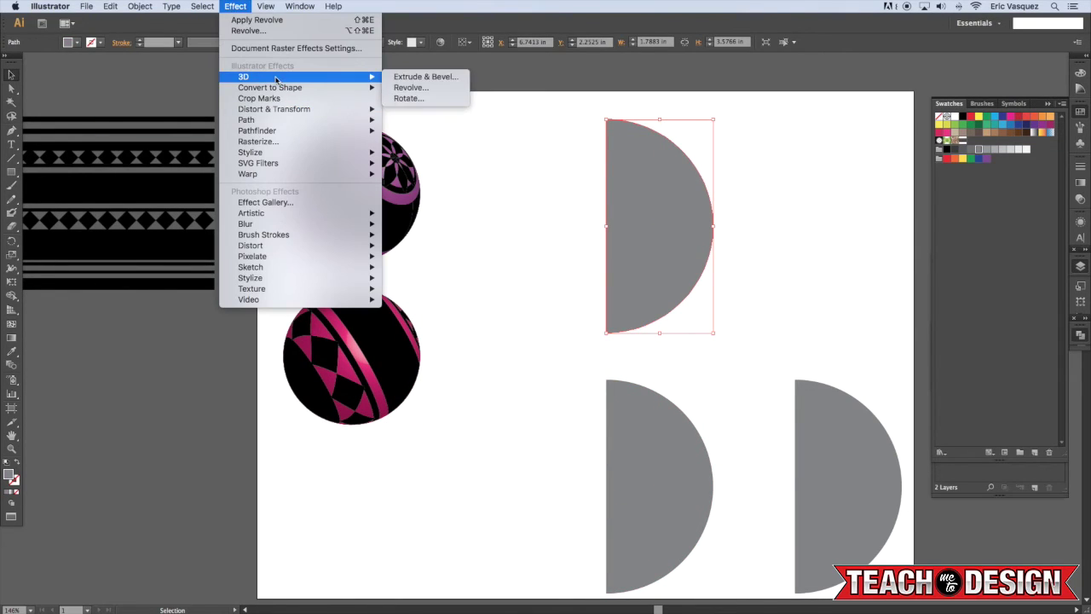
left_click(417, 87)
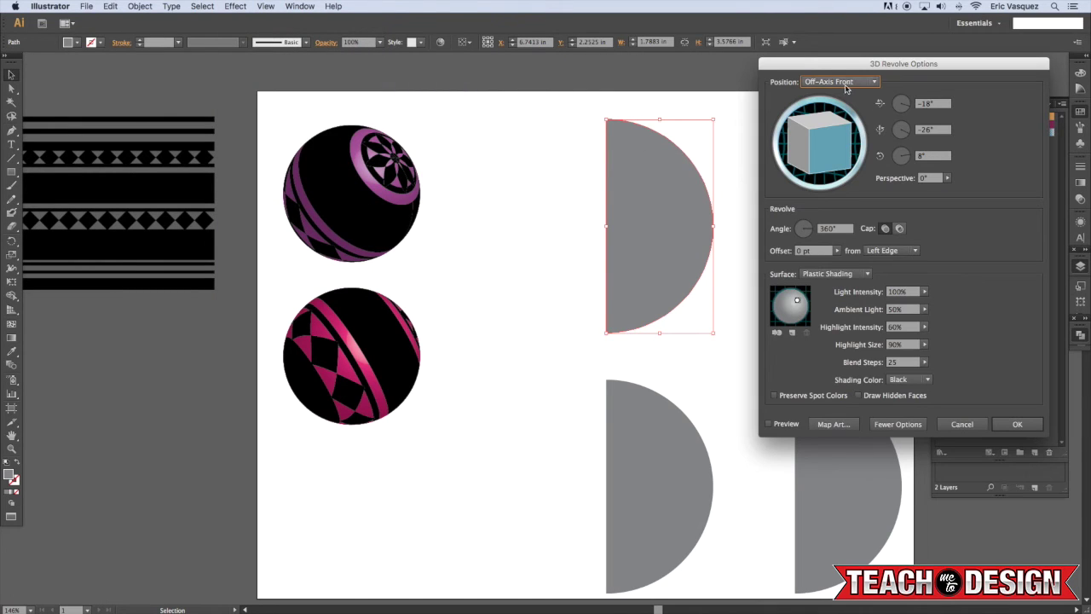
left_click(962, 424)
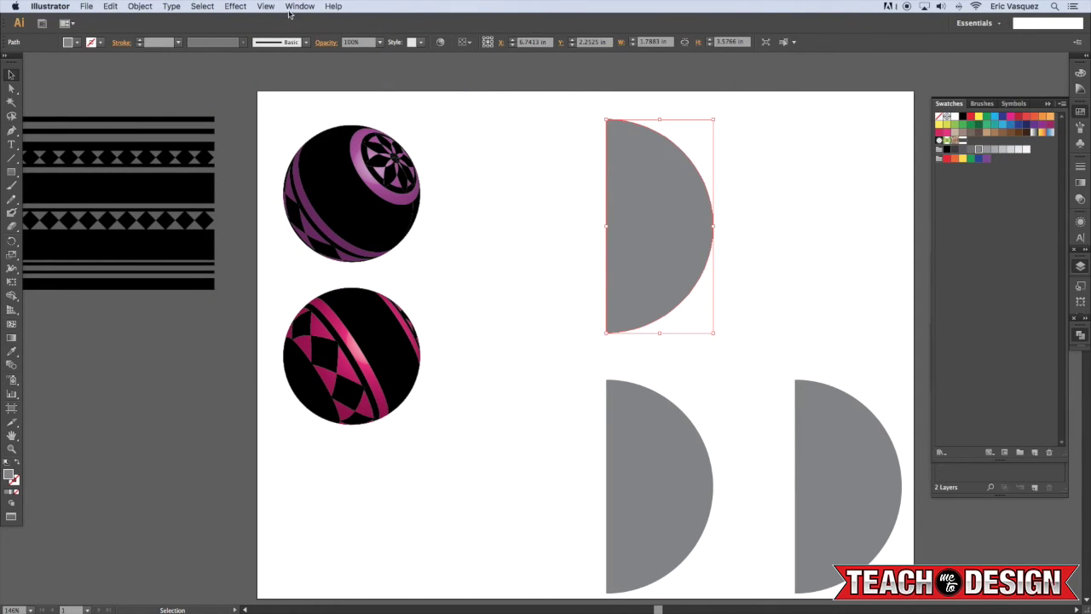
left_click(265, 6)
mouse_move(236, 5)
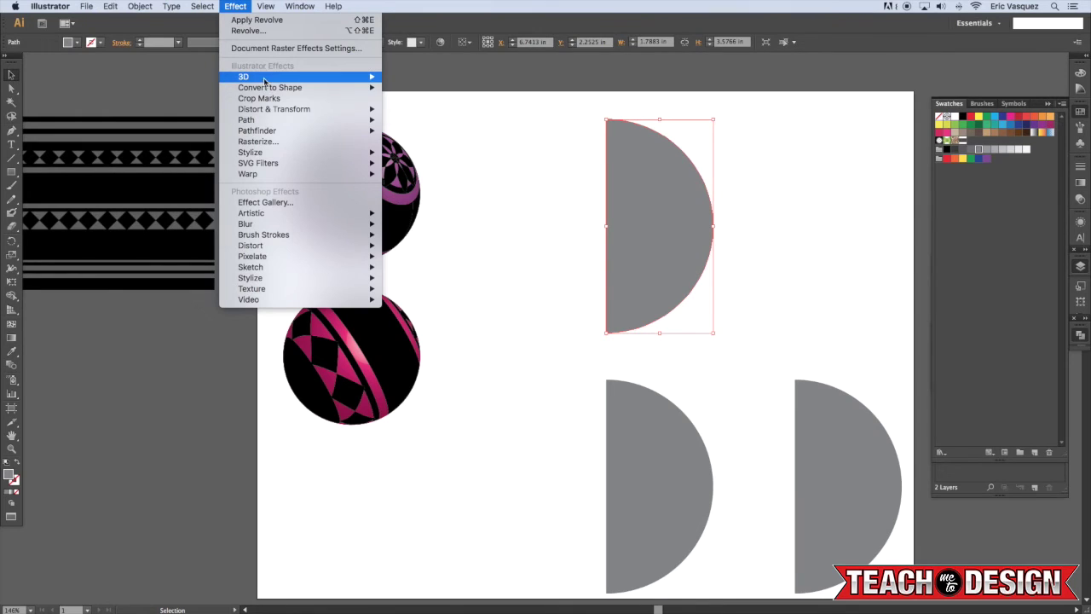
mouse_move(288, 76)
left_click(417, 87)
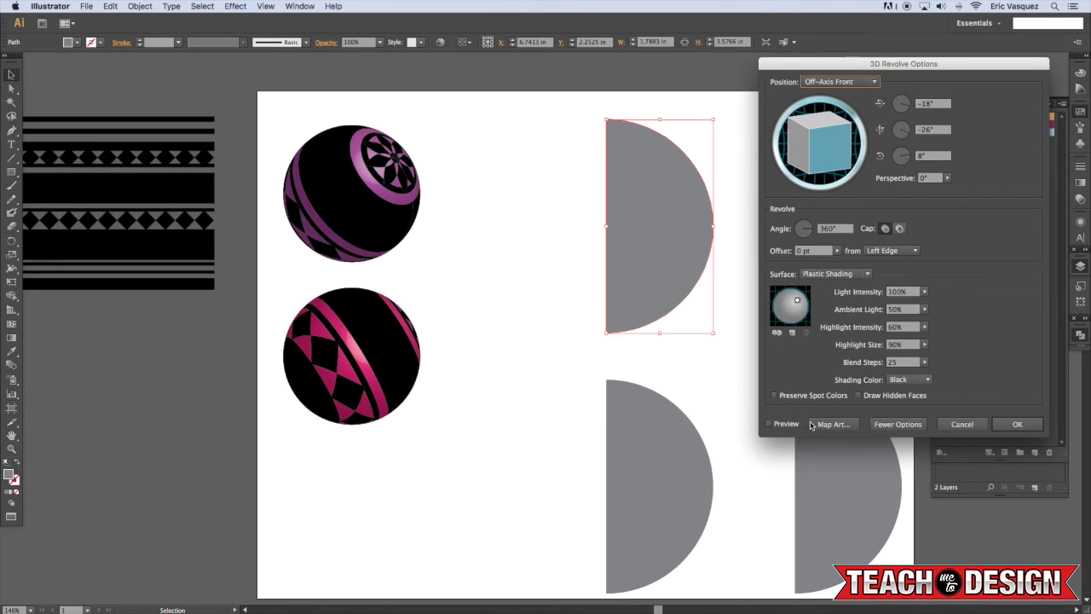
left_click(770, 424)
Step: Map the striped New Symbol scaled to fit, and tilt the sphere to 40°, -40°, -5°
left_click(831, 423)
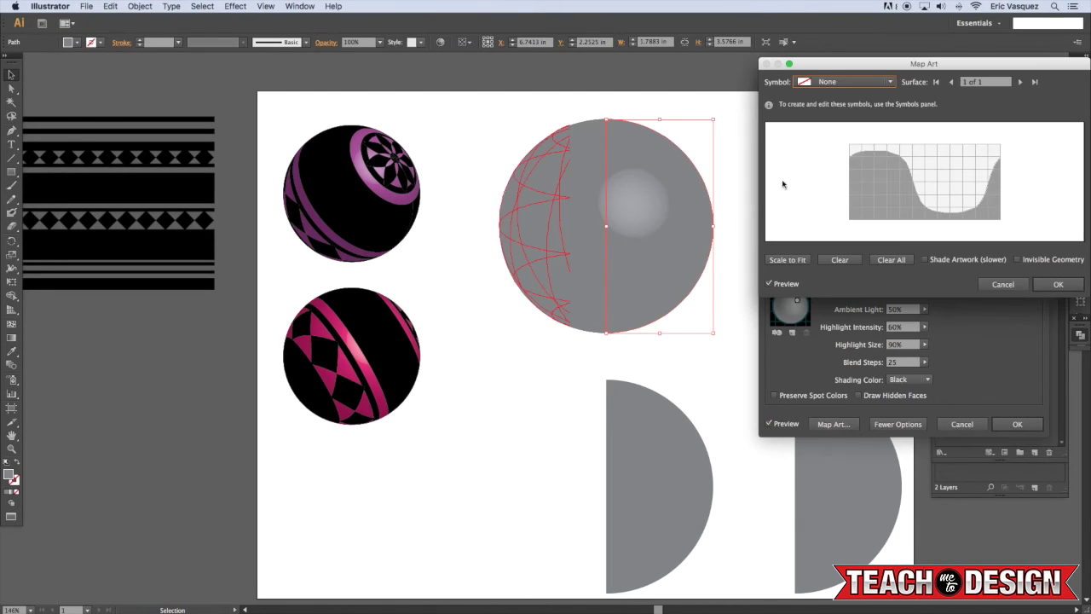
left_click(844, 82)
left_click(843, 183)
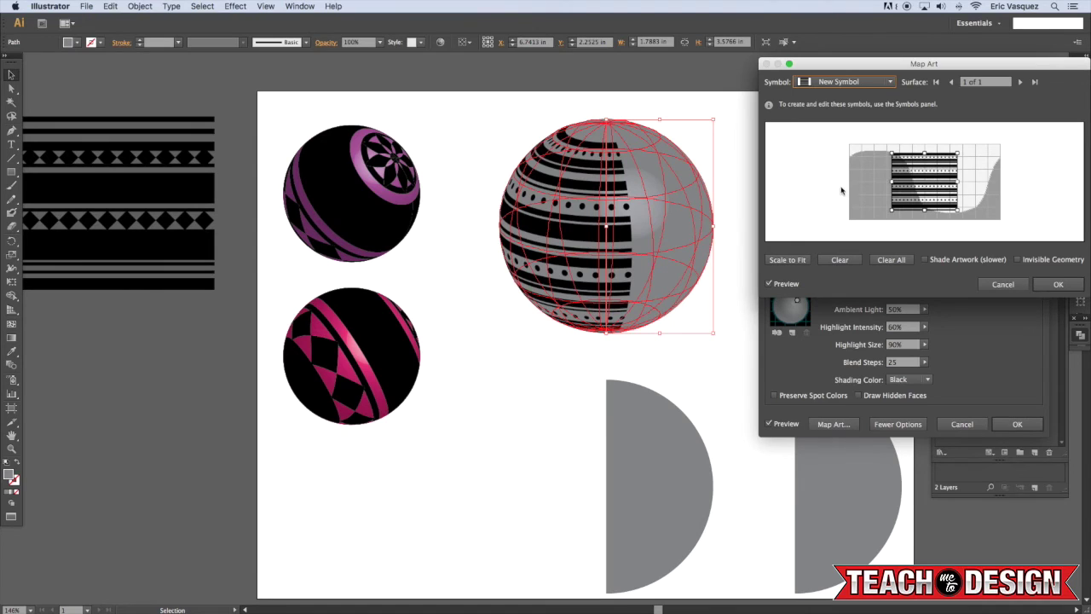
left_click(787, 259)
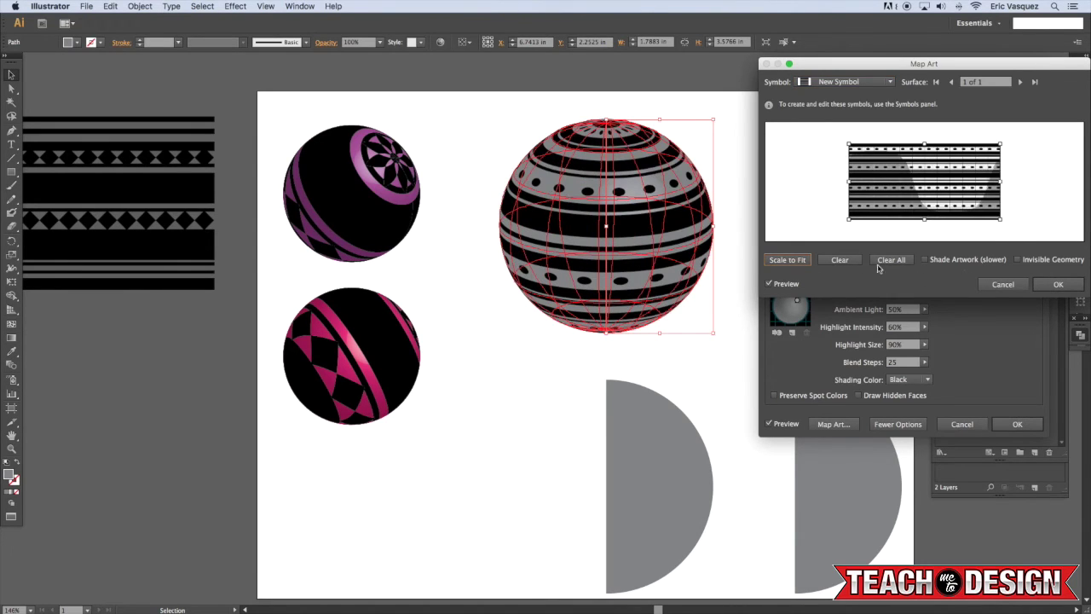
left_click(1057, 284)
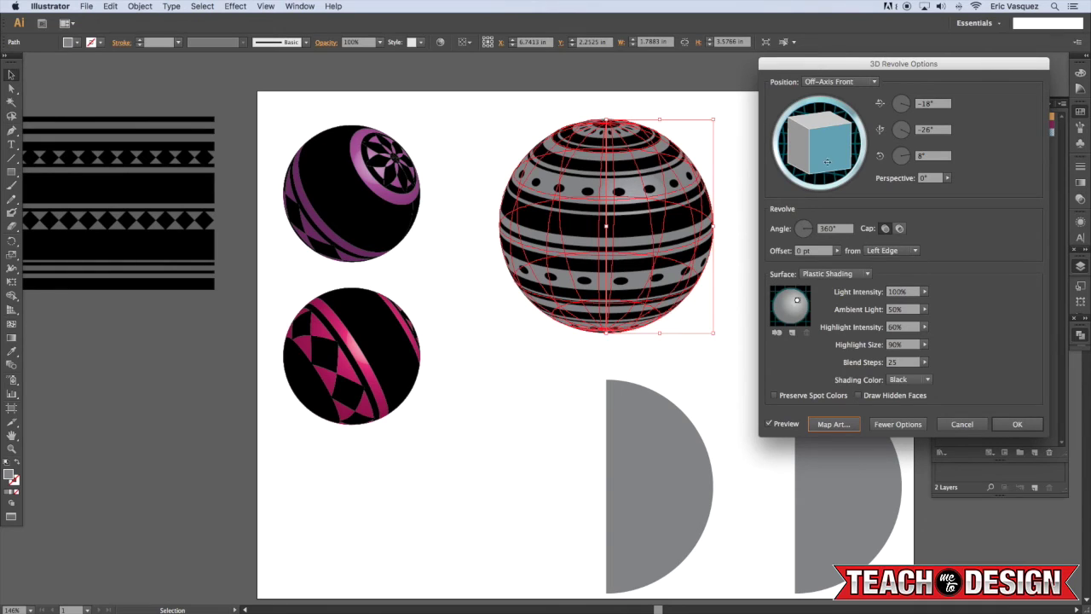
left_click_drag(827, 161, 820, 133)
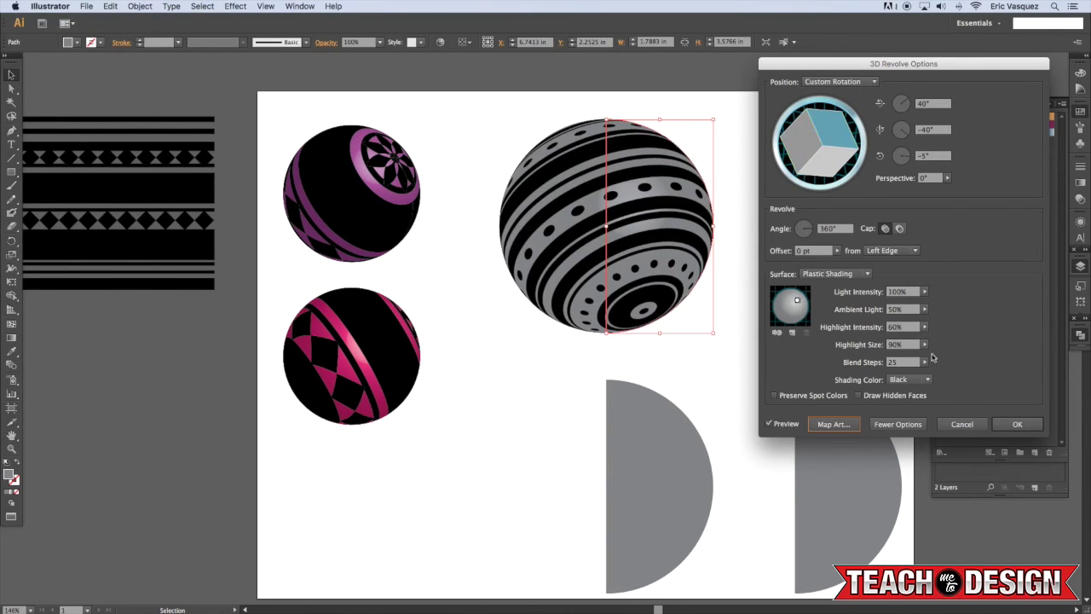
left_click(1014, 425)
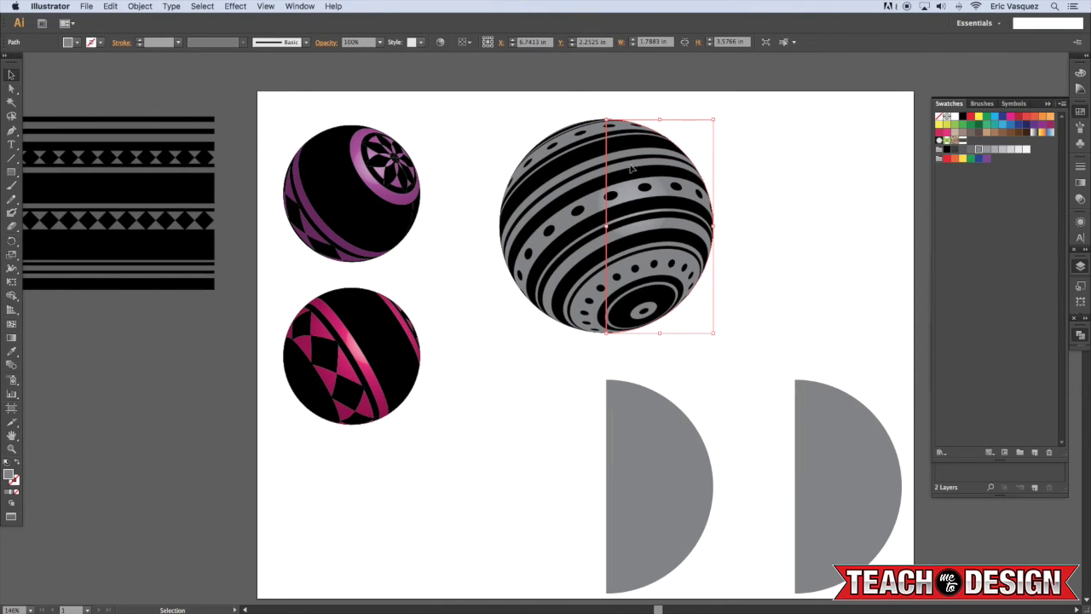
Step: Fill the striped sphere yellow, move it up-left, and shrink it
left_click(977, 117)
left_click_drag(693, 193, 640, 179)
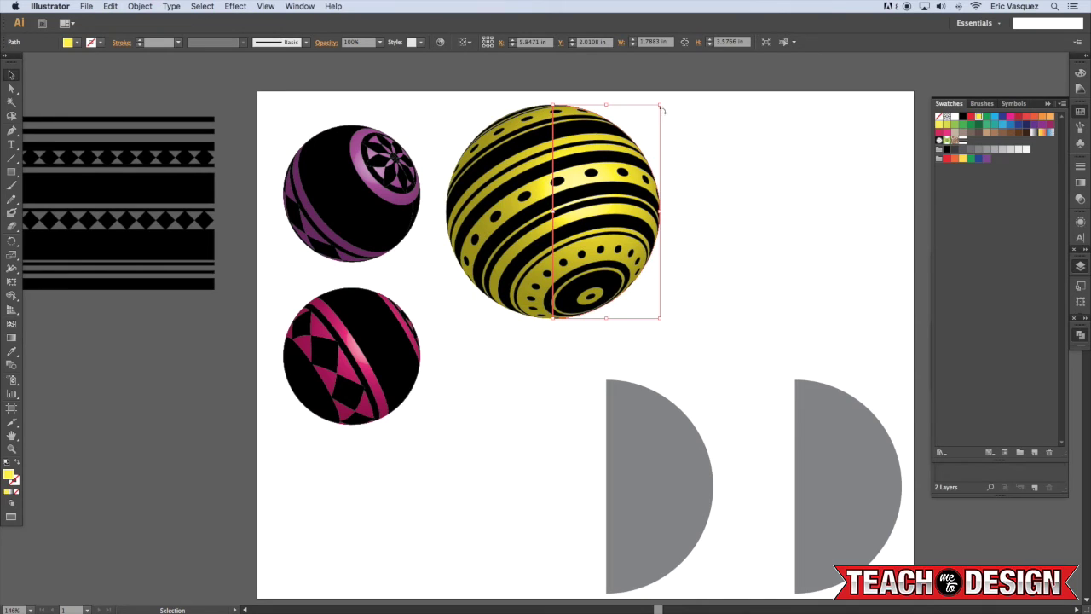
left_click_drag(663, 110, 654, 230)
left_click(685, 219)
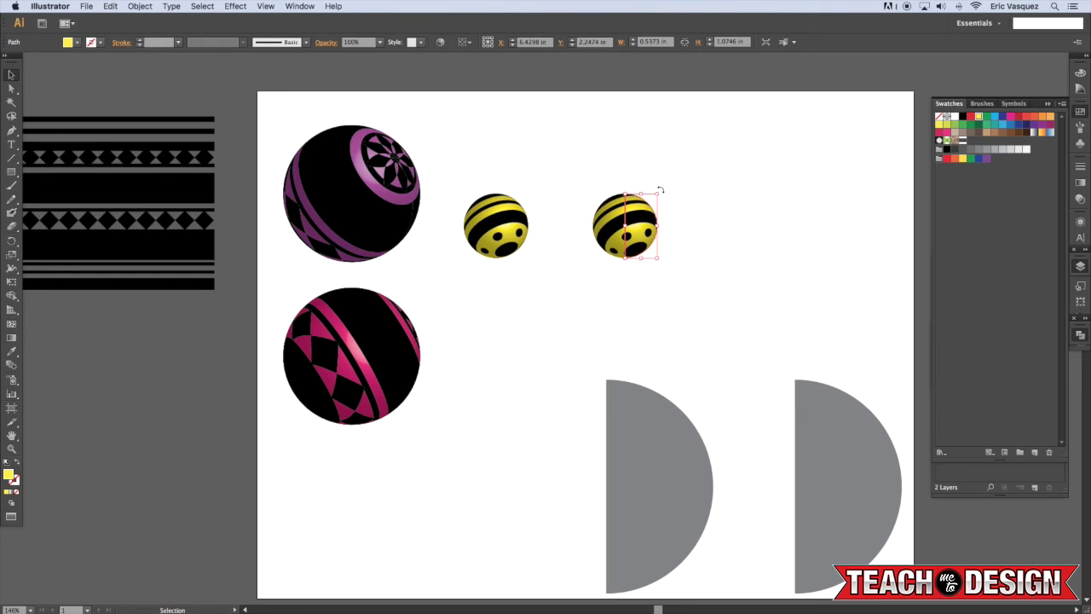
Step: Add a second small yellow copy to the right, undoing the accidental distortion
left_click_drag(660, 189, 739, 175)
left_click(751, 182)
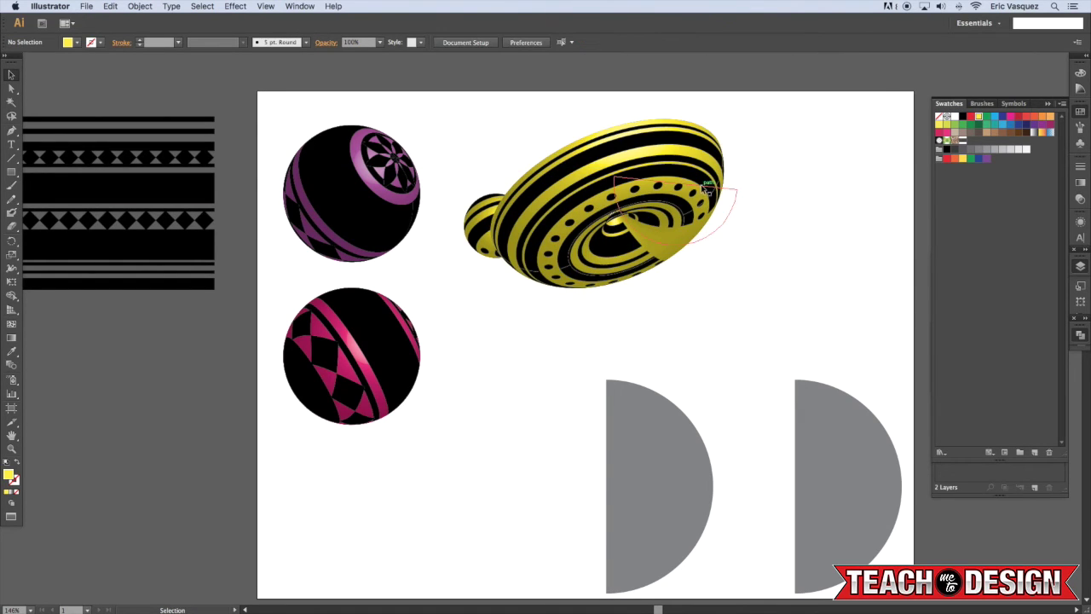
key("ctrl+z")
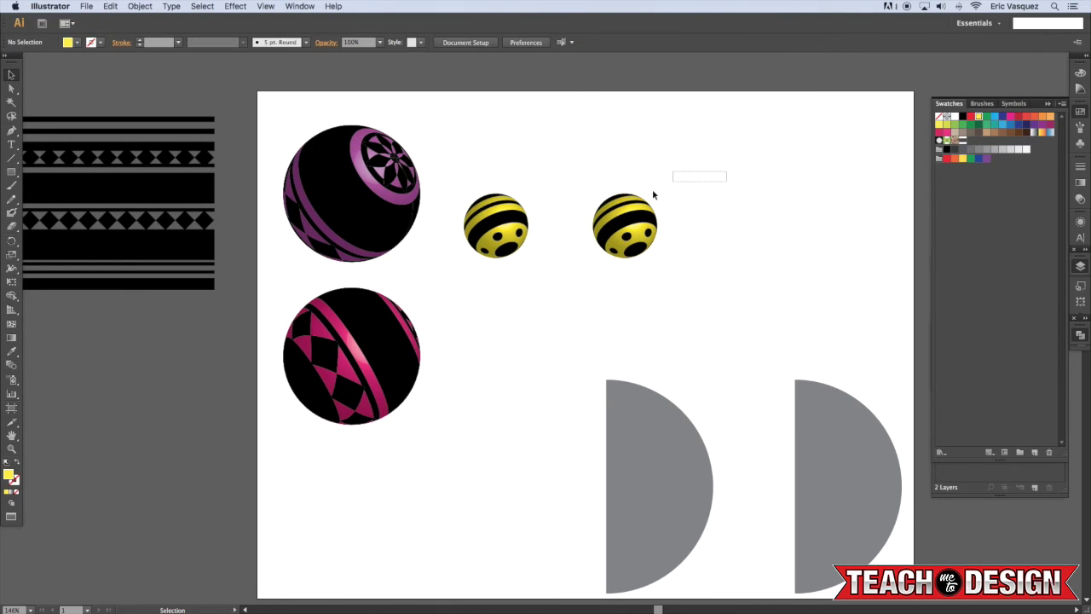
left_click_drag(653, 195, 652, 198)
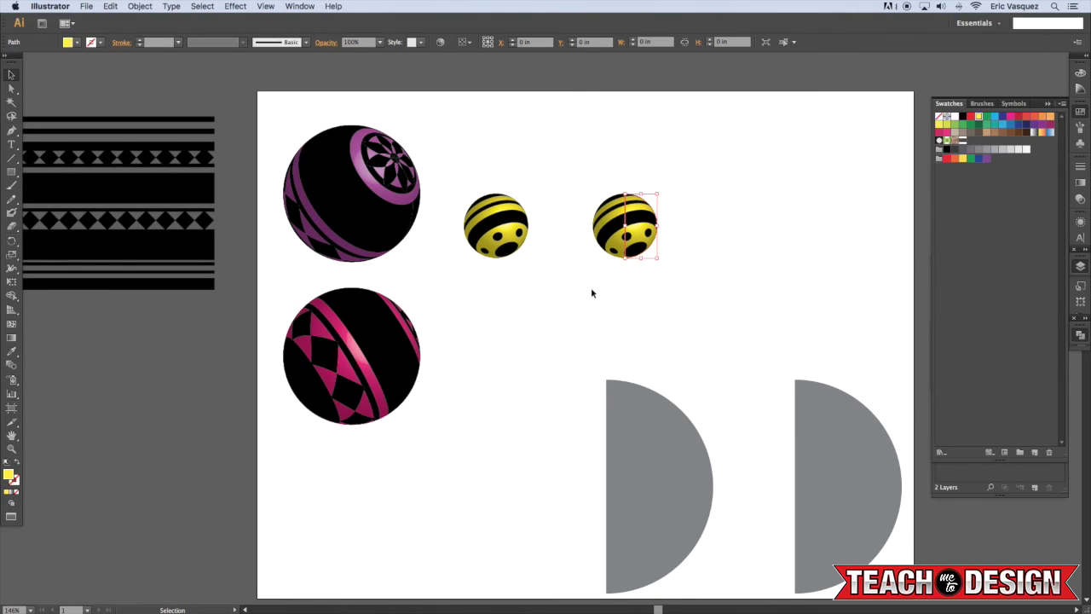
Step: Expand the yellow sphere's 3D appearance and enlarge the right yellow sphere
left_click(142, 6)
left_click(179, 131)
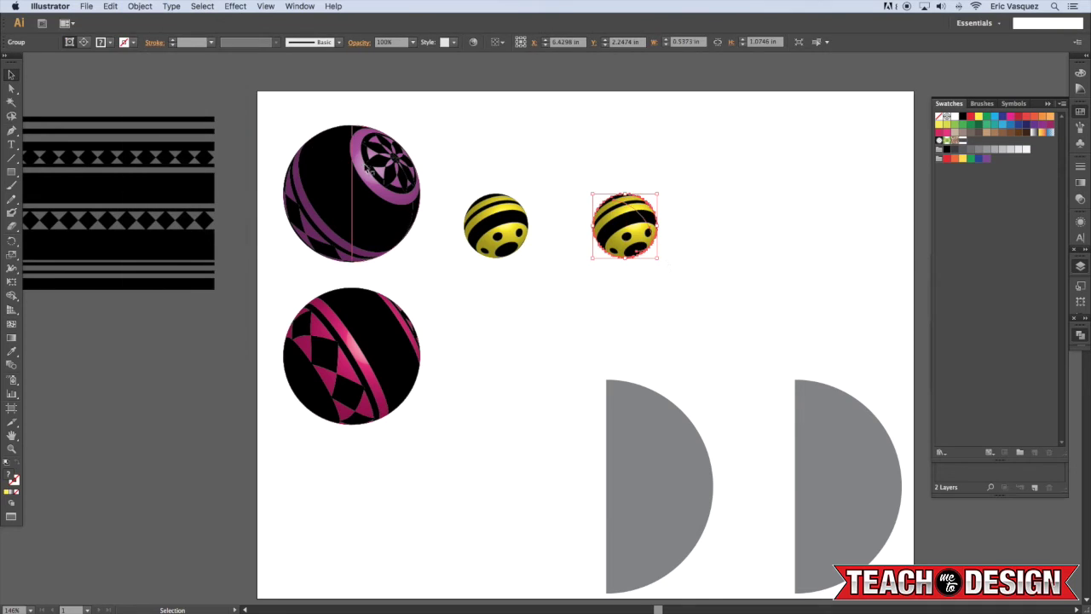
left_click(666, 171)
left_click(648, 243)
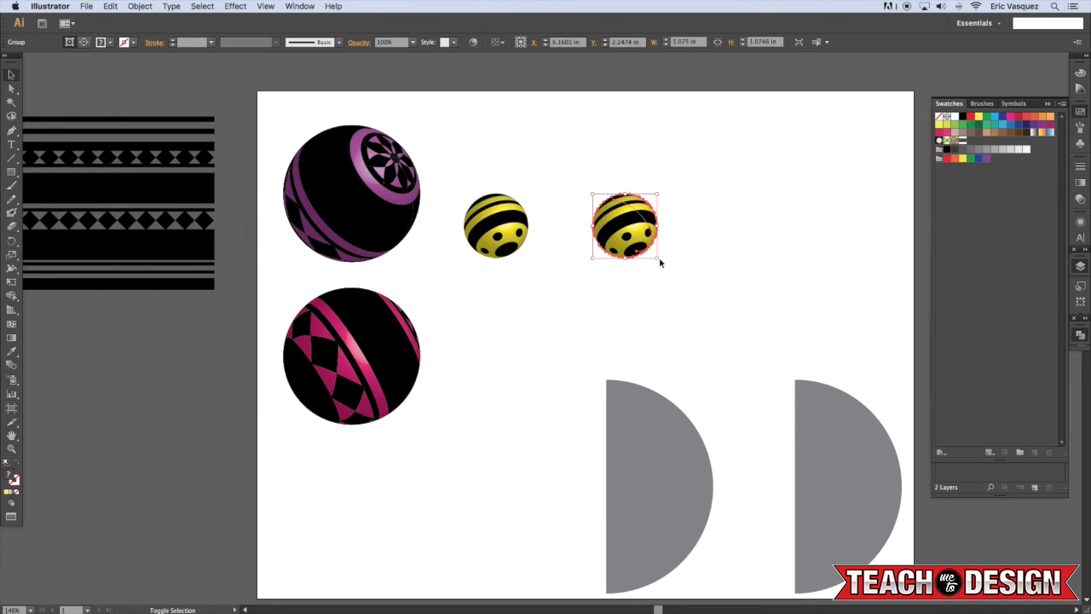
left_click_drag(657, 261, 744, 329)
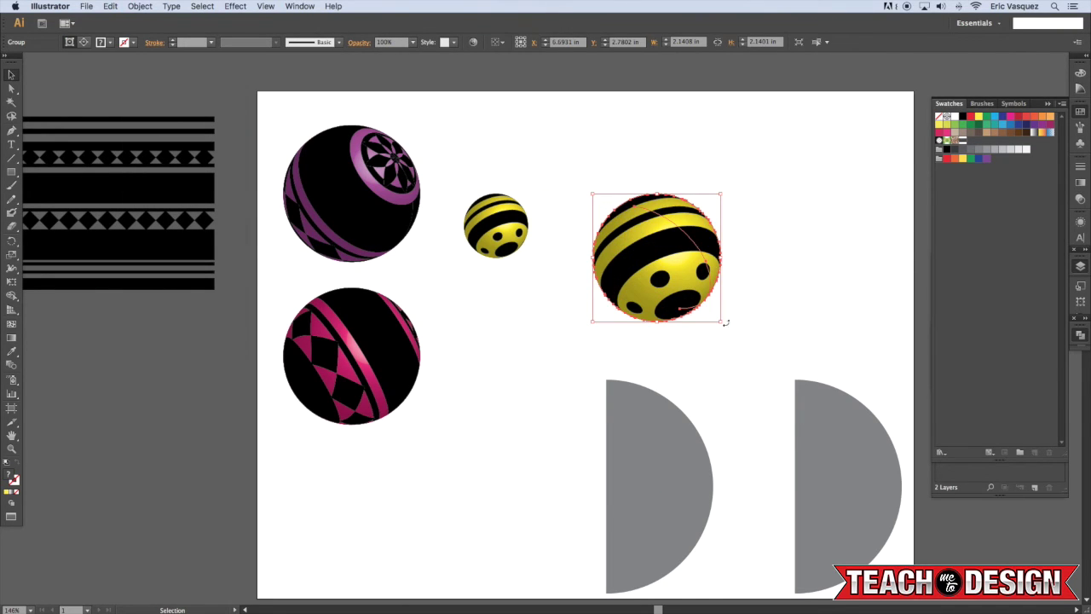
left_click(725, 324)
left_click_drag(729, 326, 575, 162)
Step: Rotate the large yellow sphere so its dots face up and move it beside the pink sphere
left_click_drag(722, 189, 731, 264)
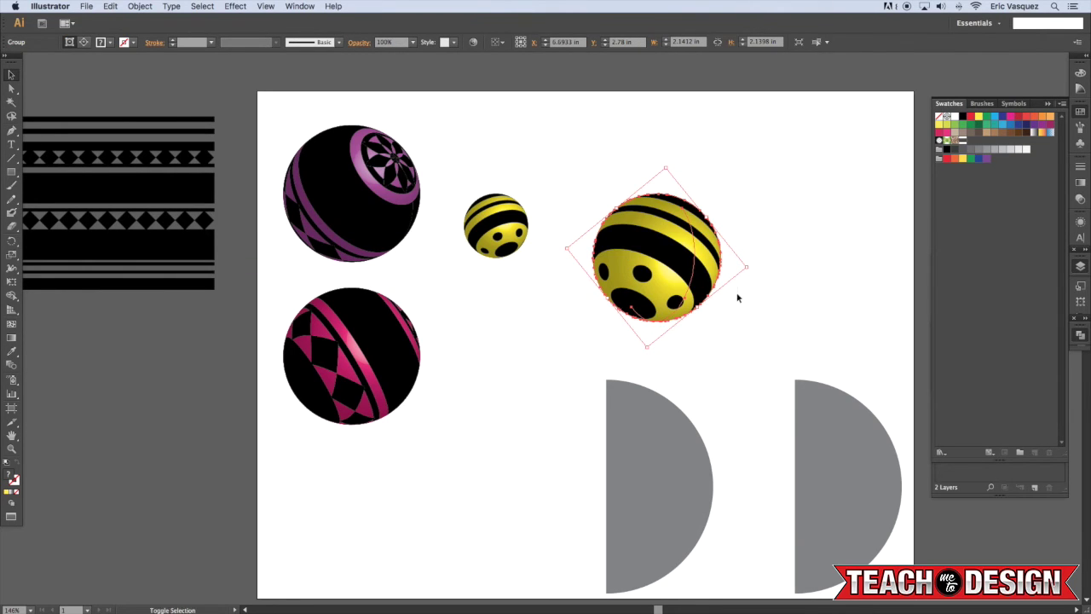
left_click_drag(751, 263, 745, 231)
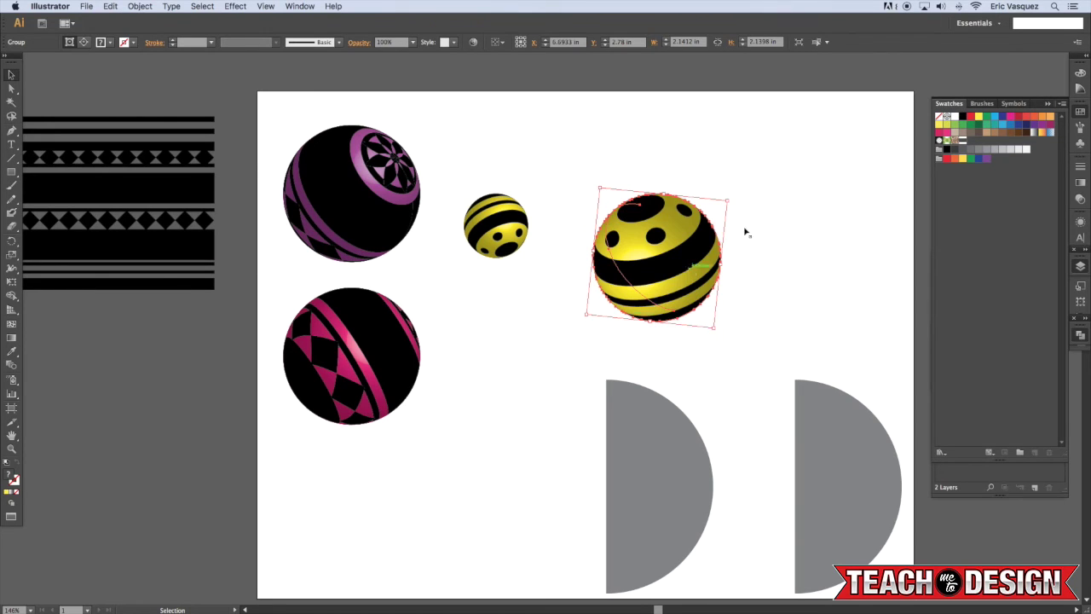
left_click_drag(793, 170, 552, 341)
left_click_drag(656, 223, 481, 350)
left_click(583, 304)
mouse_move(583, 304)
left_mouse_down()
mouse_move(538, 312)
mouse_move(569, 311)
left_mouse_up()
left_click(529, 236)
Step: Recolour the small yellow sphere blue
left_click(514, 241)
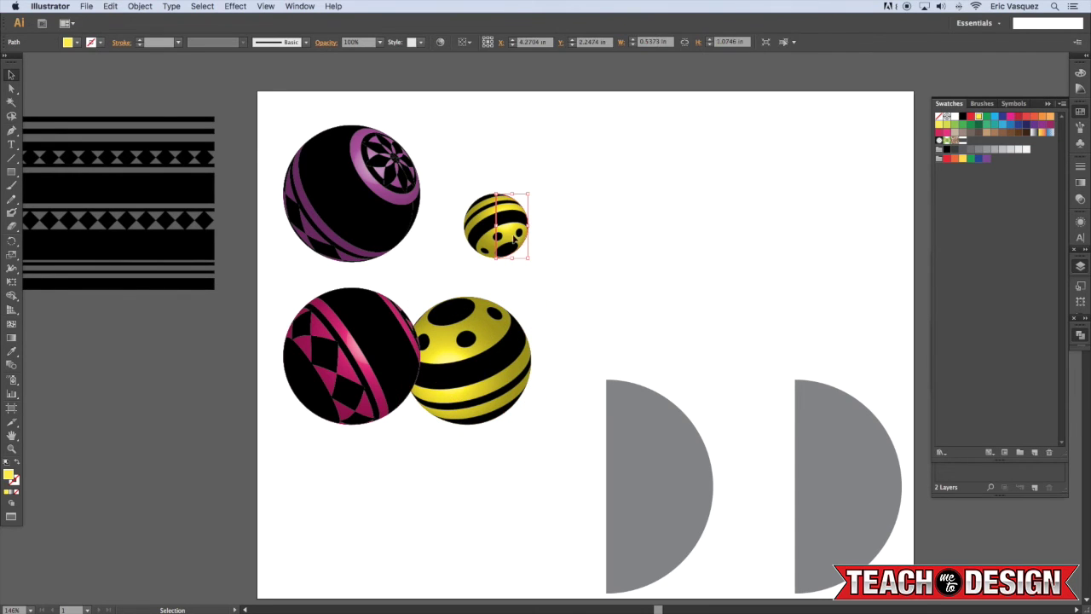
left_click(994, 116)
left_click(555, 177)
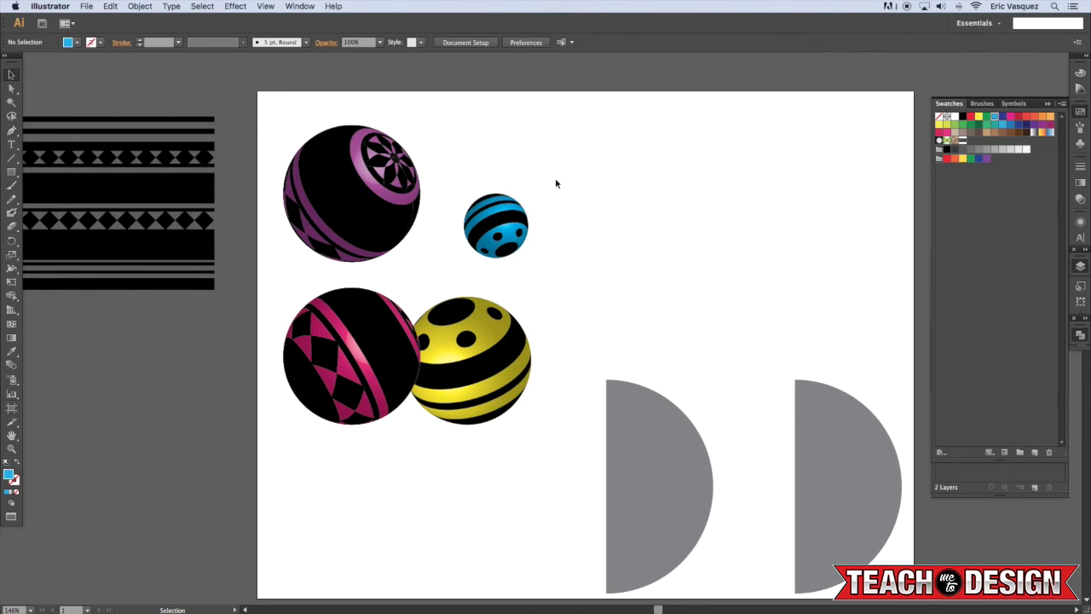
Step: Try repositioning a sphere's profile path, then undo the last move
left_click_drag(555, 177, 570, 154)
left_click_drag(406, 275, 421, 208)
left_click_drag(413, 247, 453, 132)
left_click_drag(502, 106, 496, 130)
left_click(555, 123)
key("ctrl+z")
key("ctrl+z")
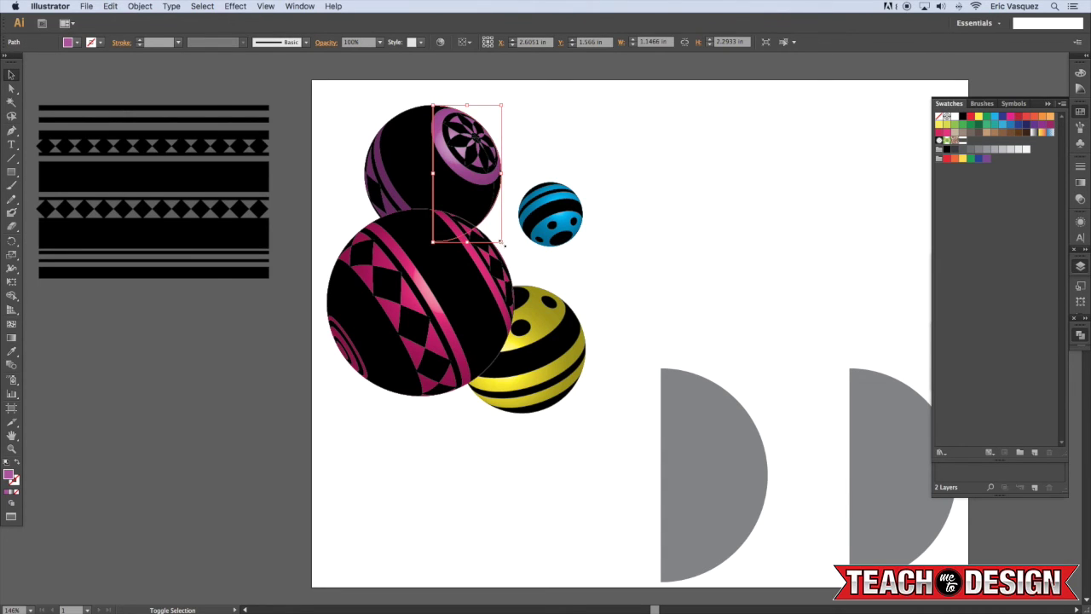
Step: Enlarge the purple sphere, move it right, and shift the blue sphere up-left
left_click_drag(503, 245, 619, 288)
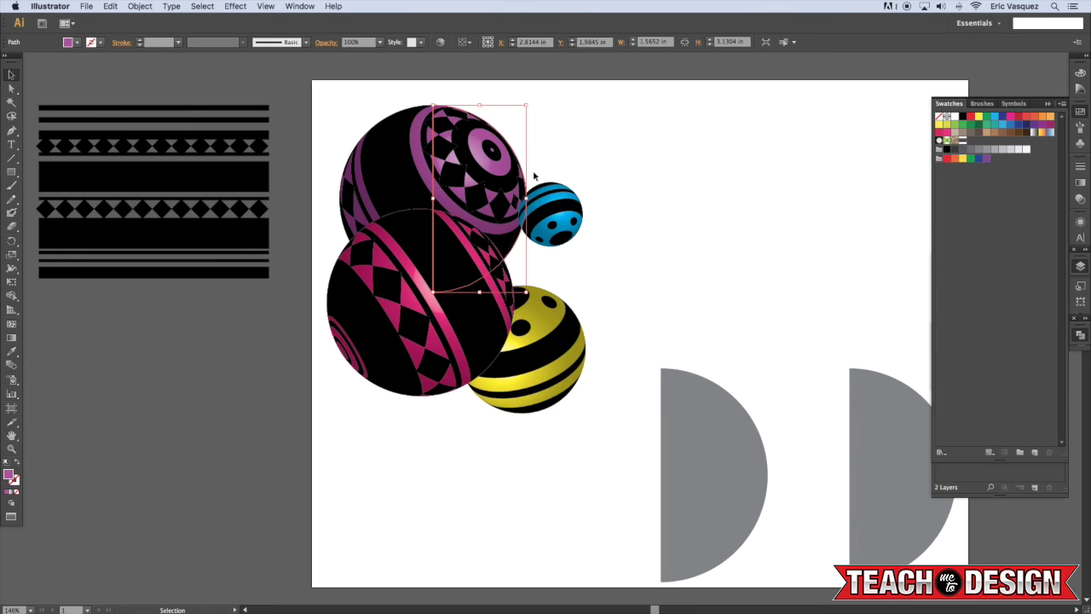
left_click_drag(482, 172, 709, 183)
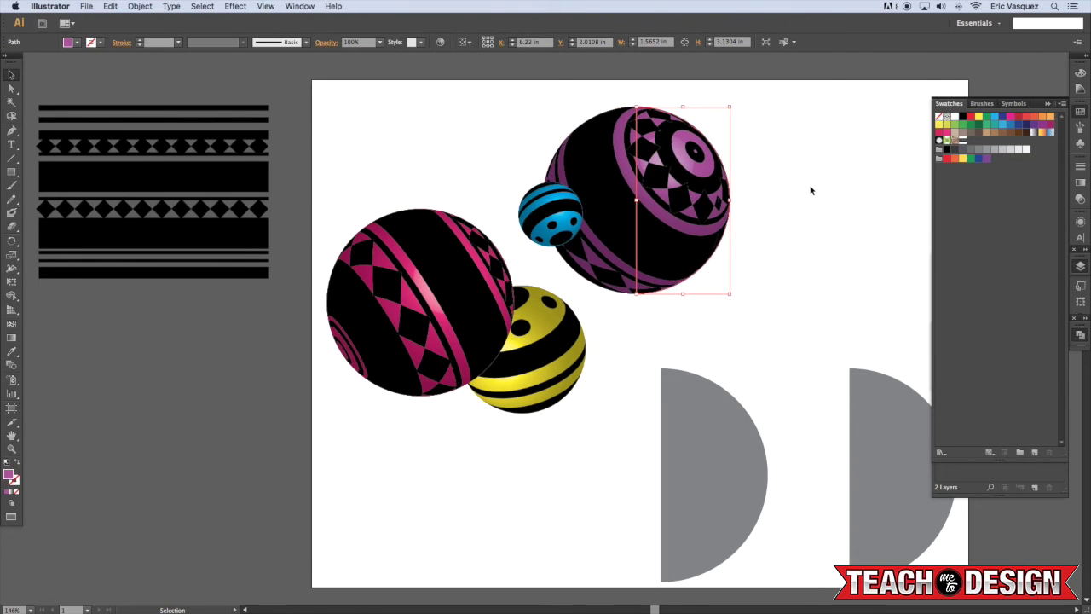
left_click_drag(567, 211, 544, 207)
left_click(758, 289)
Step: Place the grey half-circle and nudge the yellow ball slightly down-right
scroll(759, 290, "right", 3)
scroll(759, 289, "down", 2)
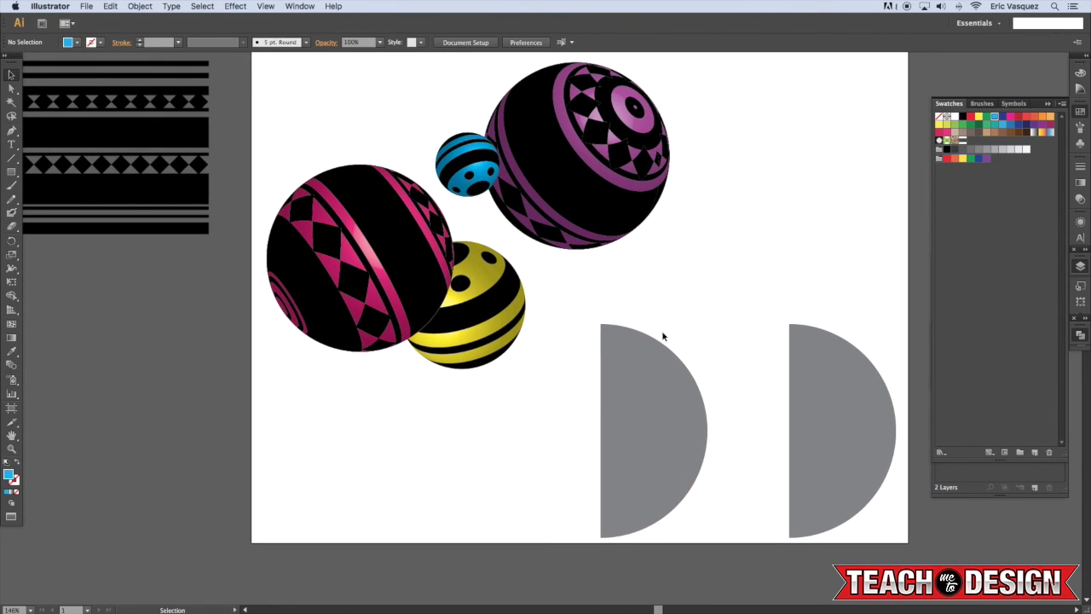
left_click_drag(651, 355, 836, 115)
left_click(662, 238)
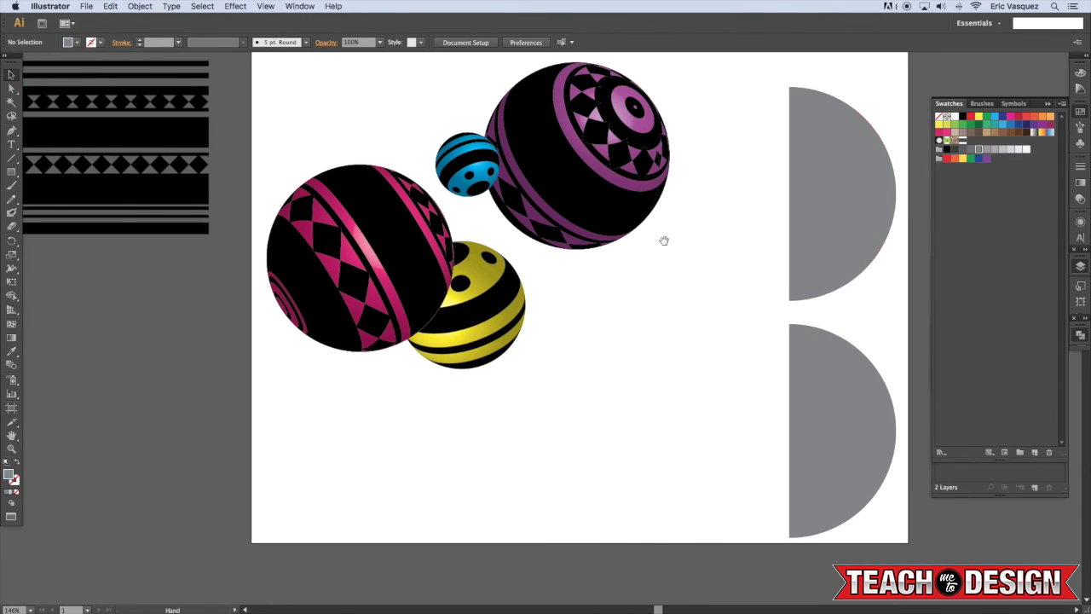
left_click_drag(662, 239, 687, 270)
scroll(207, 338, "left", 5)
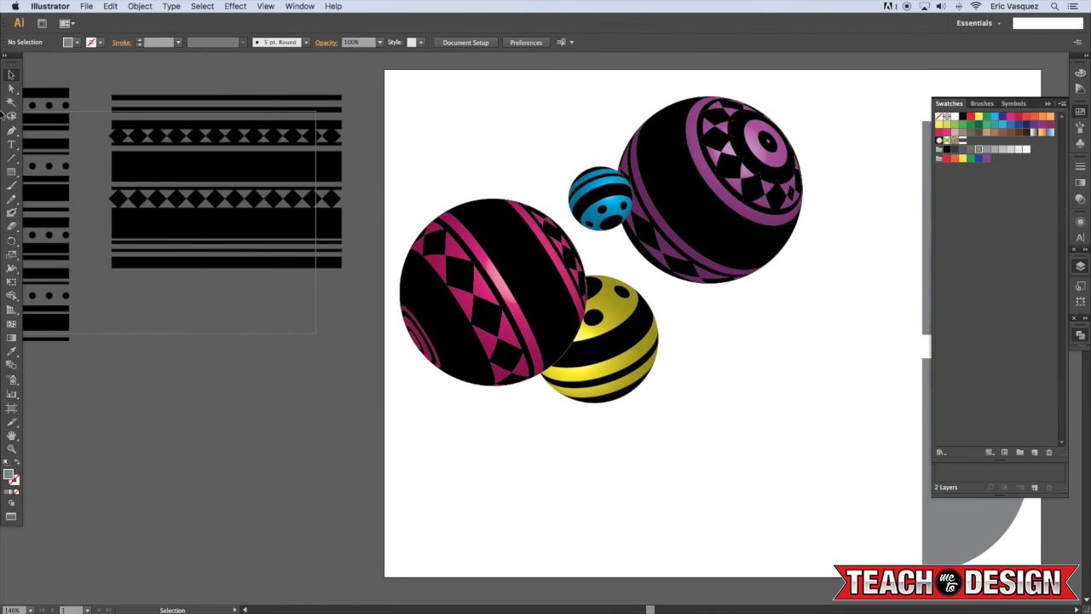
left_click_drag(697, 159, 546, 155)
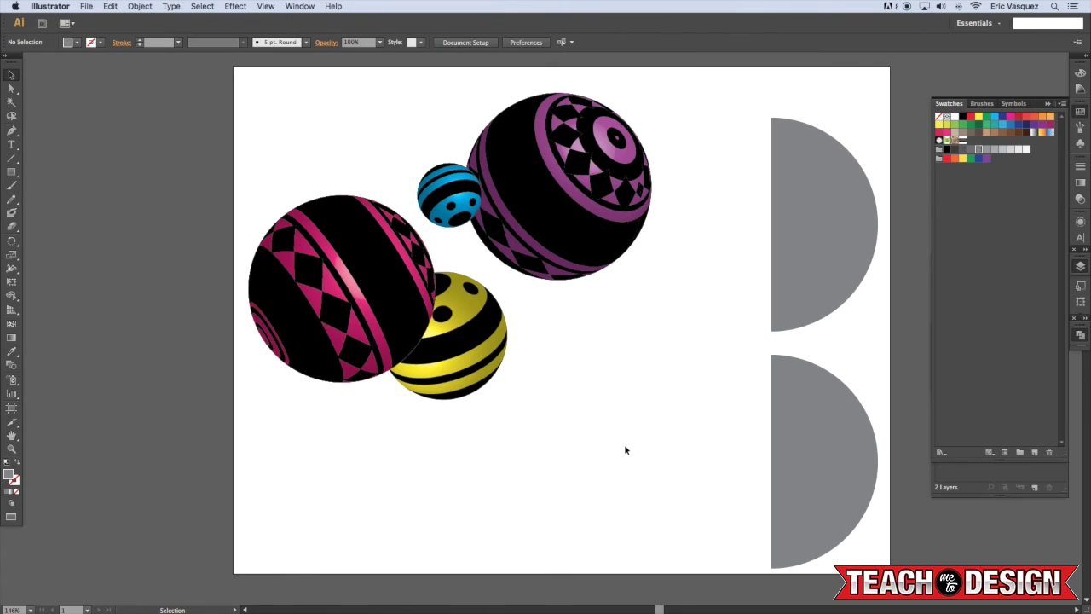
left_click_drag(473, 362, 479, 371)
left_click(633, 378)
scroll(631, 376, "up", 2)
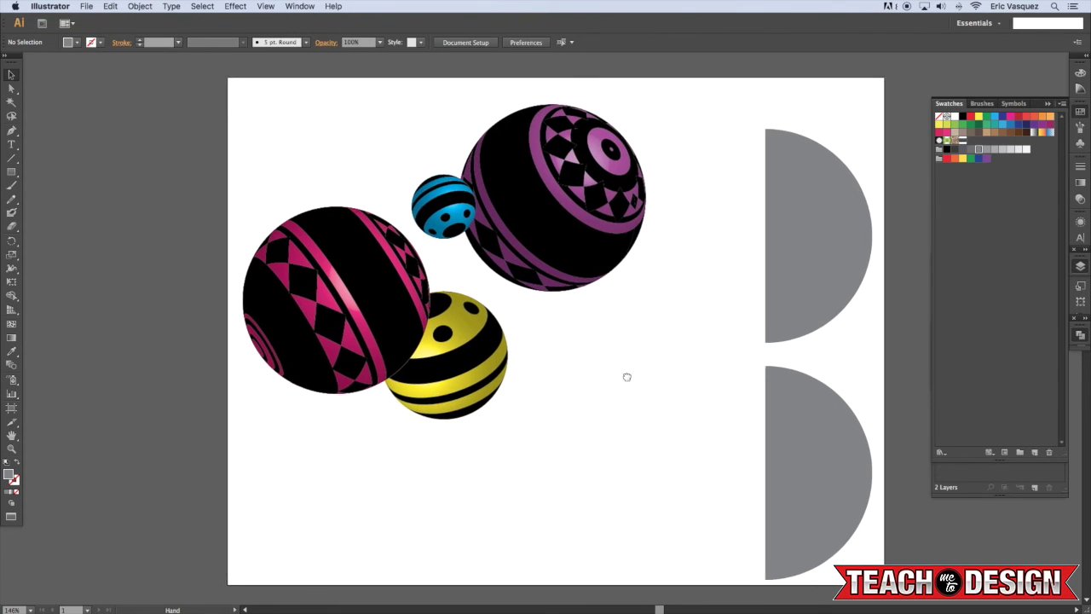
Step: Copy the purple sphere below it and reshape the copy's profile into a small cone
left_click(563, 265)
left_click_drag(608, 205, 509, 370)
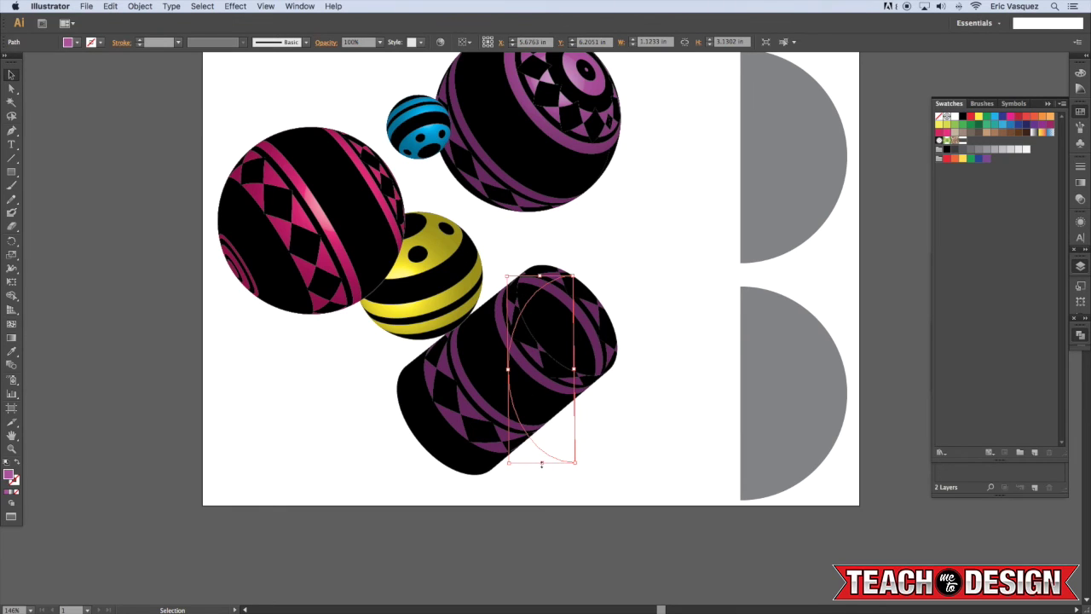
left_click_drag(541, 463, 634, 301)
left_click(662, 347)
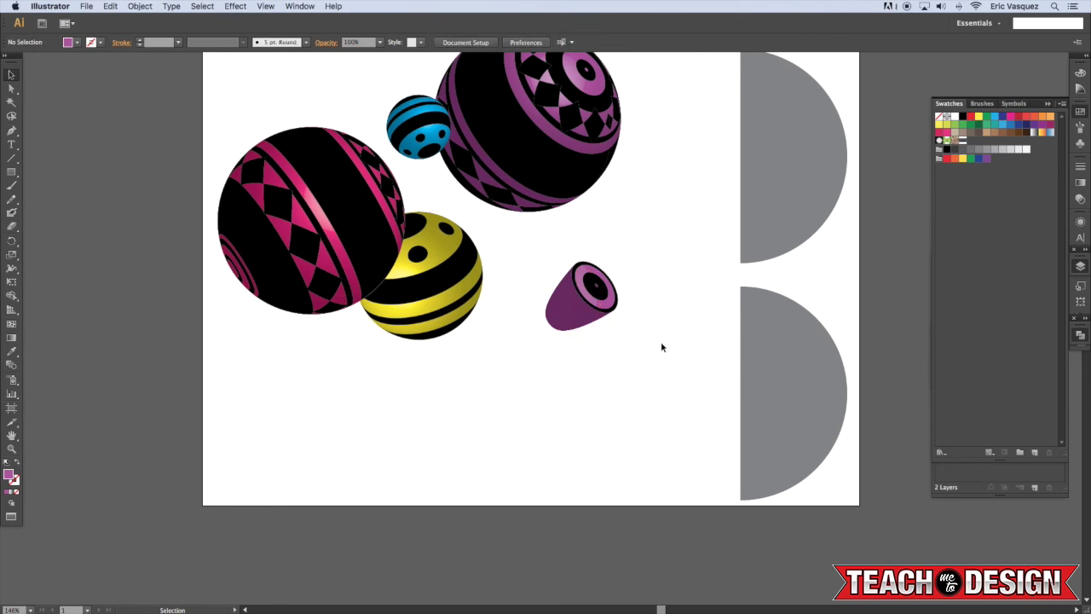
Step: Duplicate the purple cone to the lower left
left_click(600, 299)
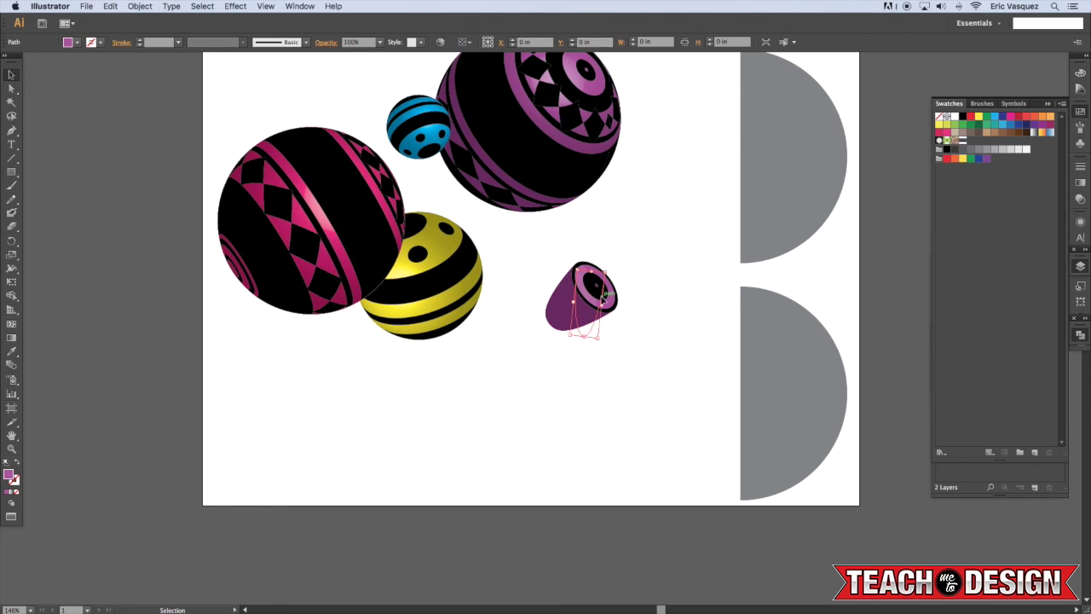
left_click_drag(601, 298, 507, 395)
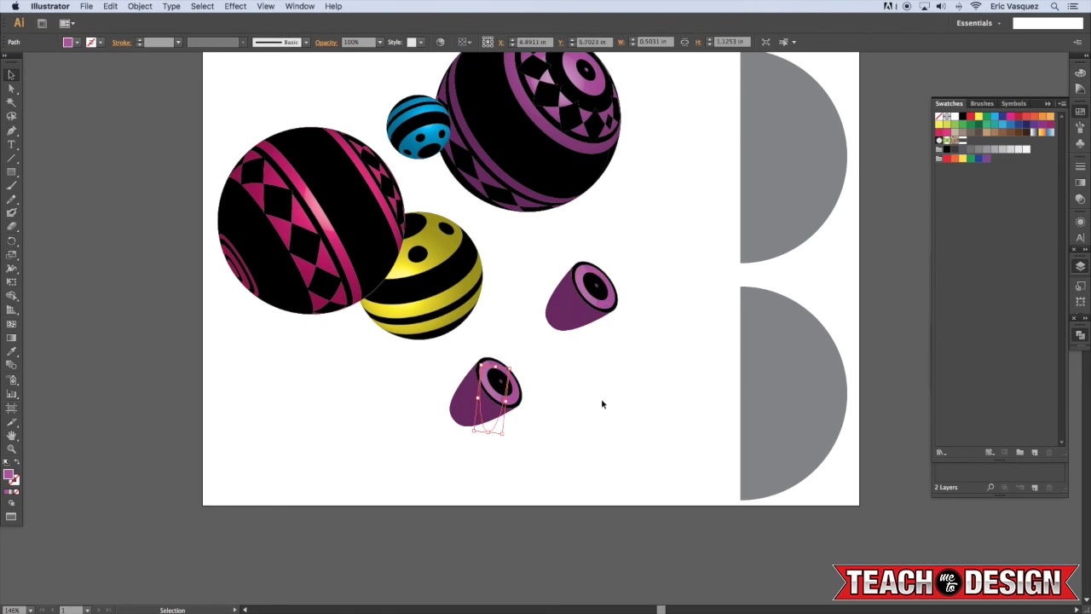
left_click(151, 6)
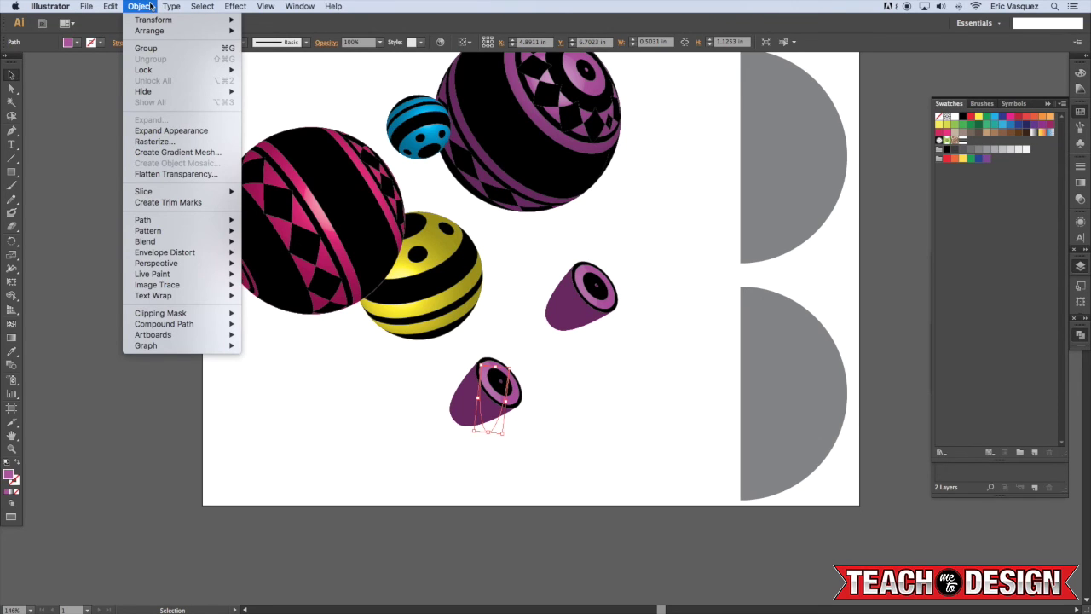
Step: Expand the duplicate cone's appearance and move it to the artboard's top-left
left_click(171, 131)
left_click(663, 319)
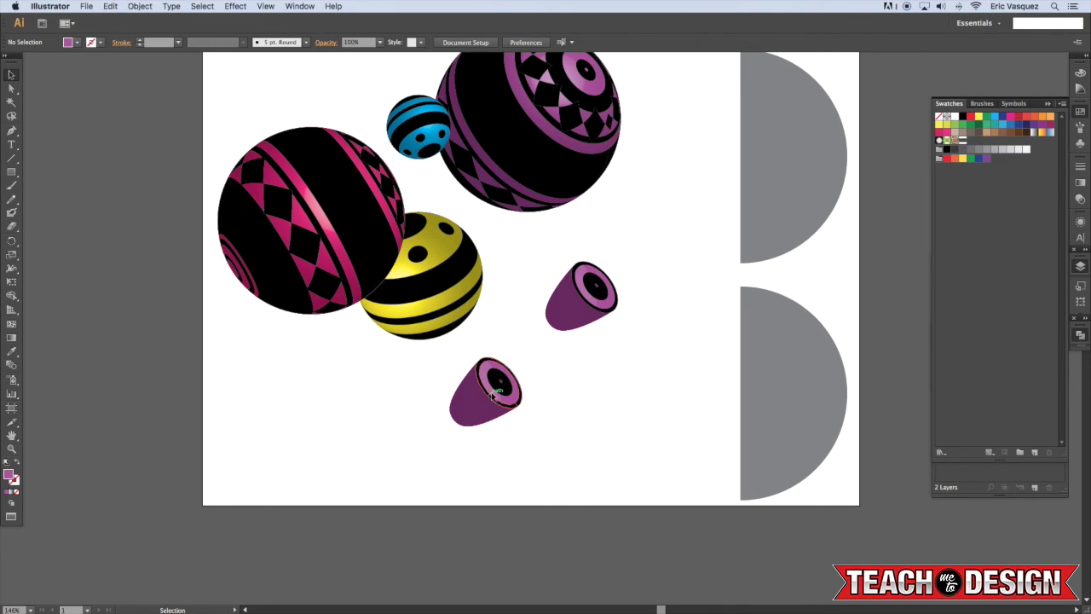
left_click_drag(508, 391, 475, 390)
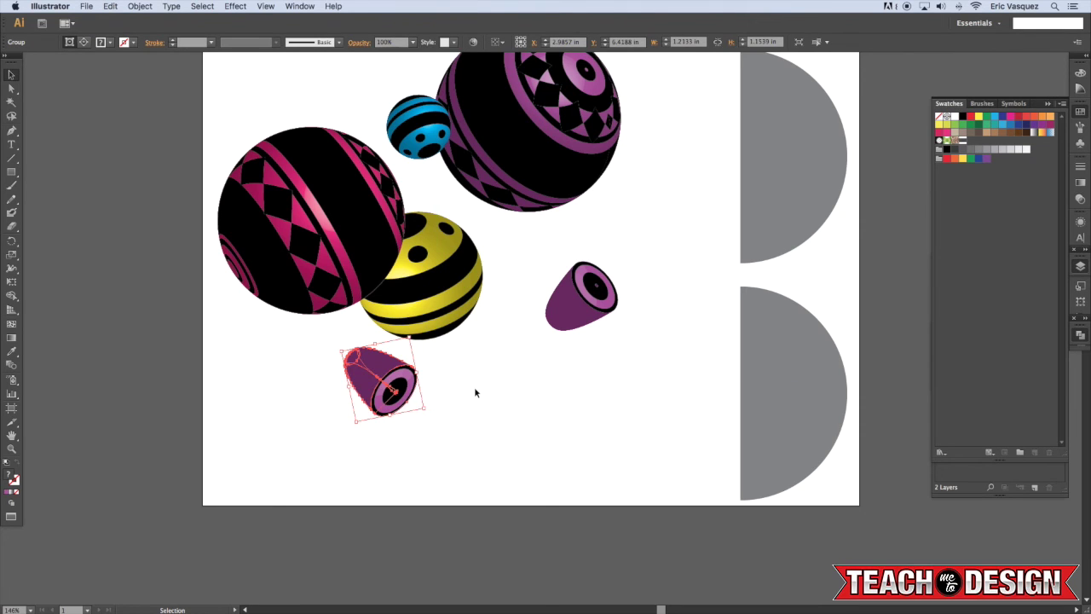
scroll(475, 387, "right", 1)
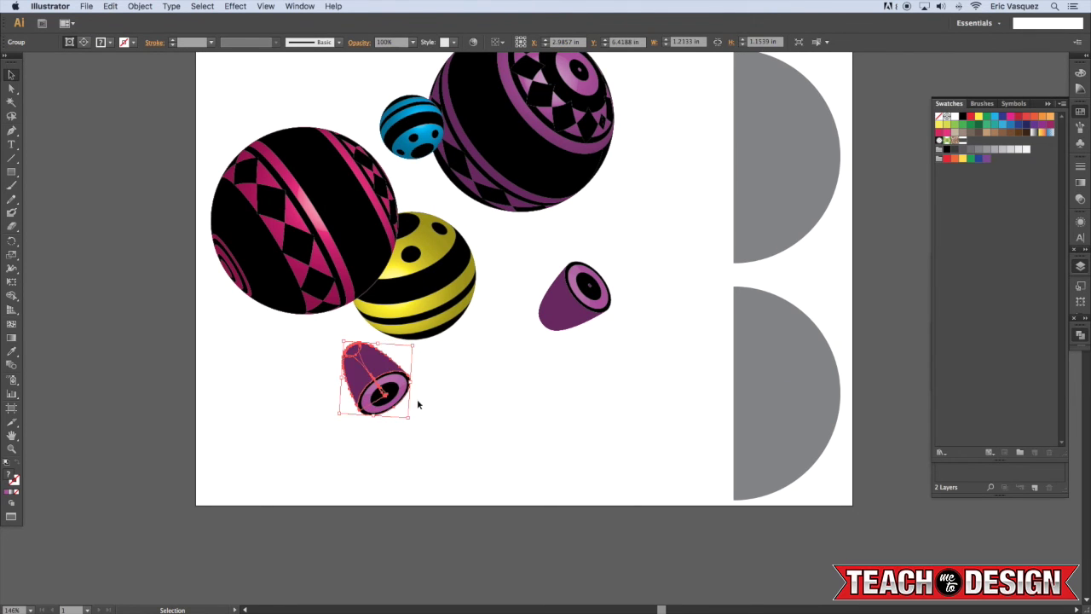
left_click_drag(375, 382, 300, 81)
scroll(362, 122, "up", 3)
scroll(362, 122, "left", 1)
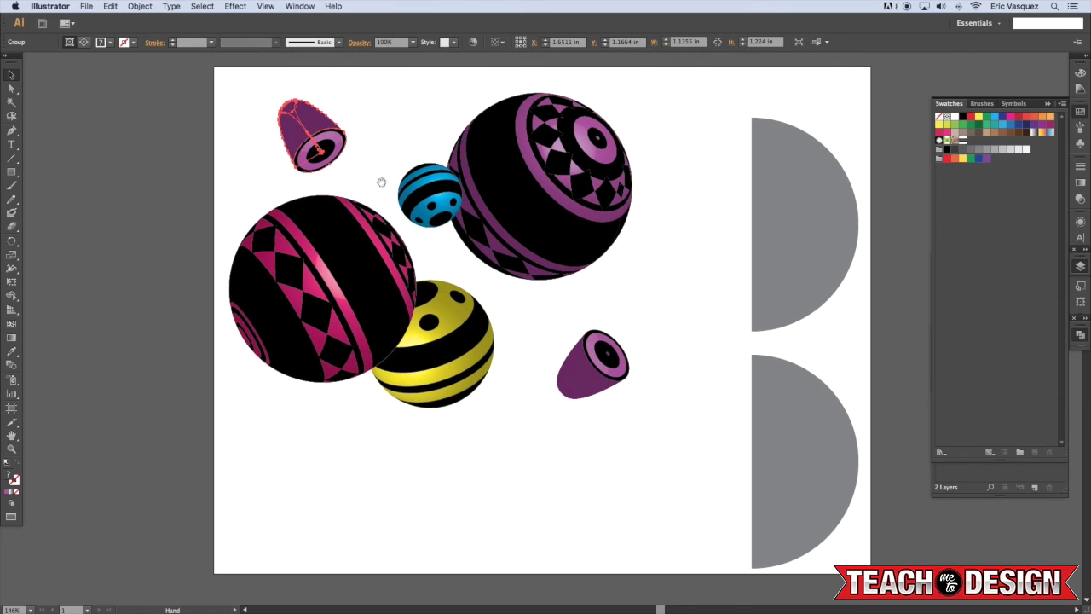
Step: Move the other cone up-left near the yellow ball and fill it red
left_click(605, 358)
left_click_drag(605, 369, 558, 345)
left_click(654, 305)
left_click_drag(653, 304, 669, 336)
left_click(563, 390)
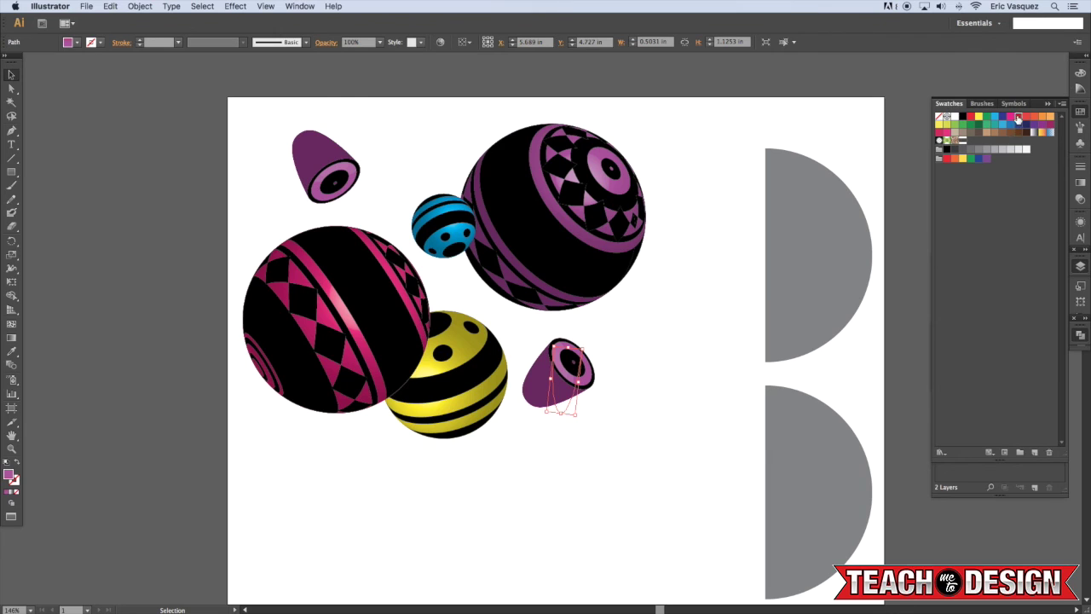
left_click(1018, 117)
Step: Shrink the red cone by resizing its profile
left_click(672, 355)
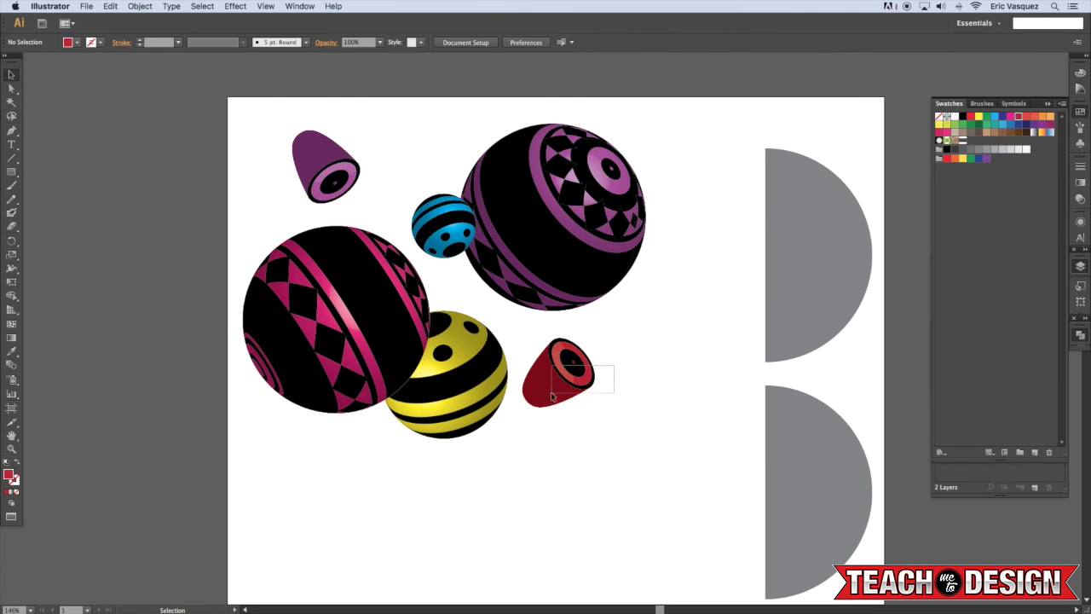
left_click(574, 385)
left_click_drag(600, 343, 553, 417)
left_click(628, 346)
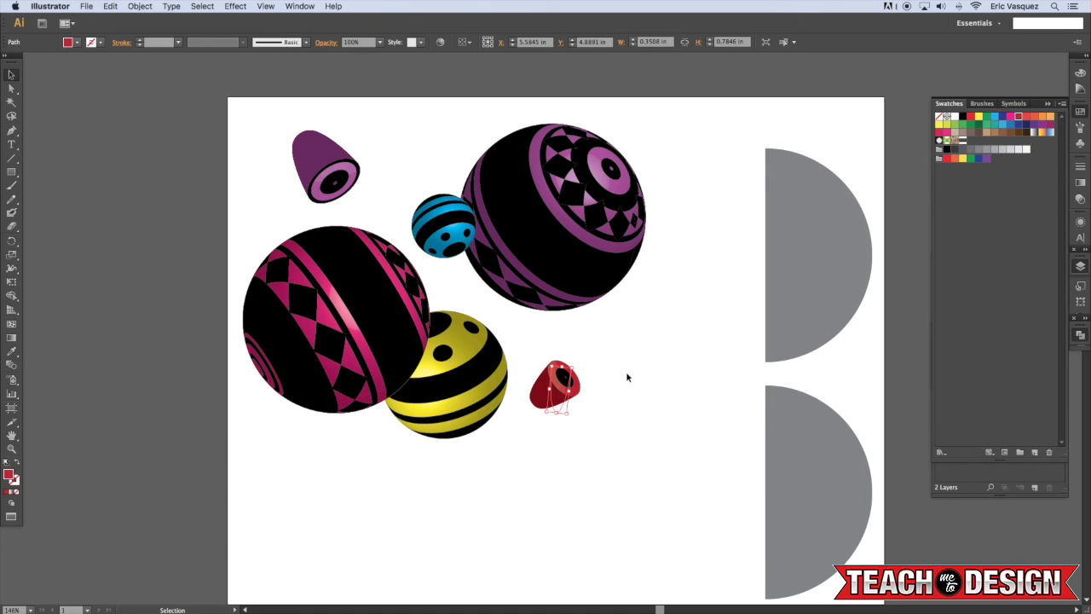
Step: Copy the cone and rotate and shorten its profile into a small red dome
left_click_drag(564, 381, 673, 452)
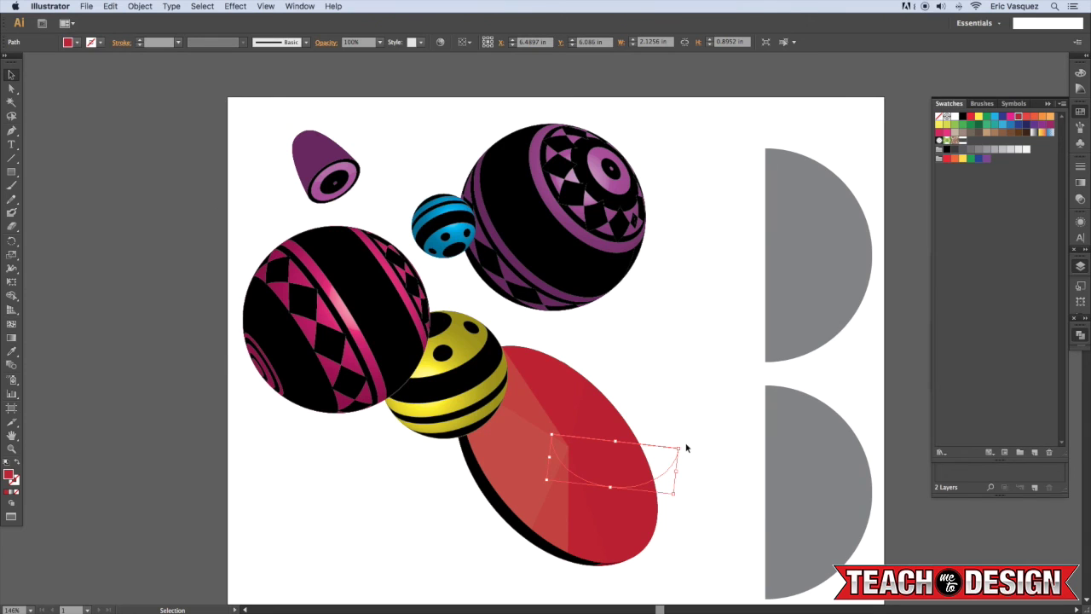
left_click_drag(684, 443, 662, 371)
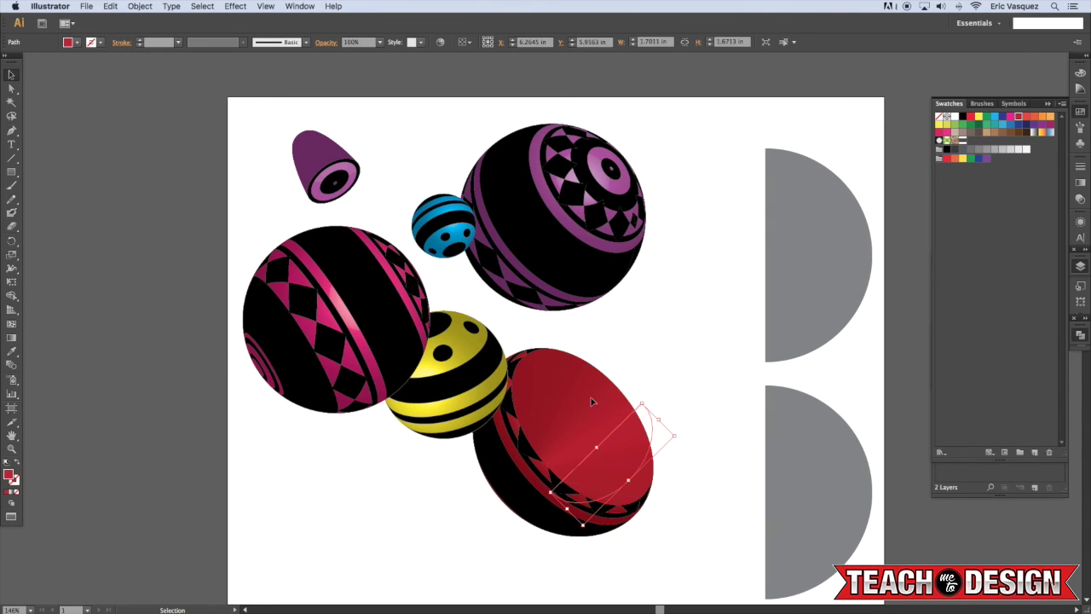
left_click_drag(590, 397, 537, 442)
scroll(669, 353, "down", 2)
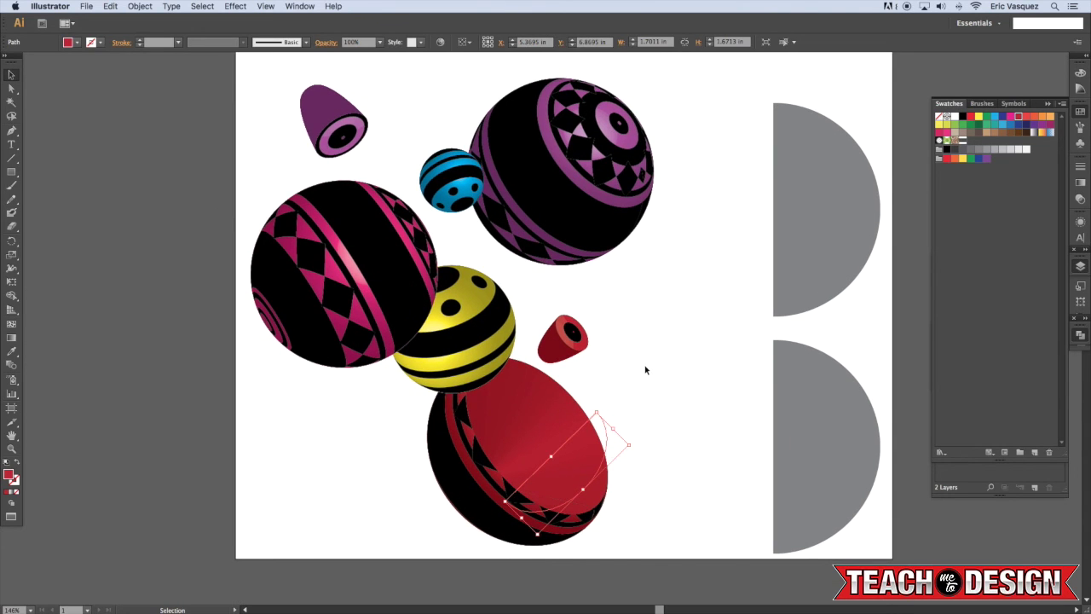
scroll(645, 370, "right", 1)
left_click_drag(630, 442, 645, 494)
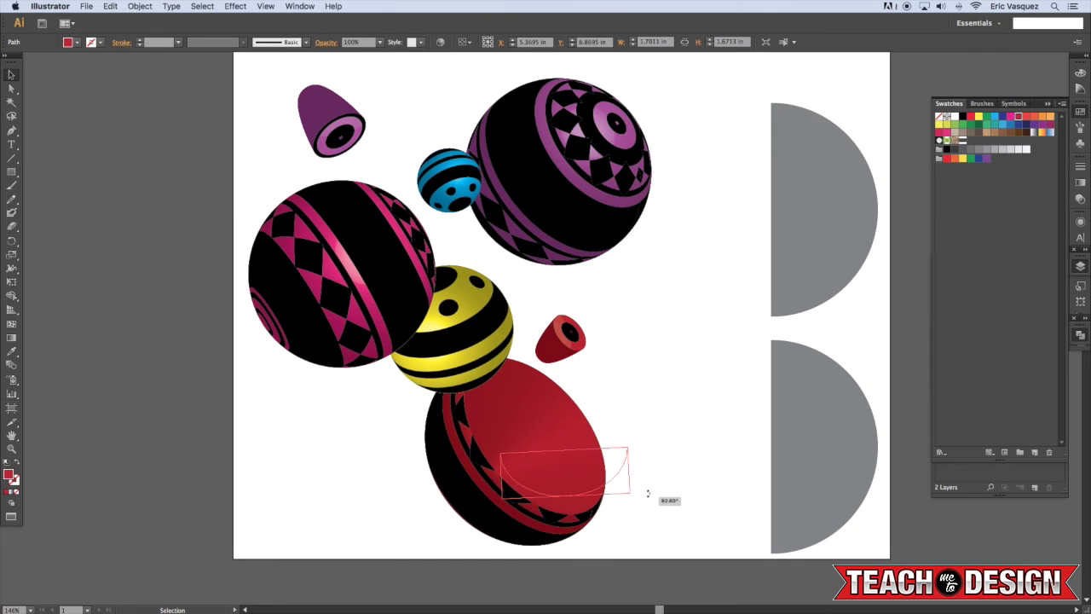
scroll(597, 477, "down", 1)
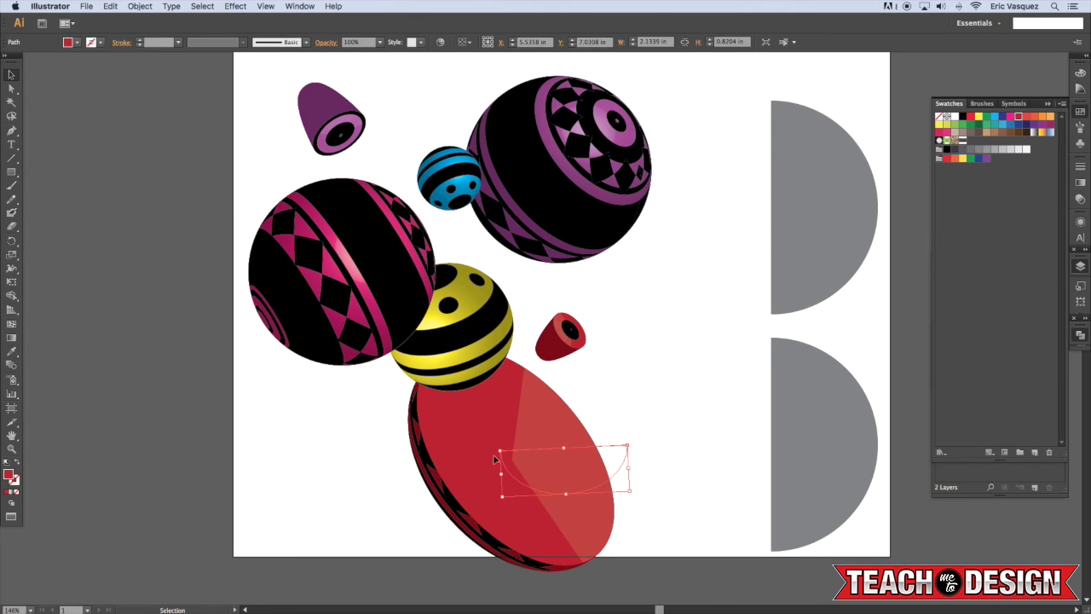
left_click_drag(498, 449, 579, 446)
left_click(664, 409)
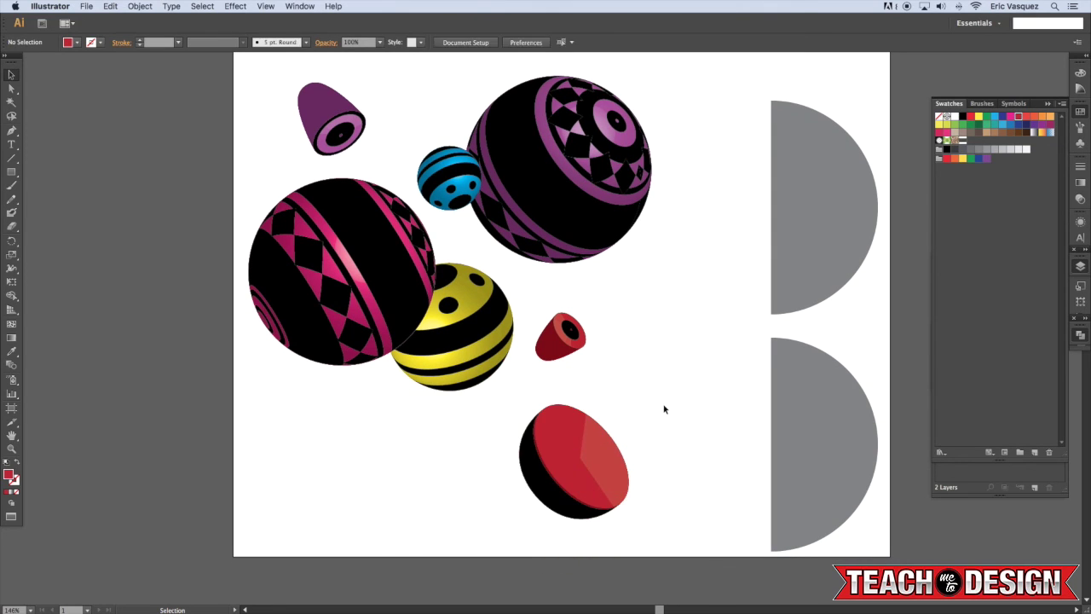
Step: Make the dome orange and position it beside the grey half-circles
left_click_drag(646, 412, 593, 413)
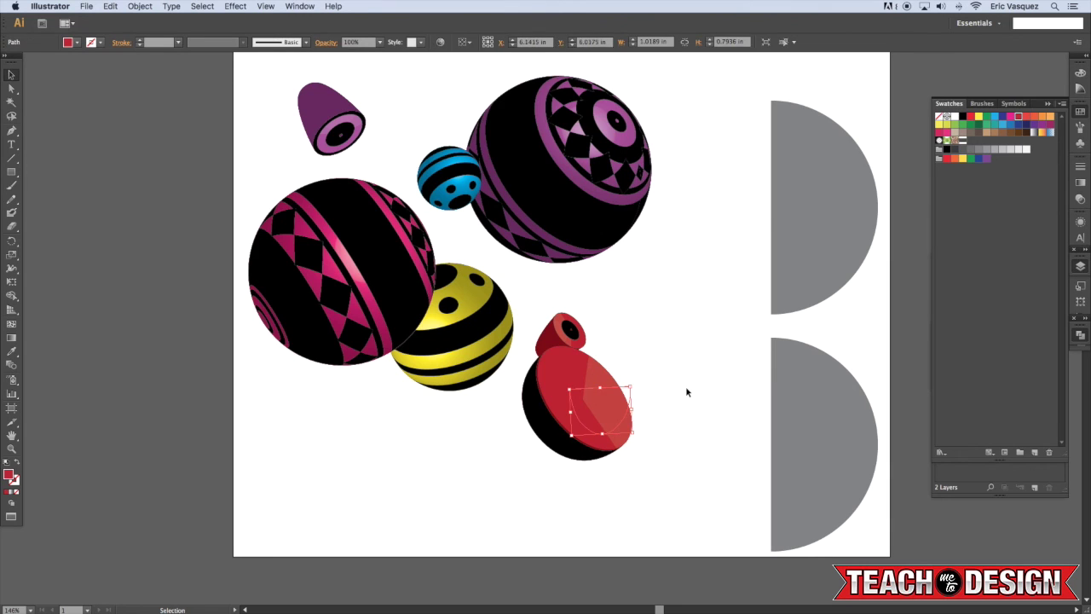
scroll(638, 341, "up", 2)
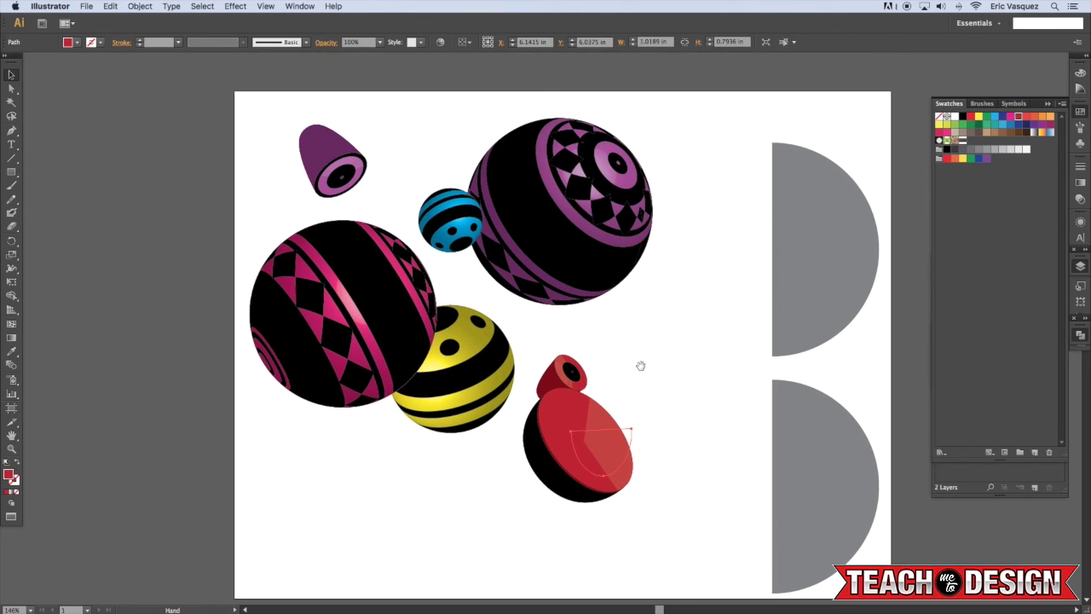
left_click(1034, 117)
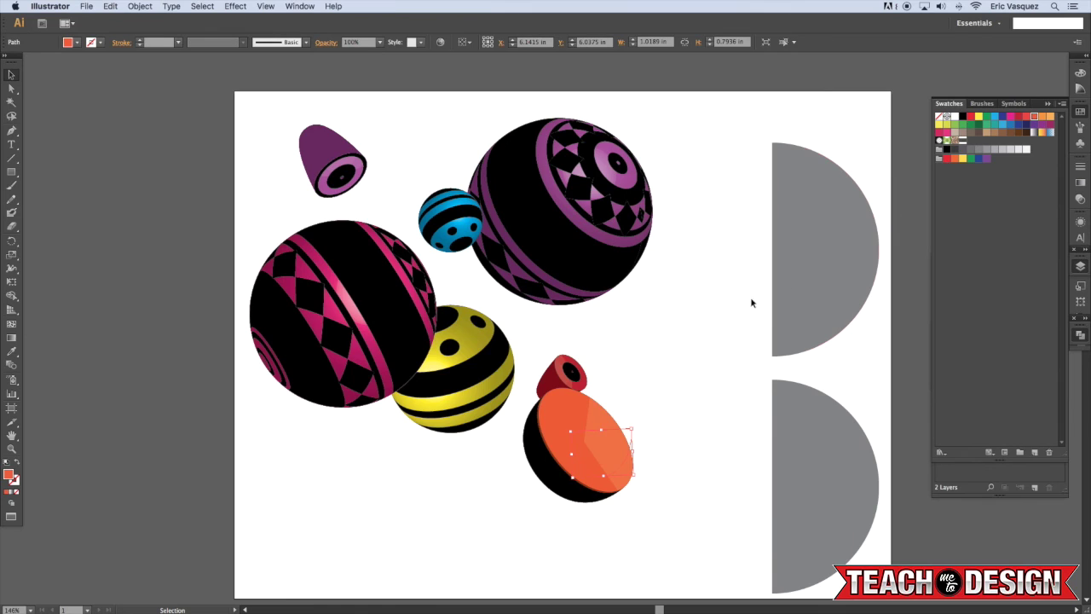
left_click(636, 384)
left_click_drag(596, 438, 663, 364)
left_click_drag(684, 476, 827, 300)
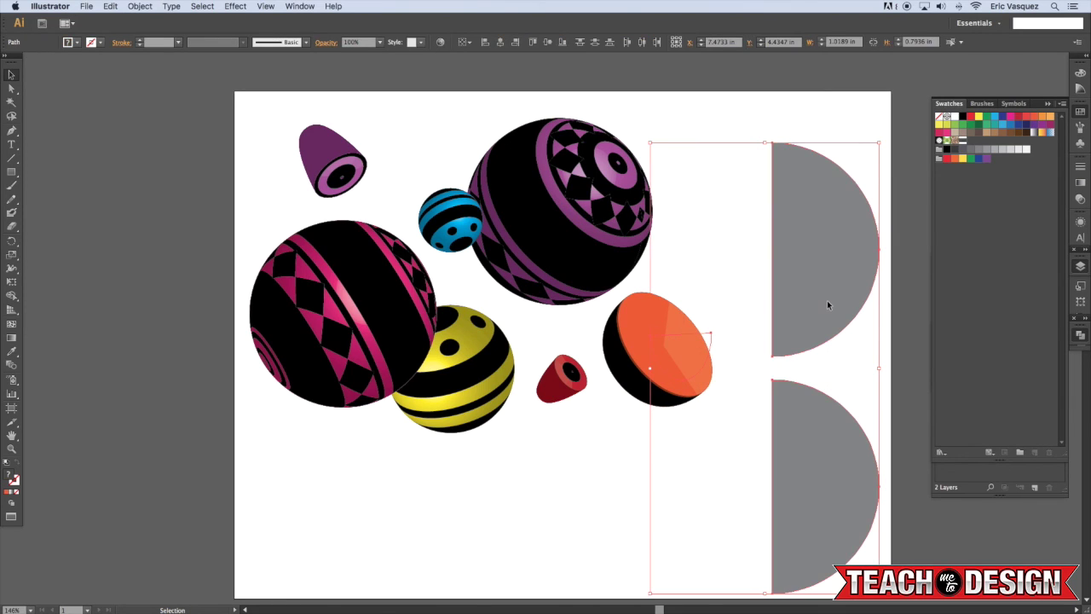
Step: Delete the two leftover grey half-circle profiles, then check the orange disc's fill colour
left_click_drag(755, 254, 823, 468)
key("Delete")
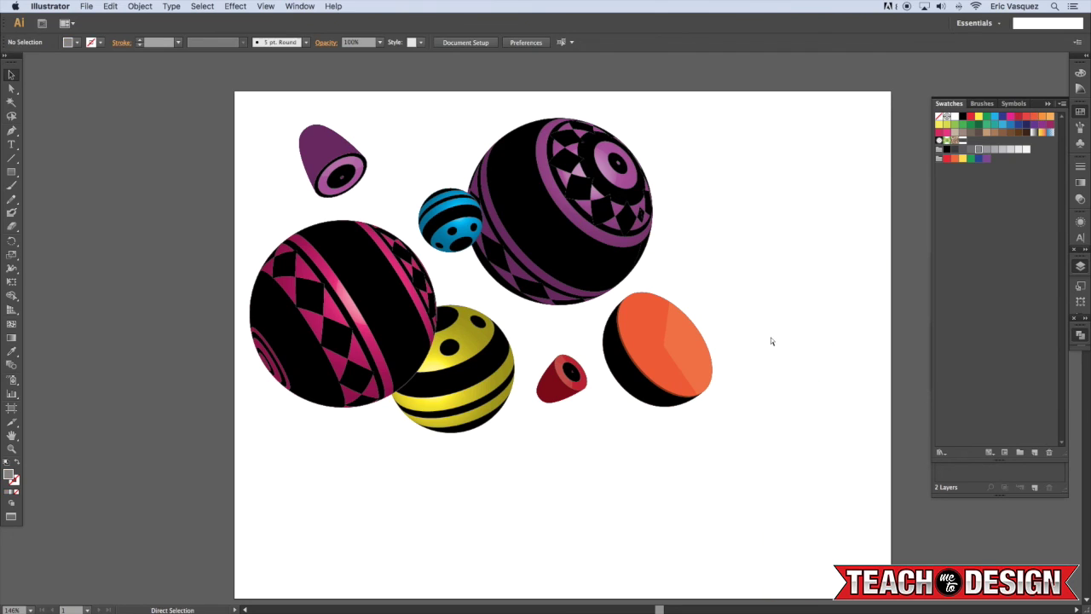
scroll(723, 292, "up", 2)
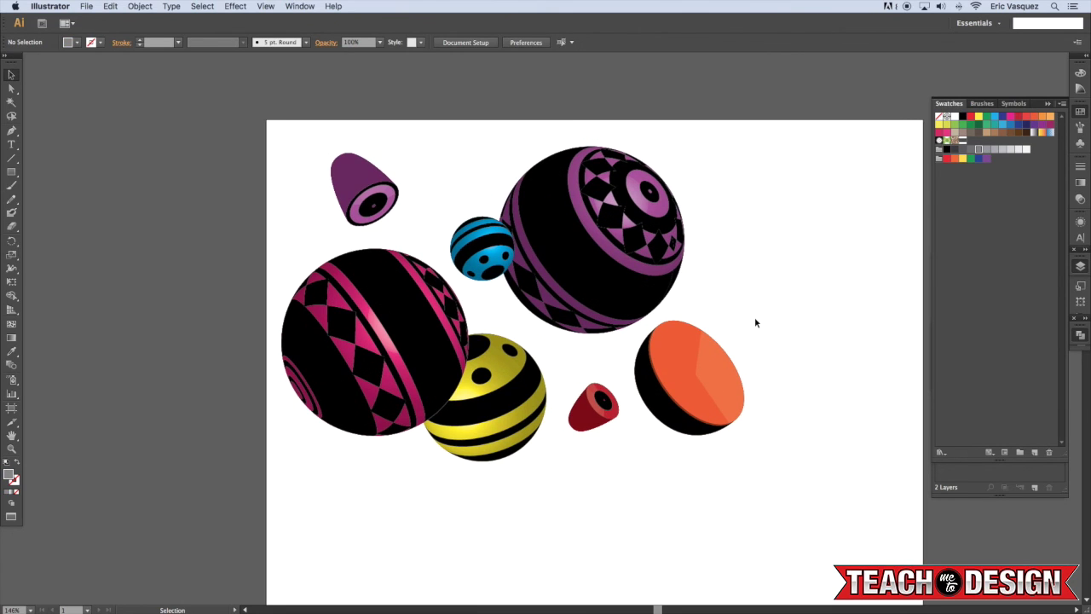
left_click(722, 359)
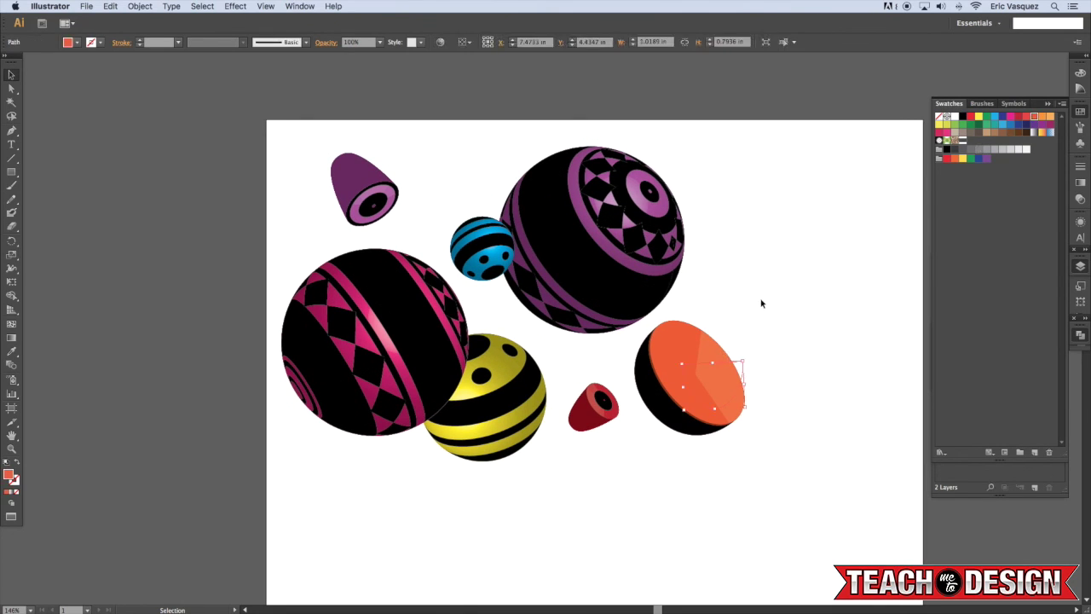
left_click(761, 303)
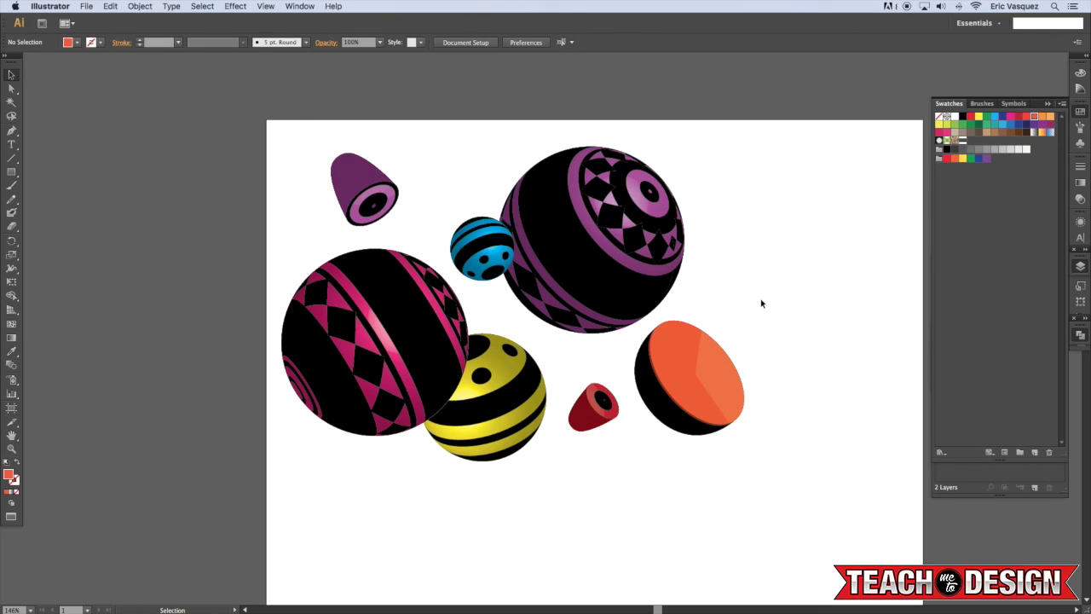